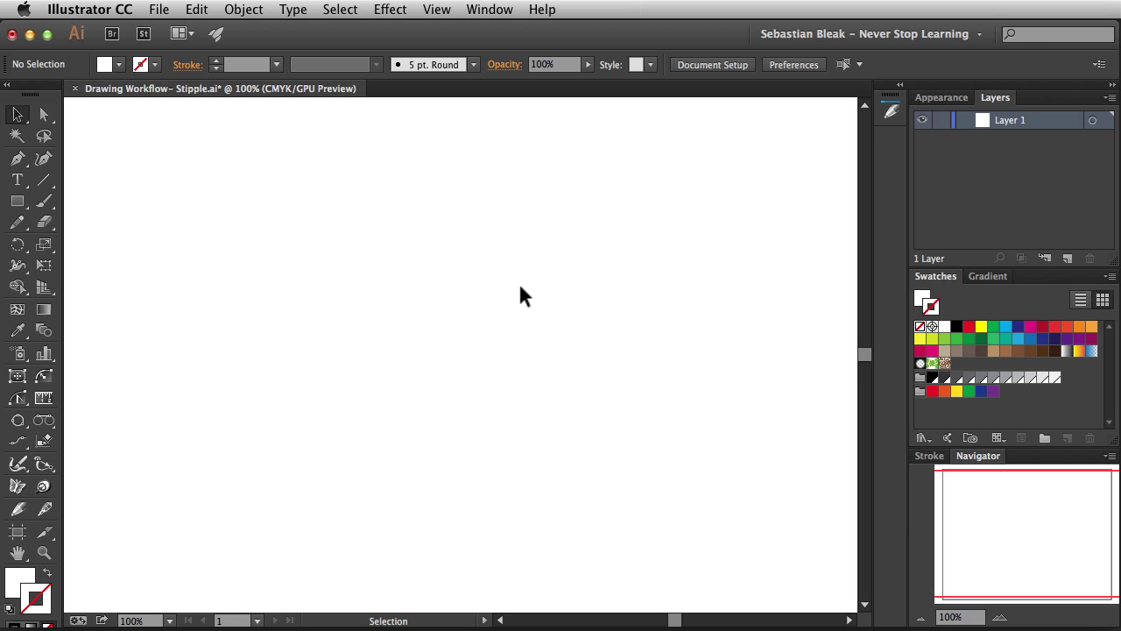
# Step: Paste the banana photo near the artboard's centre and turn its layer into a template
pyautogui.press('super+v')
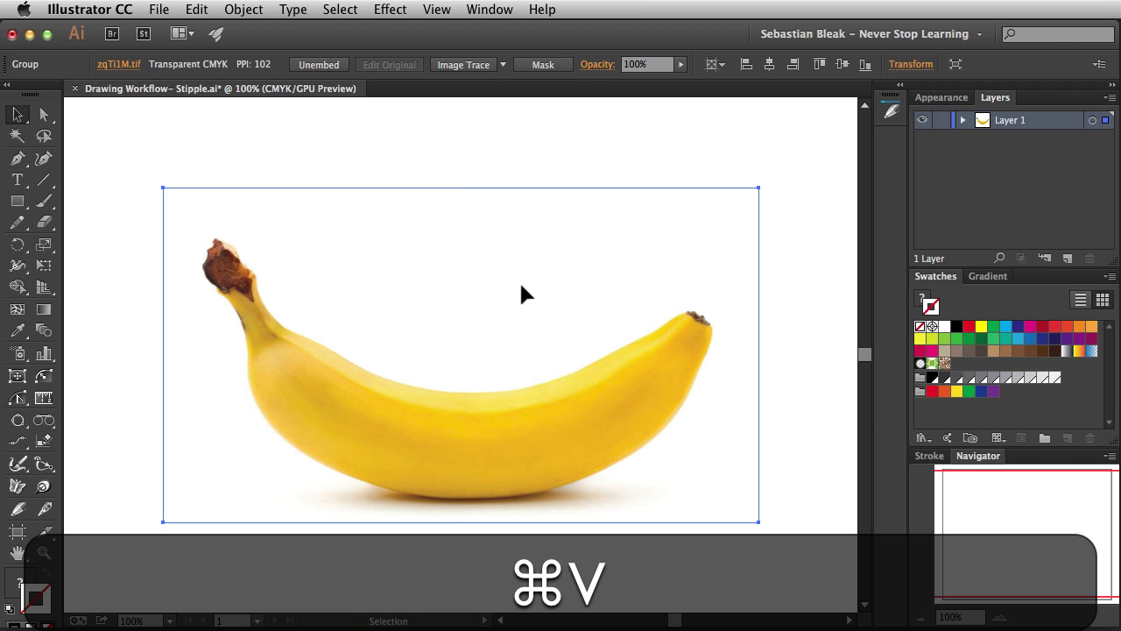
pyautogui.moveTo(483, 355); pyautogui.dragTo(479, 333)
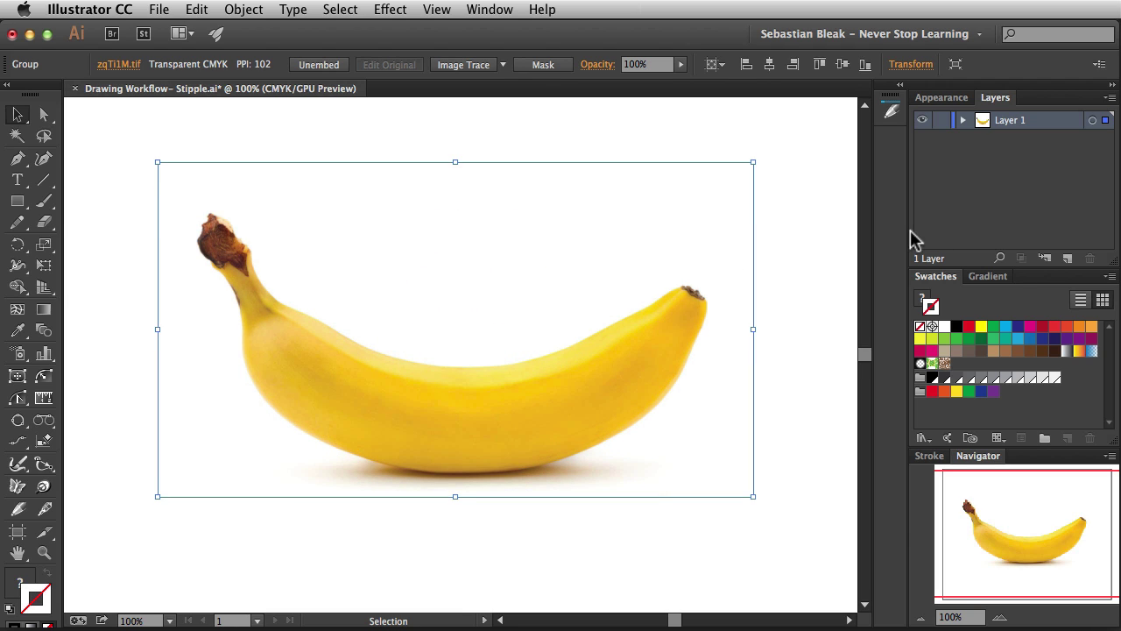
pyautogui.doubleClick(1037, 117)
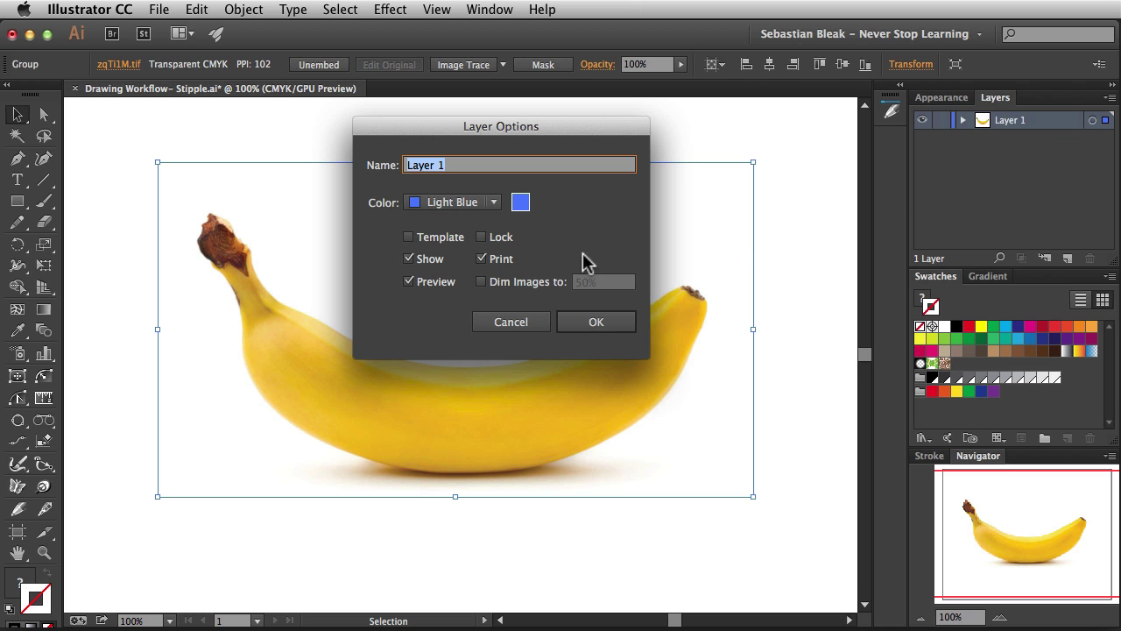
pyautogui.click(443, 237)
pyautogui.click(571, 326)
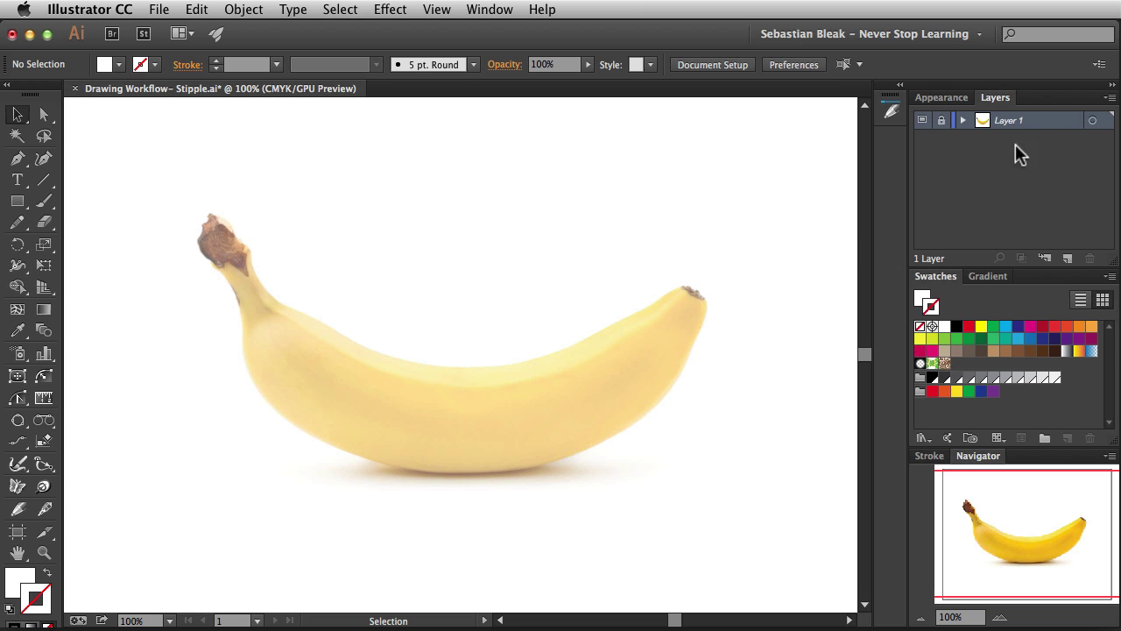
# Step: Set the template layer to dim its images to 95%
pyautogui.doubleClick(1036, 124)
pyautogui.click(601, 282)
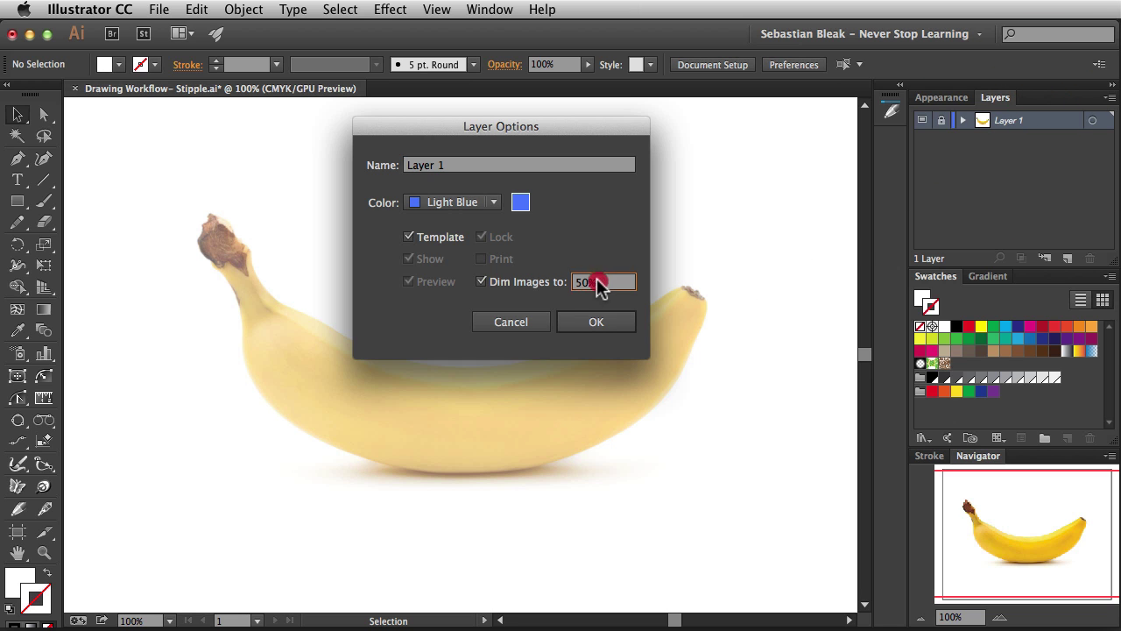
pyautogui.write('95')
pyautogui.press('Return')
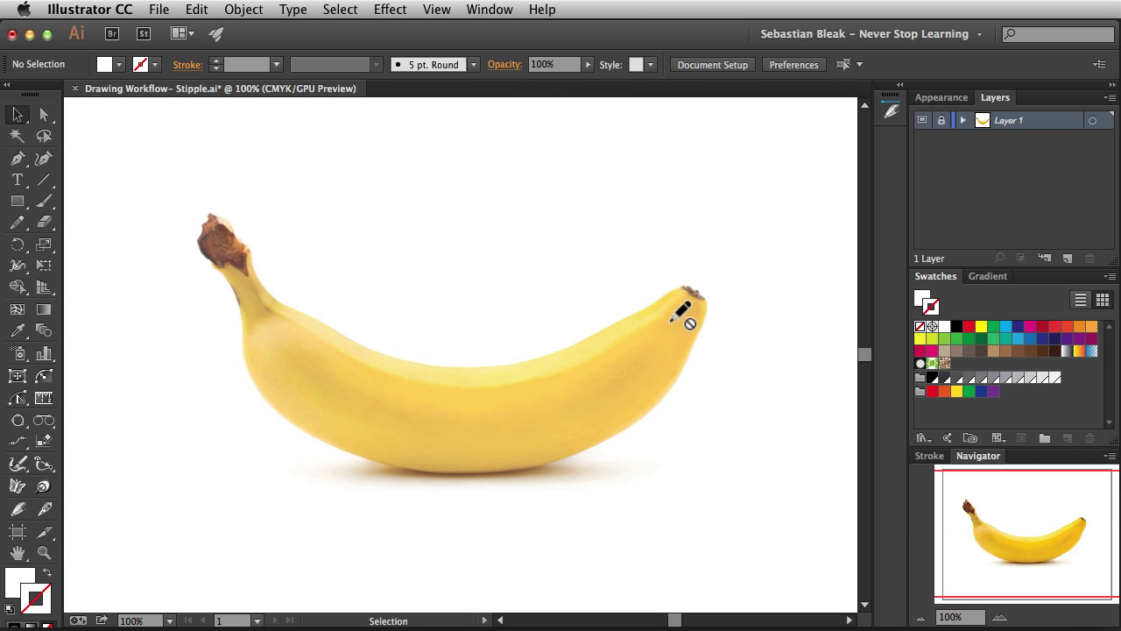
# Step: Add a new layer above the template and bring up the Dynamic Sketch settings in freehand sketch mode
pyautogui.click(1066, 258)
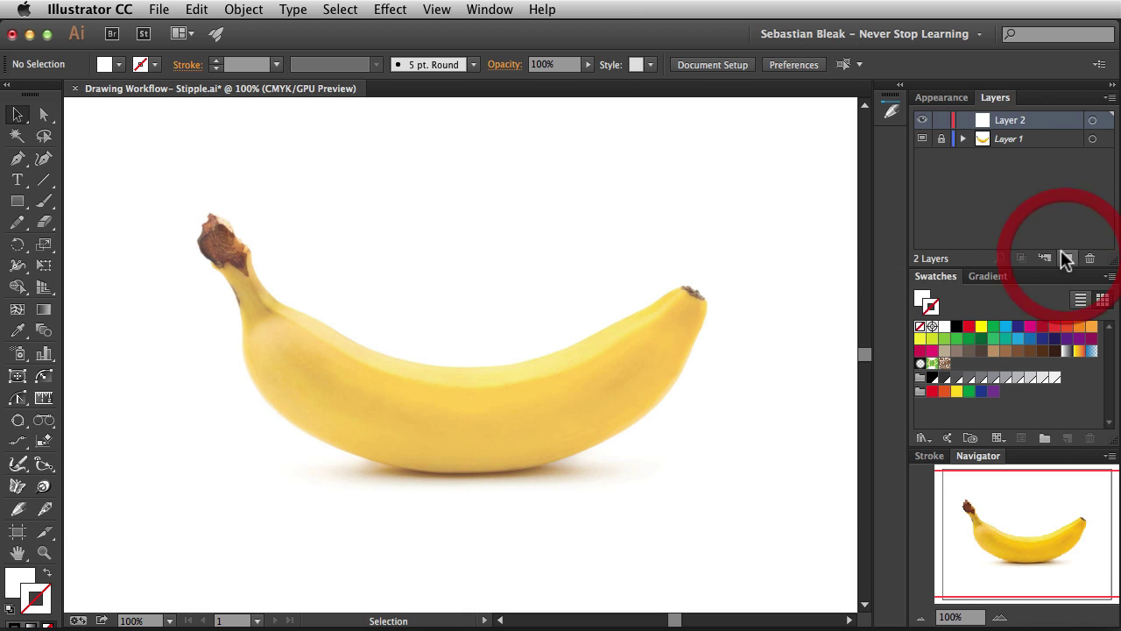
pyautogui.click(1034, 122)
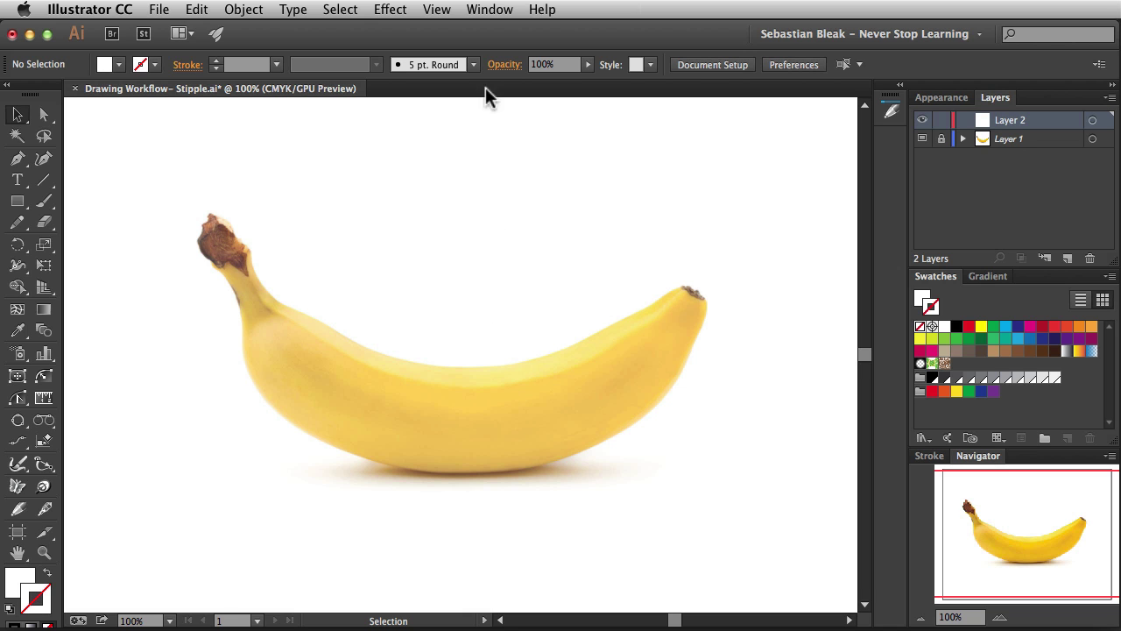
pyautogui.click(493, 9)
pyautogui.moveTo(662, 412)
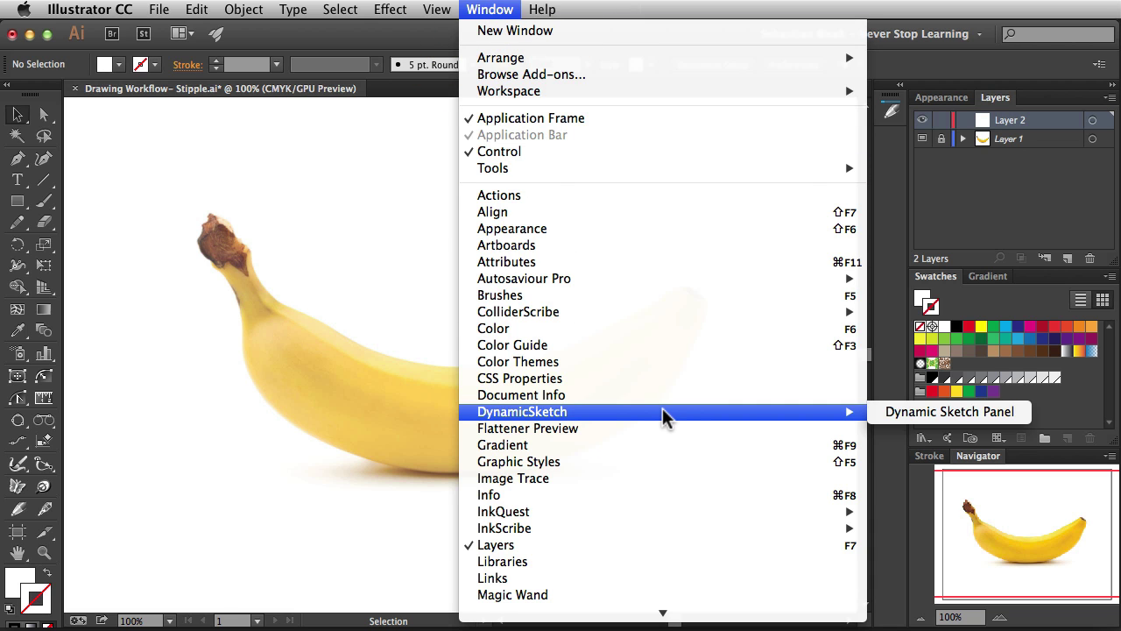
pyautogui.click(892, 412)
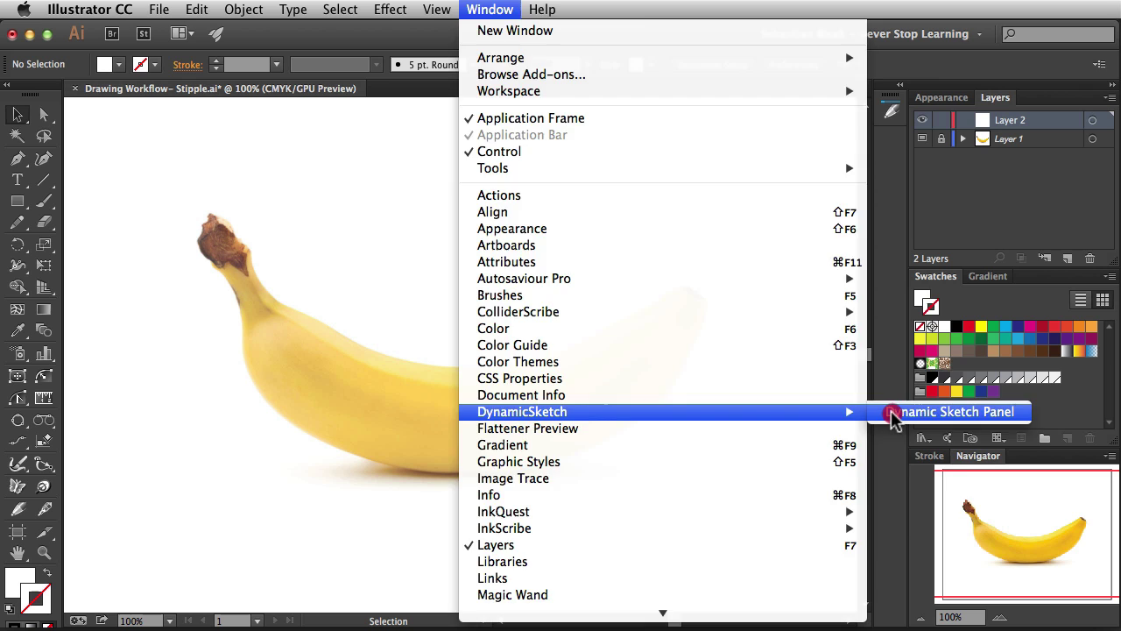
pyautogui.click(733, 226)
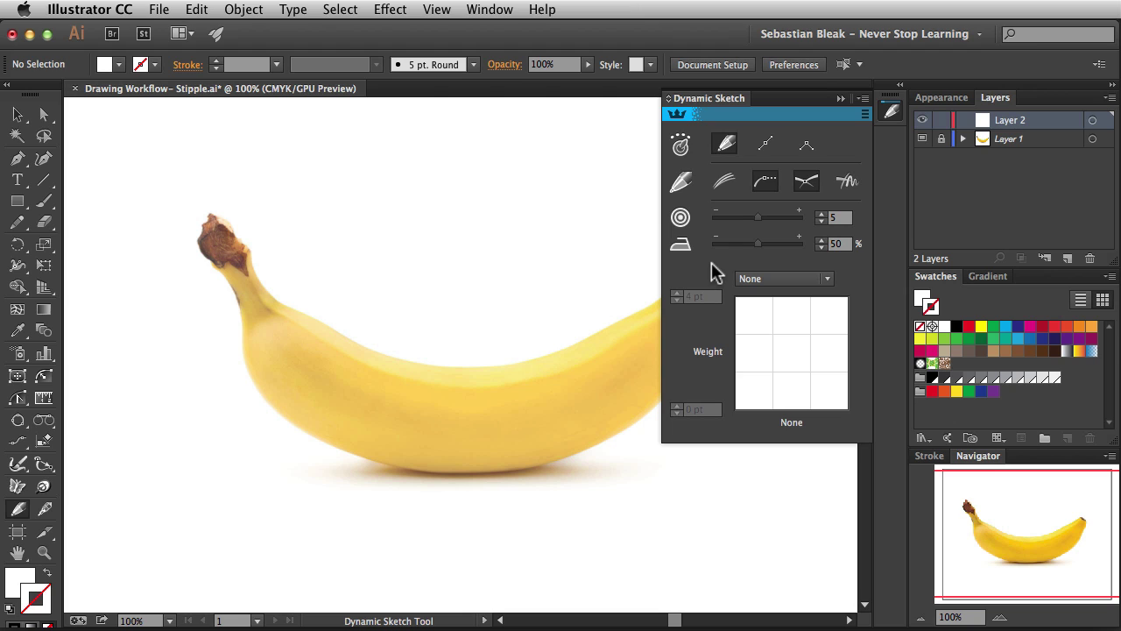
pyautogui.click(726, 143)
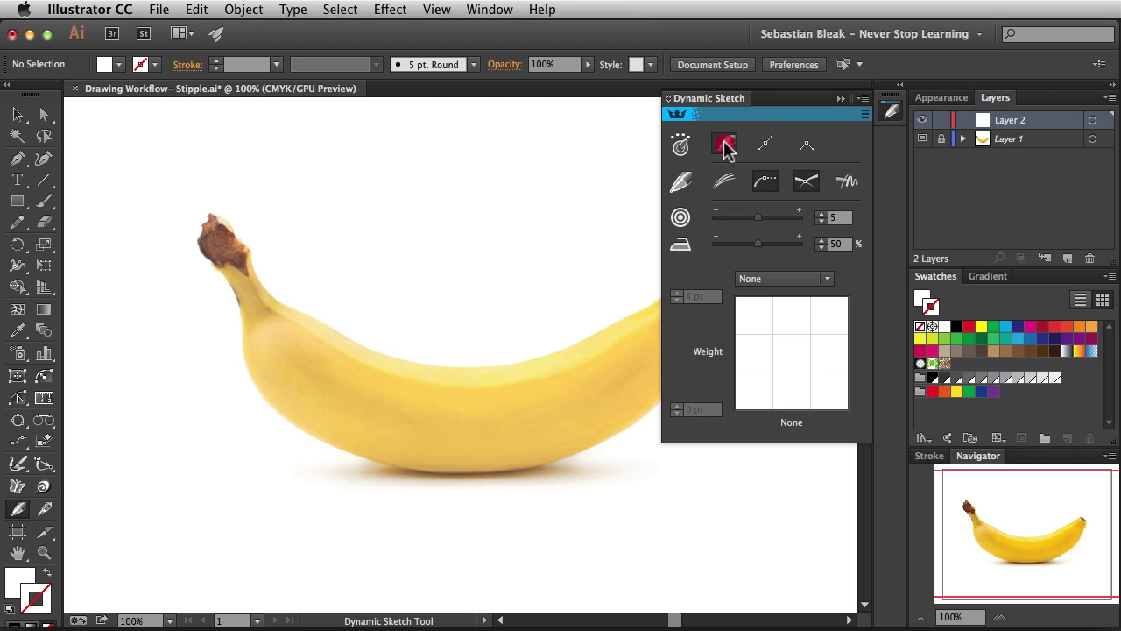
pyautogui.click(766, 187)
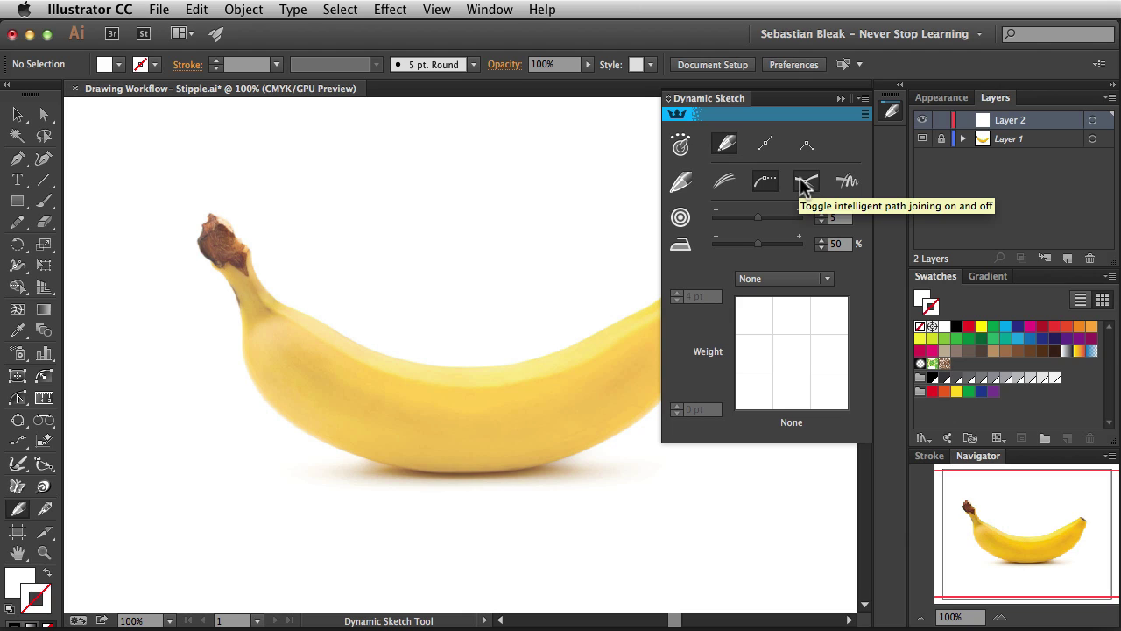
pyautogui.click(802, 182)
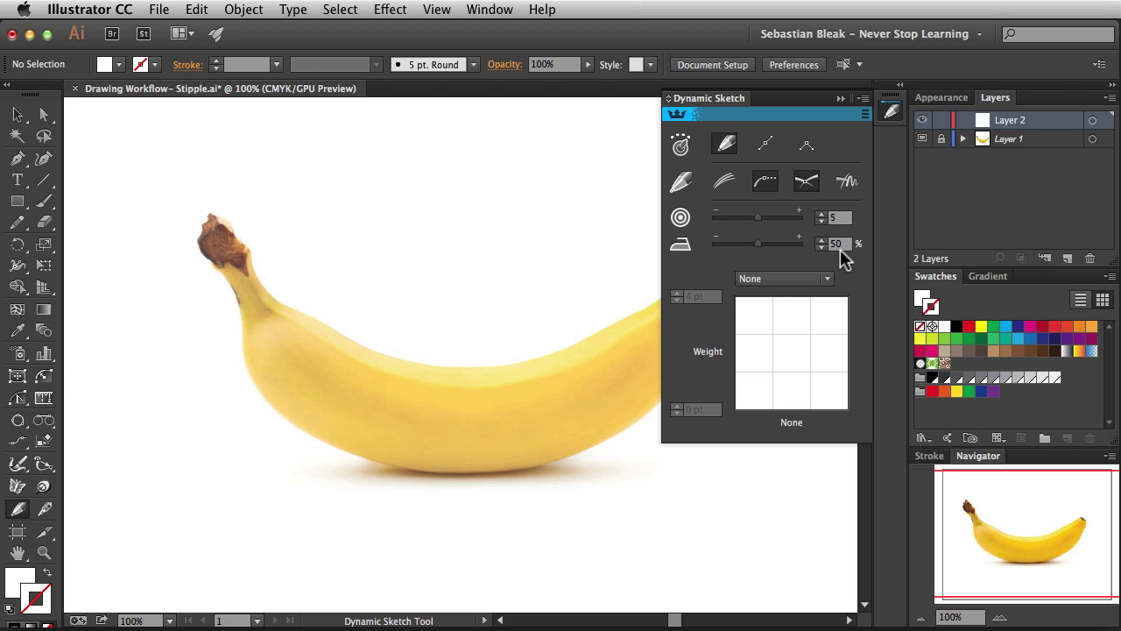
pyautogui.click(828, 279)
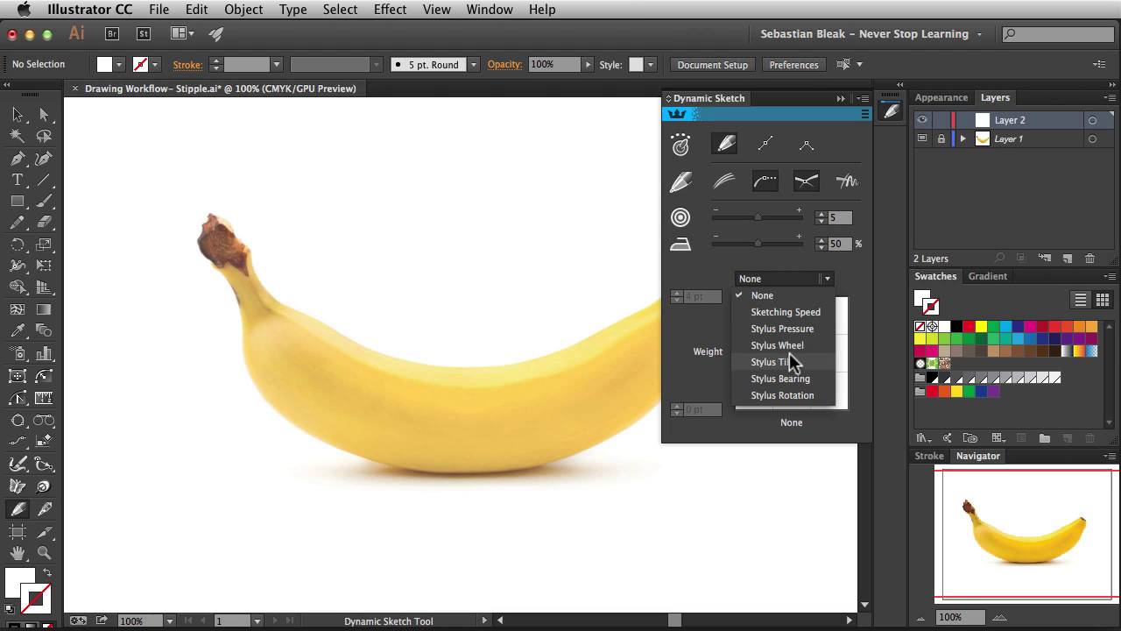
pyautogui.click(828, 279)
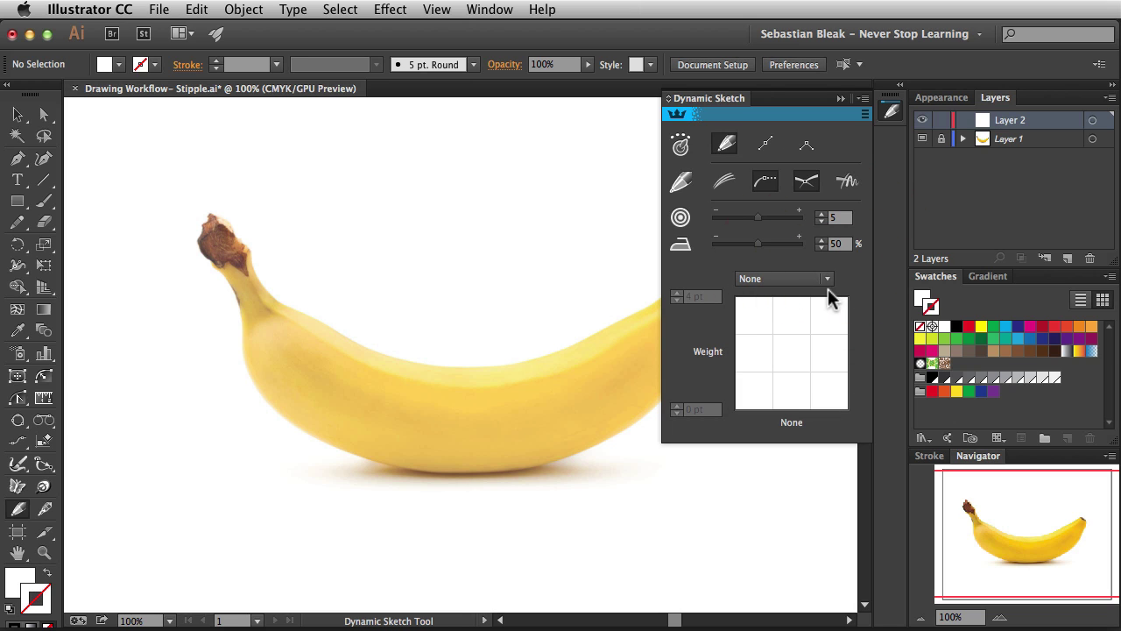
pyautogui.click(891, 112)
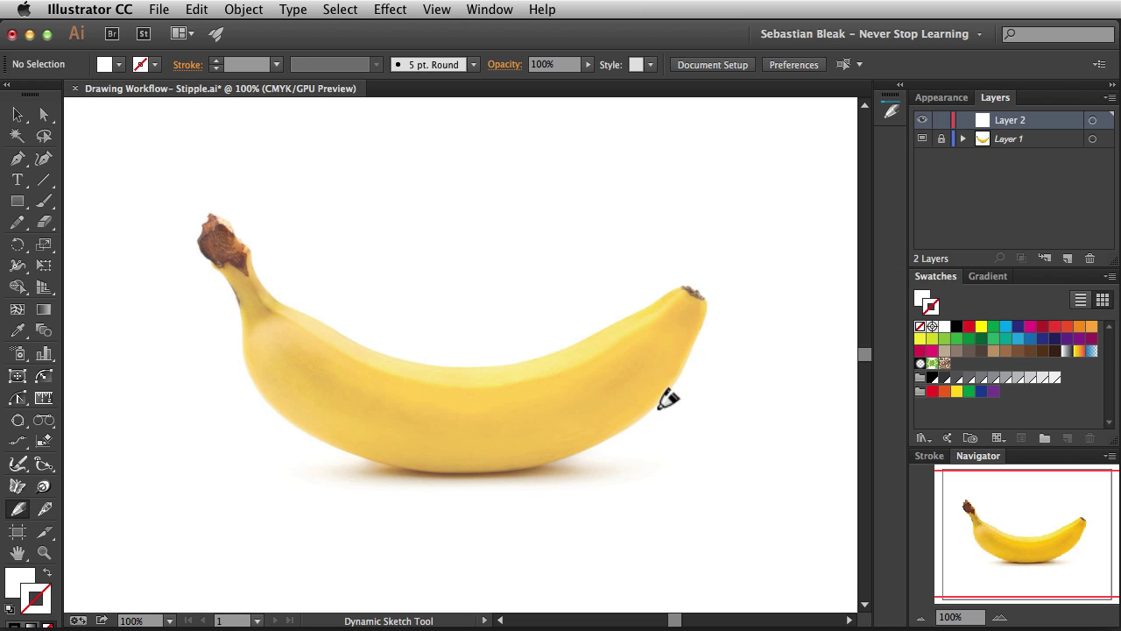
# Step: Set the fill colour to the mid-gray swatch from the grays colour group, with no stroke
pyautogui.press('x')
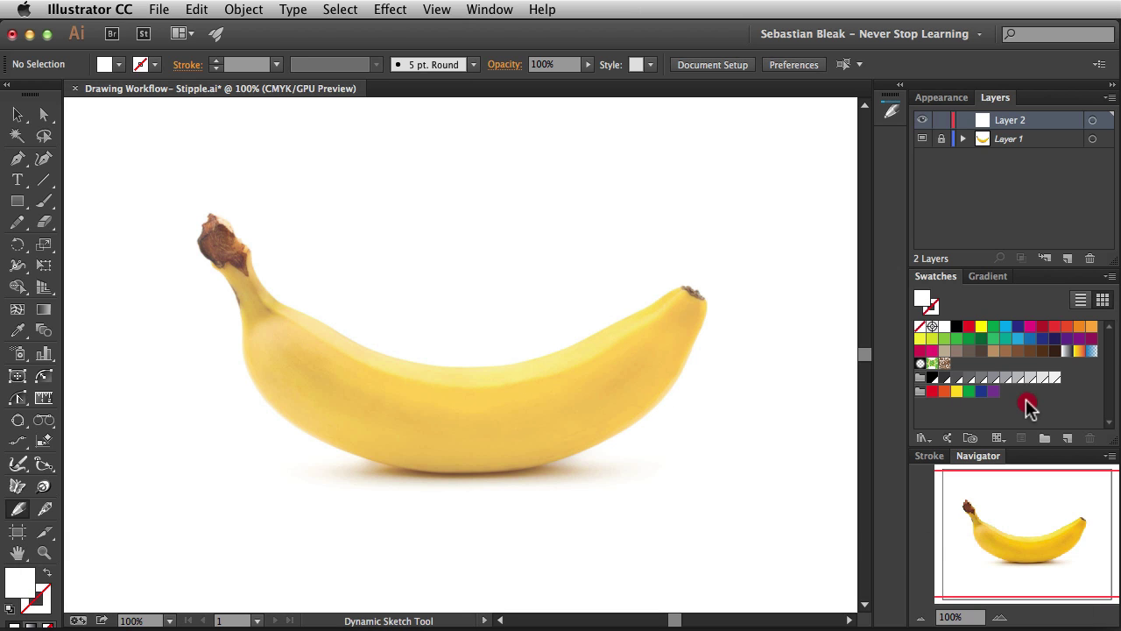
pyautogui.click(1016, 403)
pyautogui.click(993, 378)
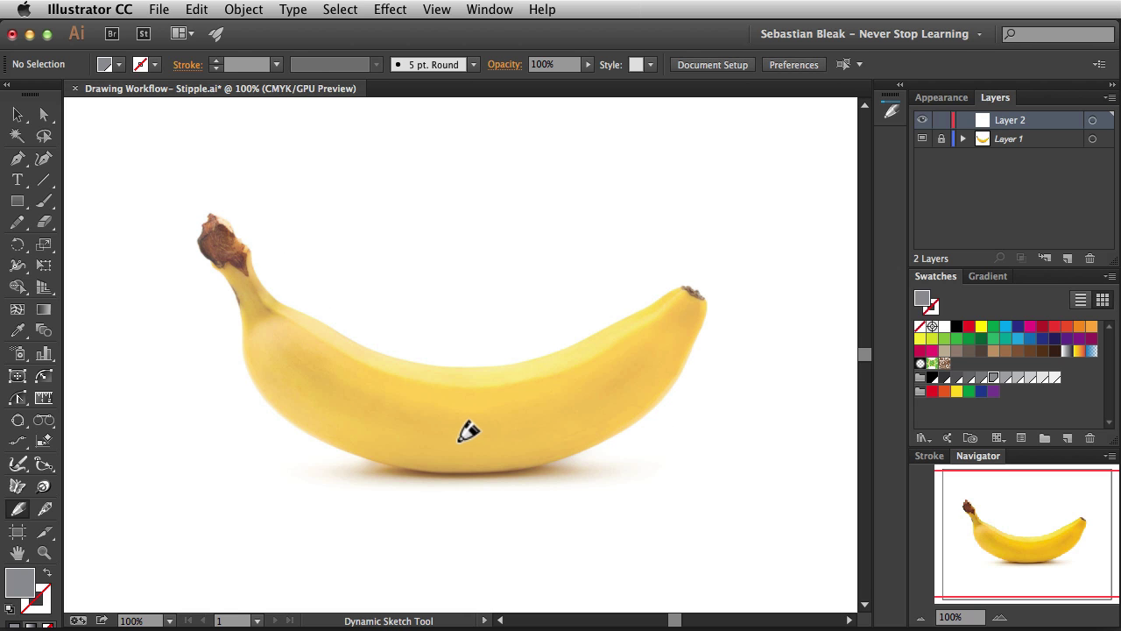
# Step: Sketch a path along the banana's inner upper edge, from below the stem to the tip
pyautogui.press('super+space')
pyautogui.moveTo(295, 321)
pyautogui.mouseDown()
pyautogui.moveTo(315, 289)
pyautogui.moveTo(358, 268)
pyautogui.moveTo(376, 325)
pyautogui.moveTo(288, 348)
pyautogui.mouseUp()
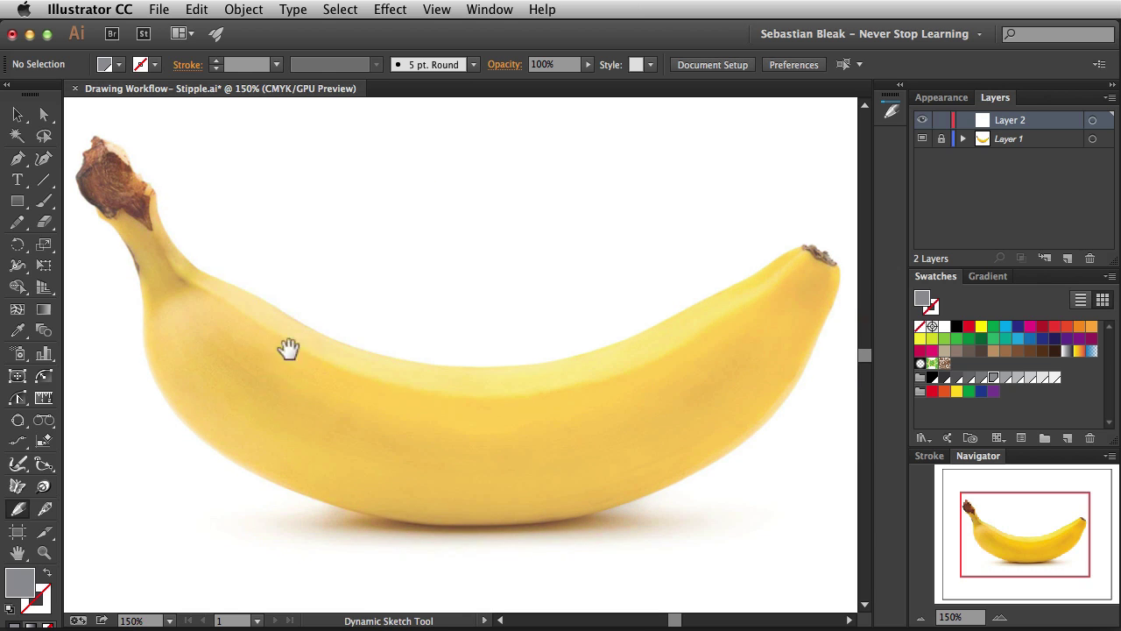
pyautogui.moveTo(156, 204)
pyautogui.mouseDown()
pyautogui.moveTo(205, 275)
pyautogui.moveTo(311, 331)
pyautogui.moveTo(469, 370)
pyautogui.moveTo(624, 341)
pyautogui.moveTo(811, 244)
pyautogui.mouseUp()
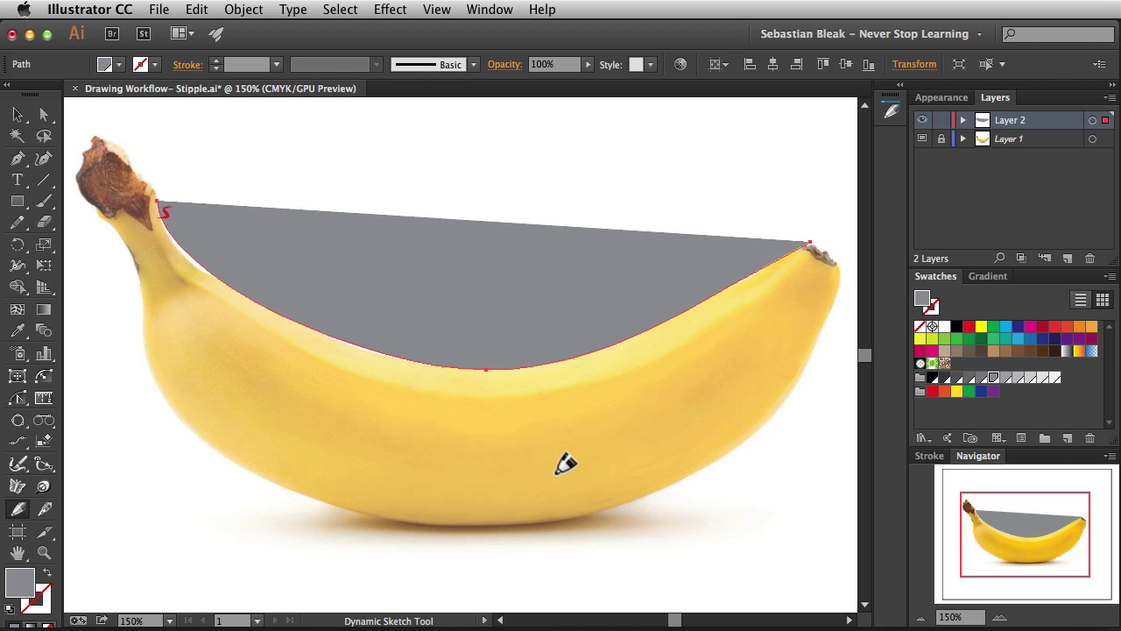
# Step: Raise the Dynamic Sketch accuracy to 8.7 for the selected path along the banana's upper edge
pyautogui.press('space')
pyautogui.moveTo(581, 408)
pyautogui.mouseDown()
pyautogui.moveTo(526, 417)
pyautogui.moveTo(494, 400)
pyautogui.mouseUp()
pyautogui.press('super+minus')
pyautogui.press('space')
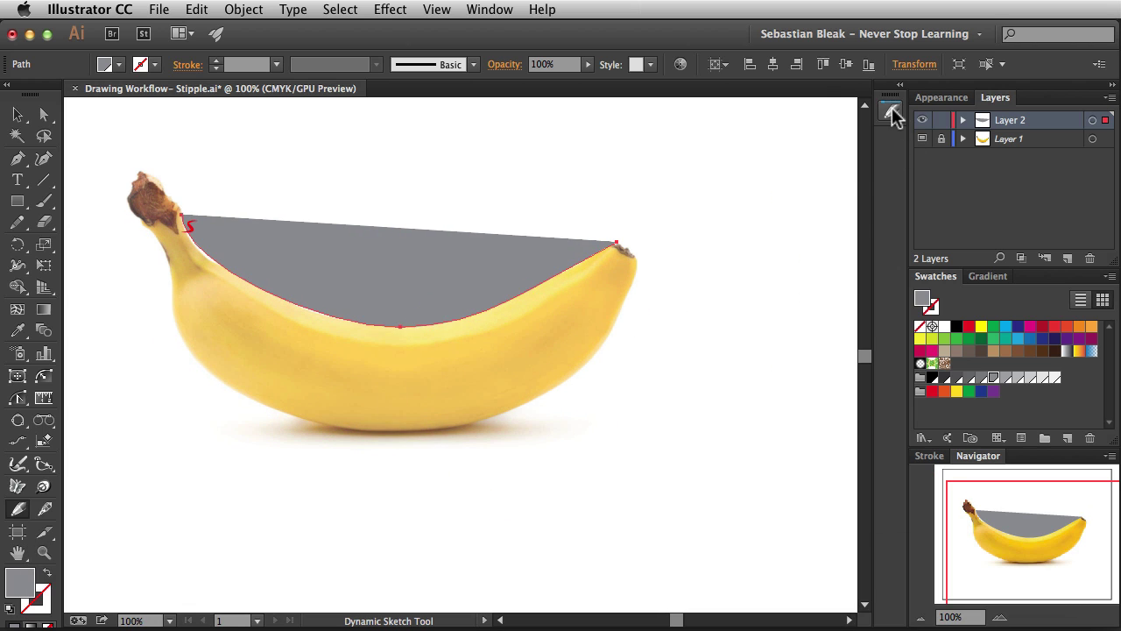
pyautogui.click(891, 113)
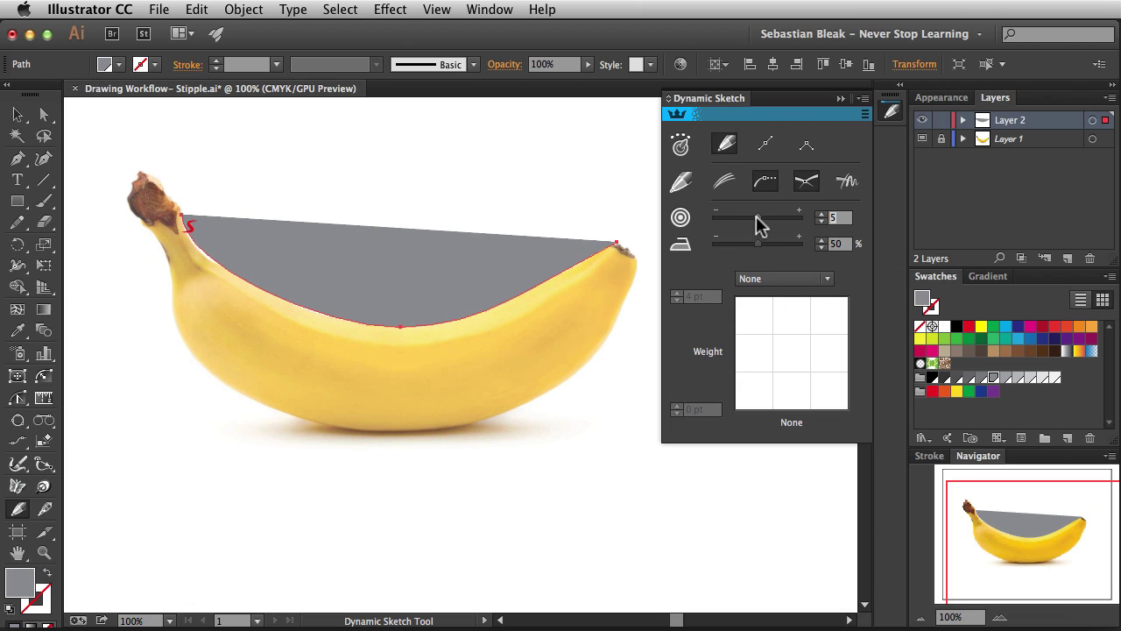
pyautogui.moveTo(756, 215); pyautogui.dragTo(787, 215)
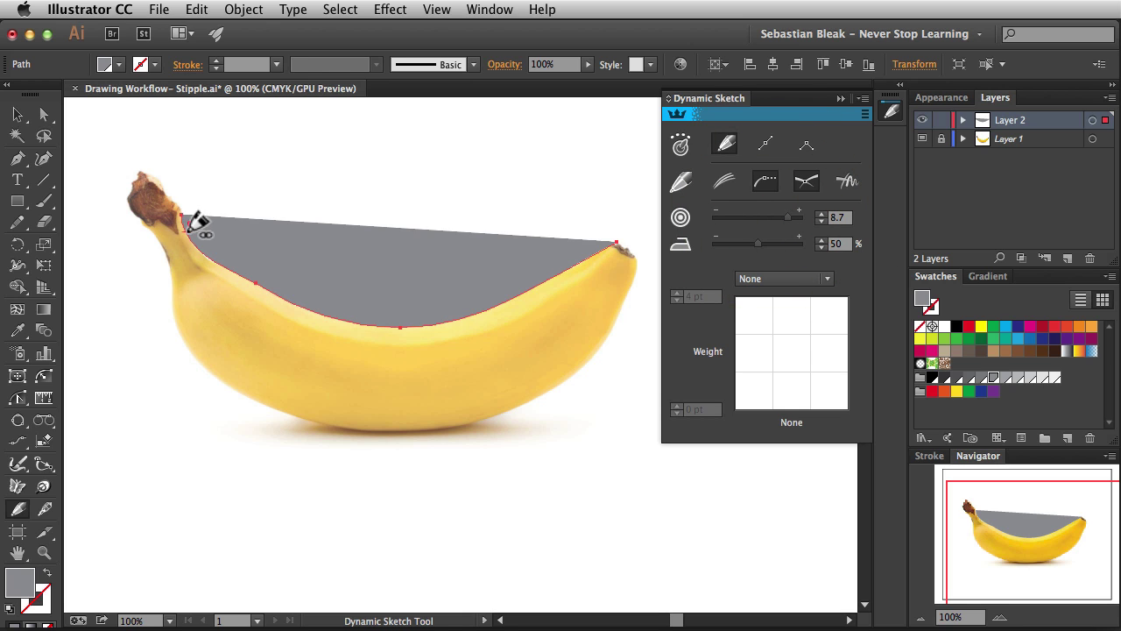
pyautogui.moveTo(187, 229)
pyautogui.mouseDown()
pyautogui.moveTo(231, 280)
pyautogui.moveTo(302, 294)
pyautogui.moveTo(397, 344)
pyautogui.moveTo(626, 252)
pyautogui.mouseUp()
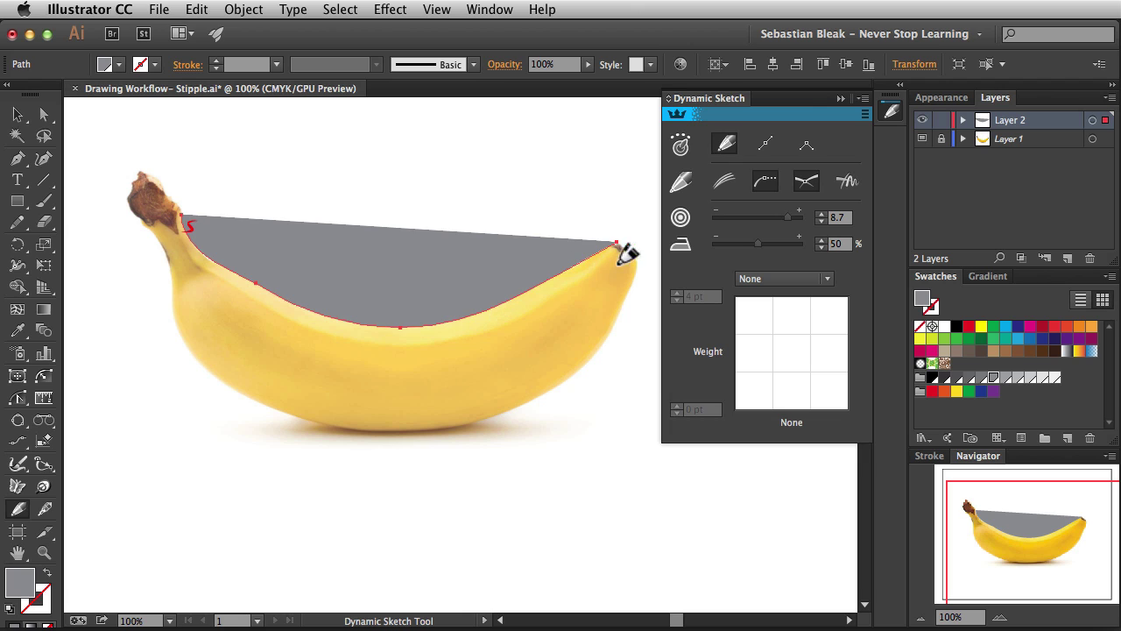
pyautogui.click(786, 217)
pyautogui.click(786, 215)
pyautogui.click(890, 111)
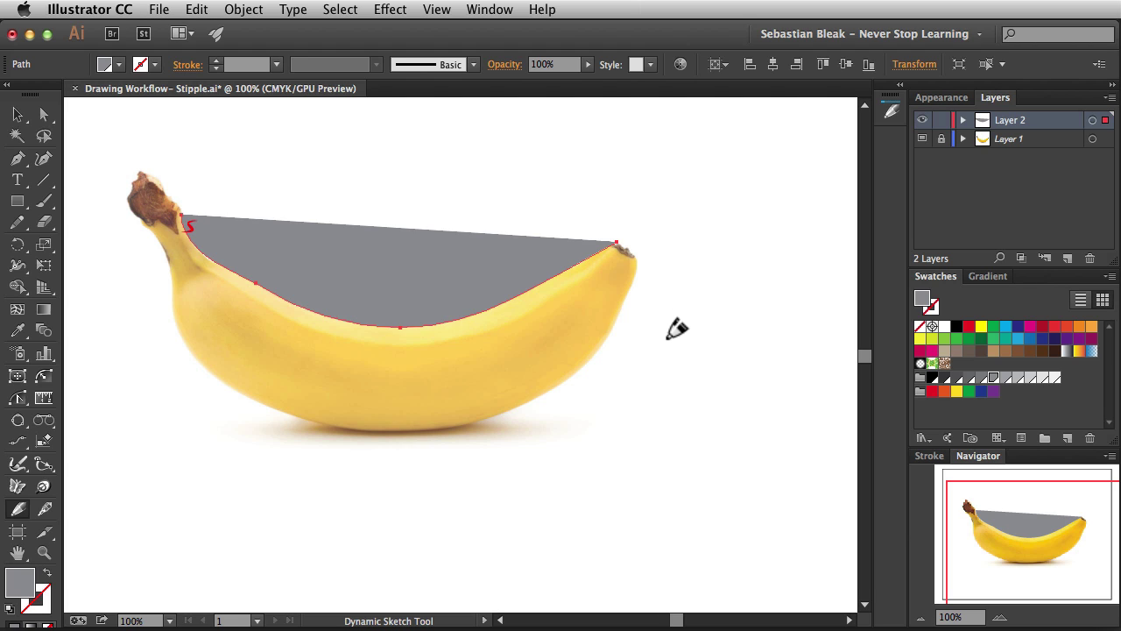
# Step: Continue the path around the banana's dark tip and a short way down its outer edge
pyautogui.press('z')
pyautogui.moveTo(593, 310); pyautogui.dragTo(709, 198)
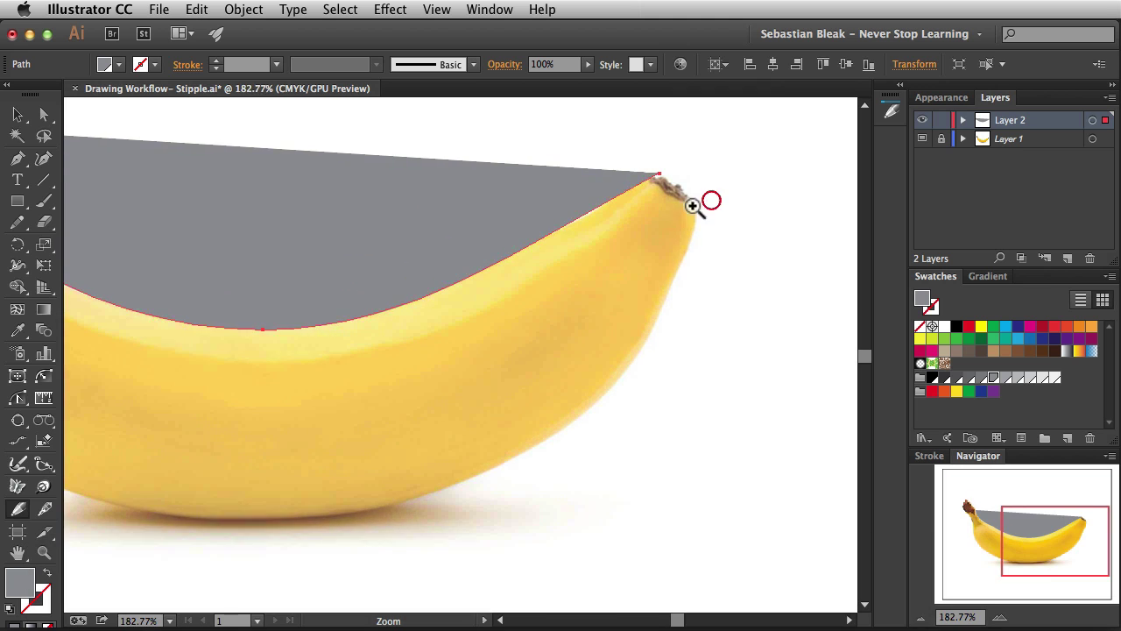
pyautogui.moveTo(610, 212); pyautogui.dragTo(651, 300)
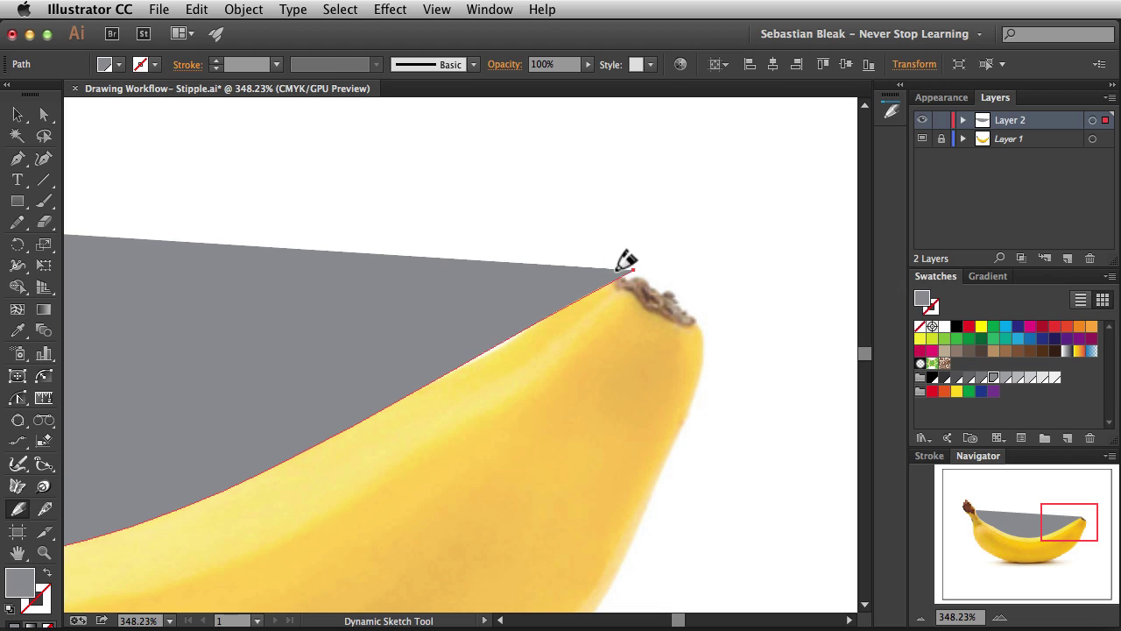
pyautogui.moveTo(614, 268); pyautogui.dragTo(693, 317)
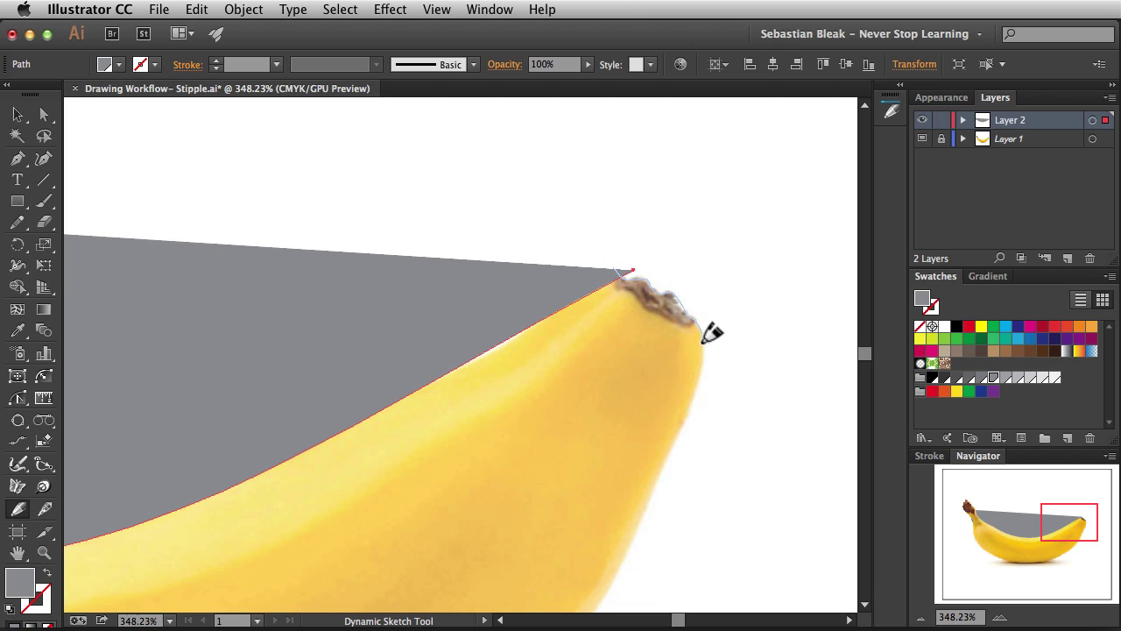
pyautogui.moveTo(692, 418); pyautogui.dragTo(683, 438)
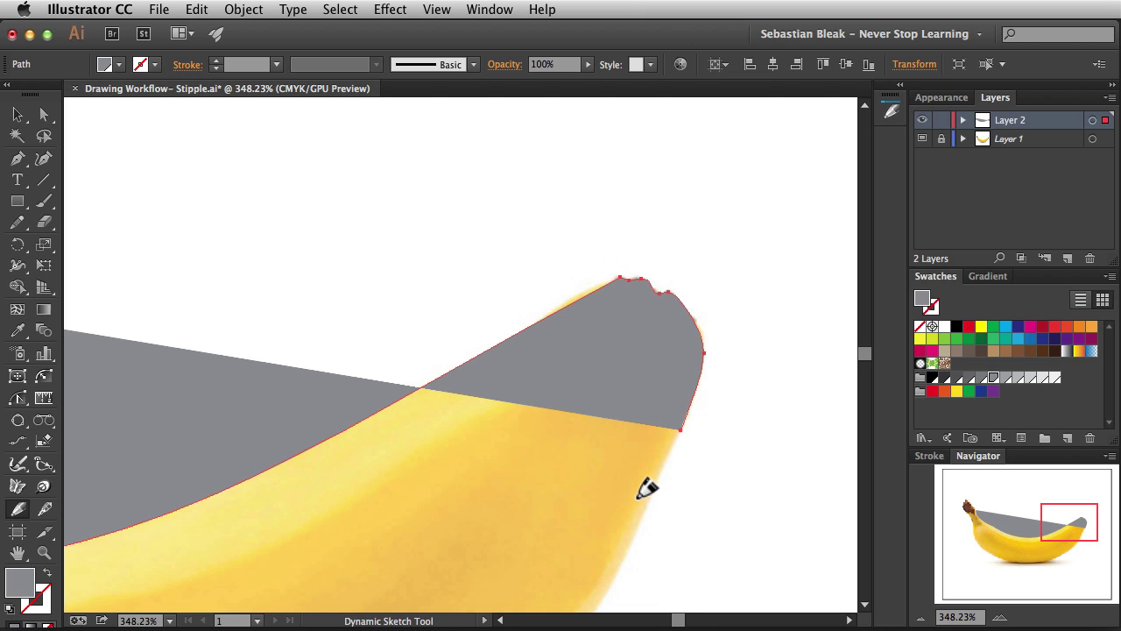
# Step: Switch to Outline view so the gray fill no longer covers the banana photo while tracing
pyautogui.press('super+minus')
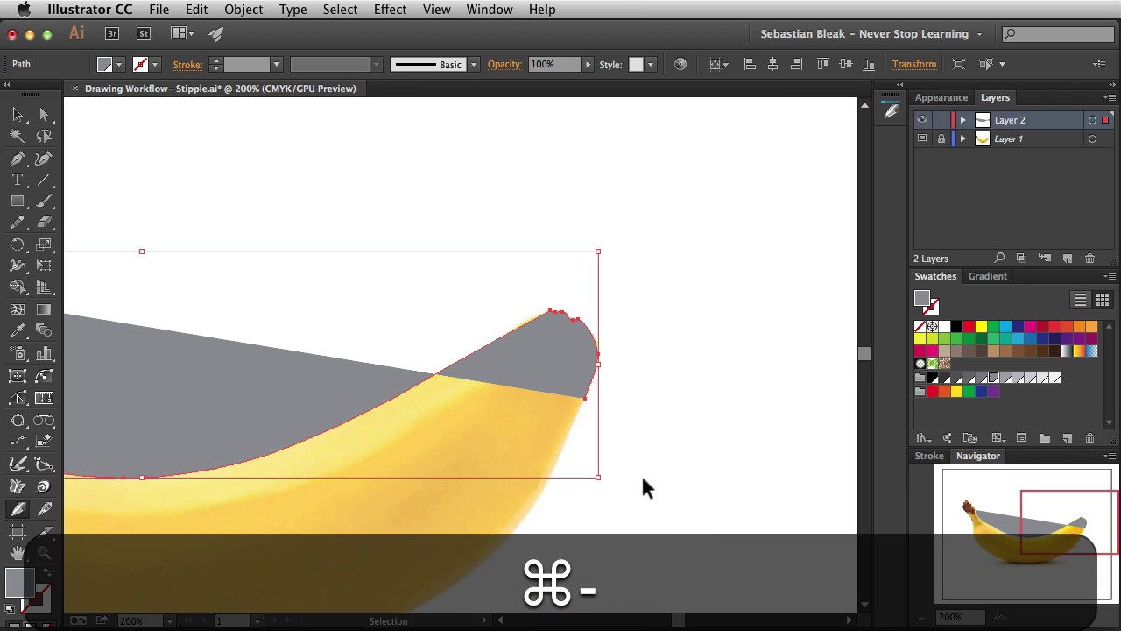
pyautogui.press('space')
pyautogui.moveTo(447, 483)
pyautogui.mouseDown()
pyautogui.moveTo(580, 370)
pyautogui.moveTo(596, 370)
pyautogui.mouseUp()
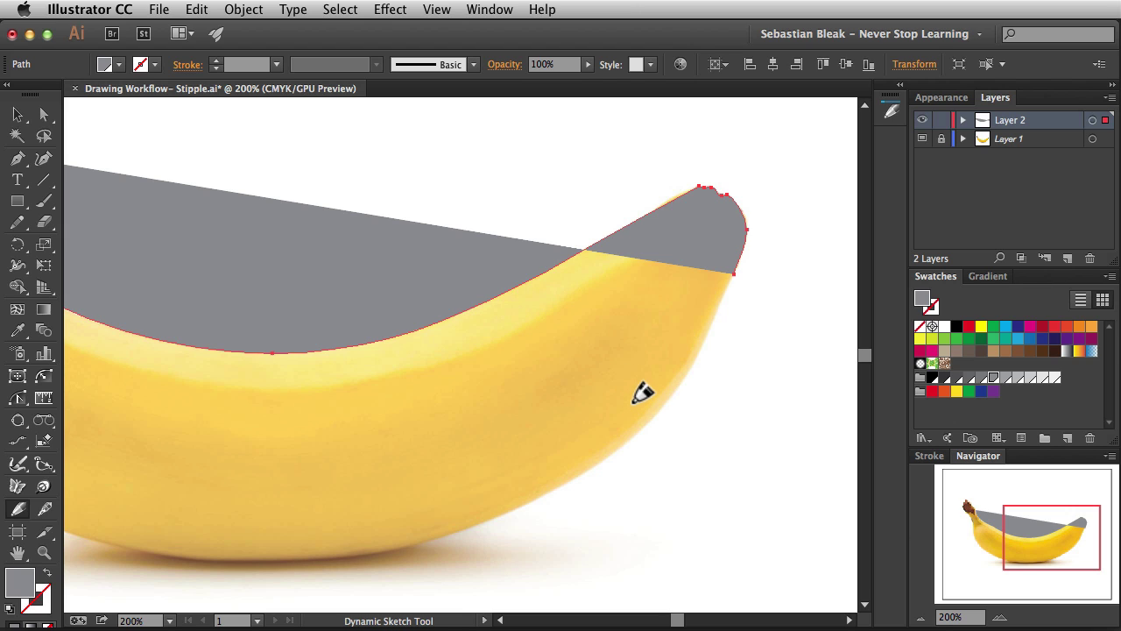
pyautogui.press('super+y')
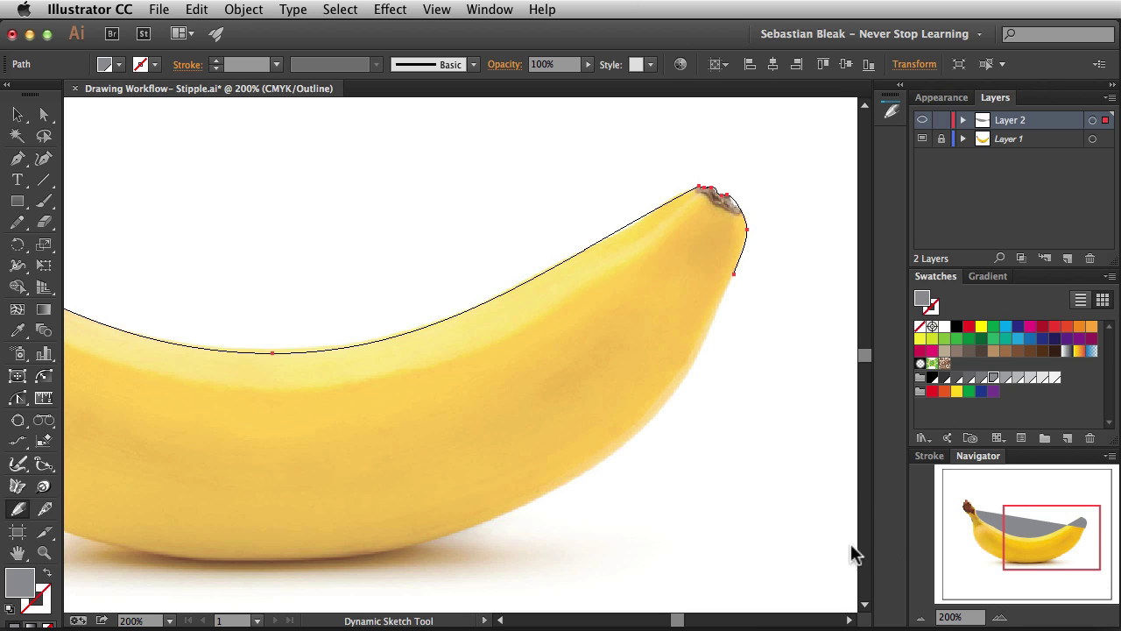
pyautogui.press('super+minus')
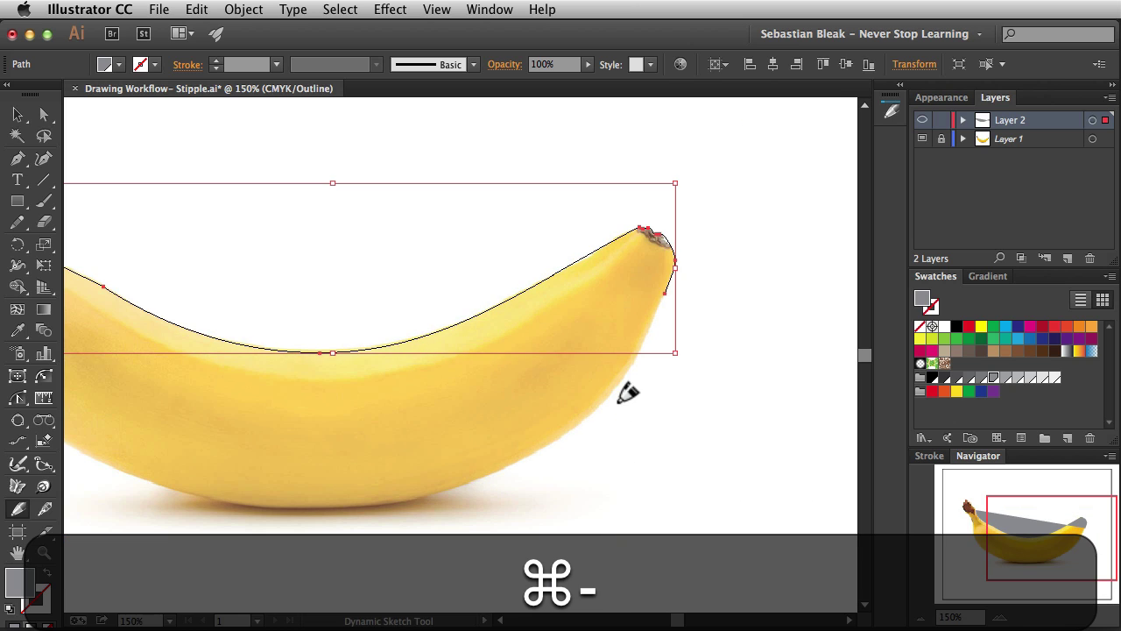
pyautogui.press('space')
pyautogui.moveTo(606, 408)
pyautogui.mouseDown()
pyautogui.moveTo(651, 379)
pyautogui.moveTo(676, 386)
pyautogui.mouseUp()
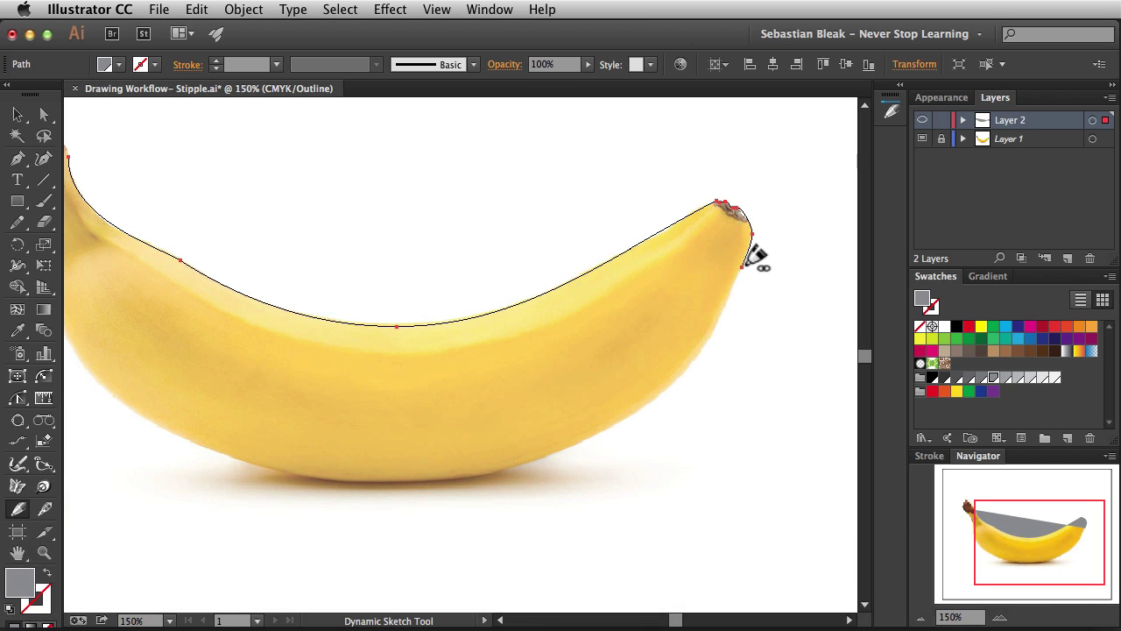
# Step: Continue the path along the banana's outer lower edge, from the tip around the underside to just below the stem
pyautogui.moveTo(742, 264)
pyautogui.mouseDown()
pyautogui.moveTo(694, 363)
pyautogui.moveTo(643, 411)
pyautogui.moveTo(571, 448)
pyautogui.moveTo(461, 480)
pyautogui.moveTo(248, 464)
pyautogui.mouseUp()
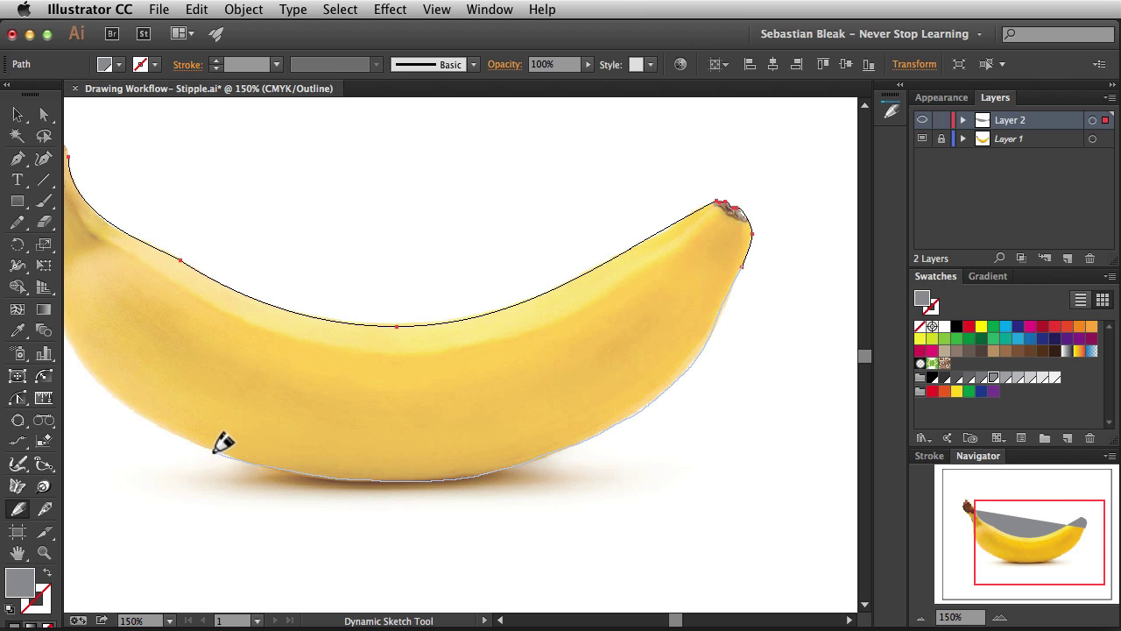
pyautogui.moveTo(189, 439); pyautogui.dragTo(189, 440)
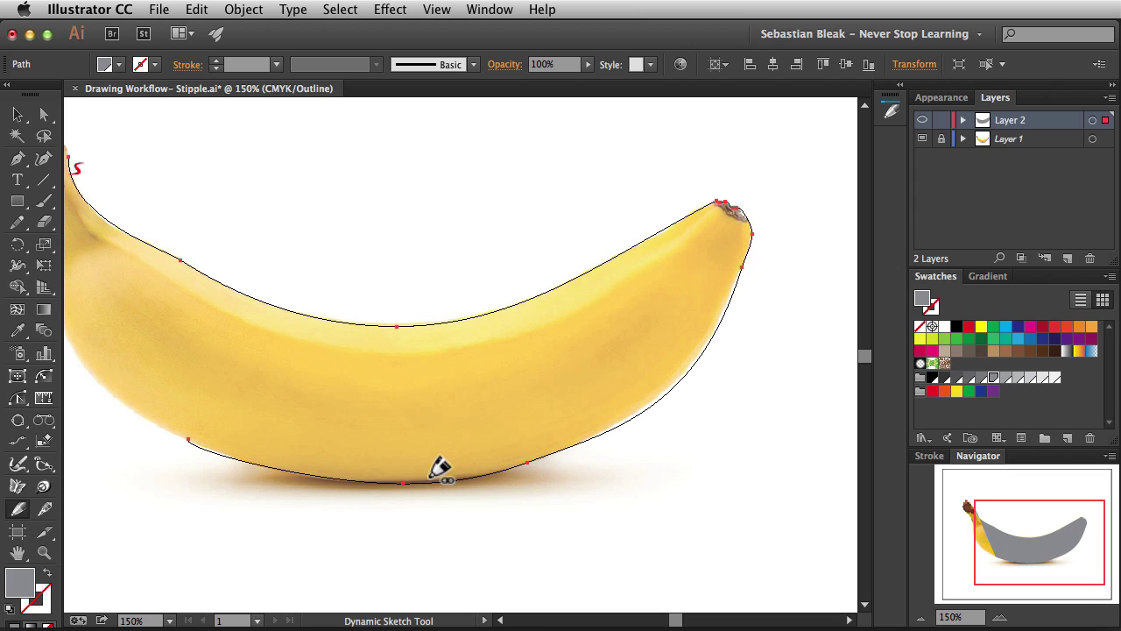
pyautogui.press('space')
pyautogui.moveTo(400, 468); pyautogui.dragTo(471, 493)
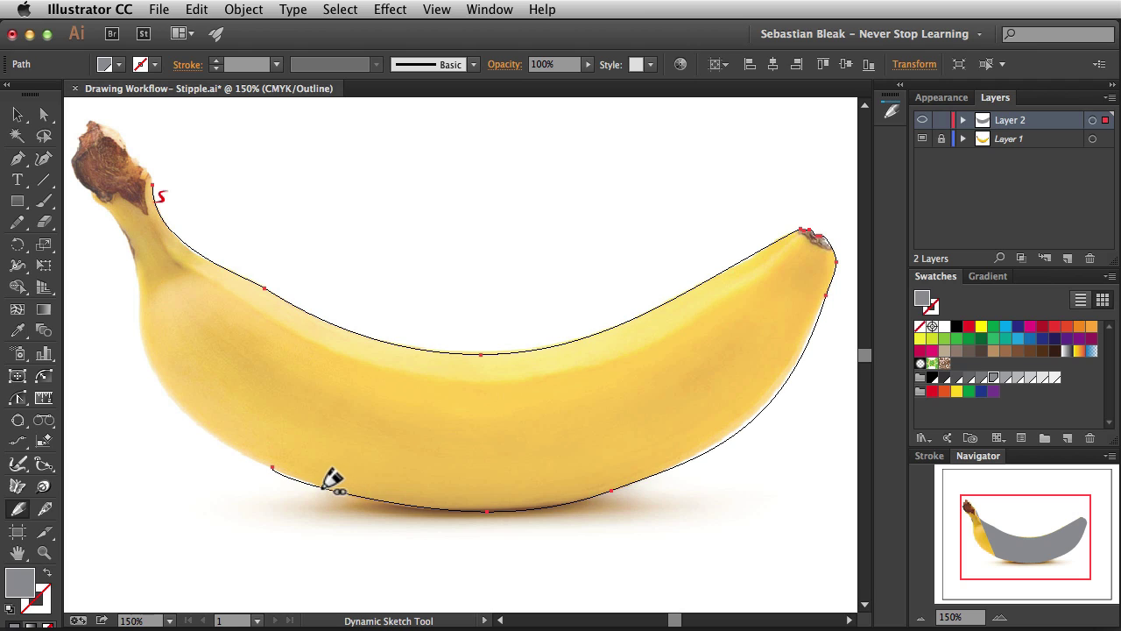
pyautogui.moveTo(322, 488)
pyautogui.mouseDown()
pyautogui.moveTo(237, 451)
pyautogui.moveTo(151, 366)
pyautogui.mouseUp()
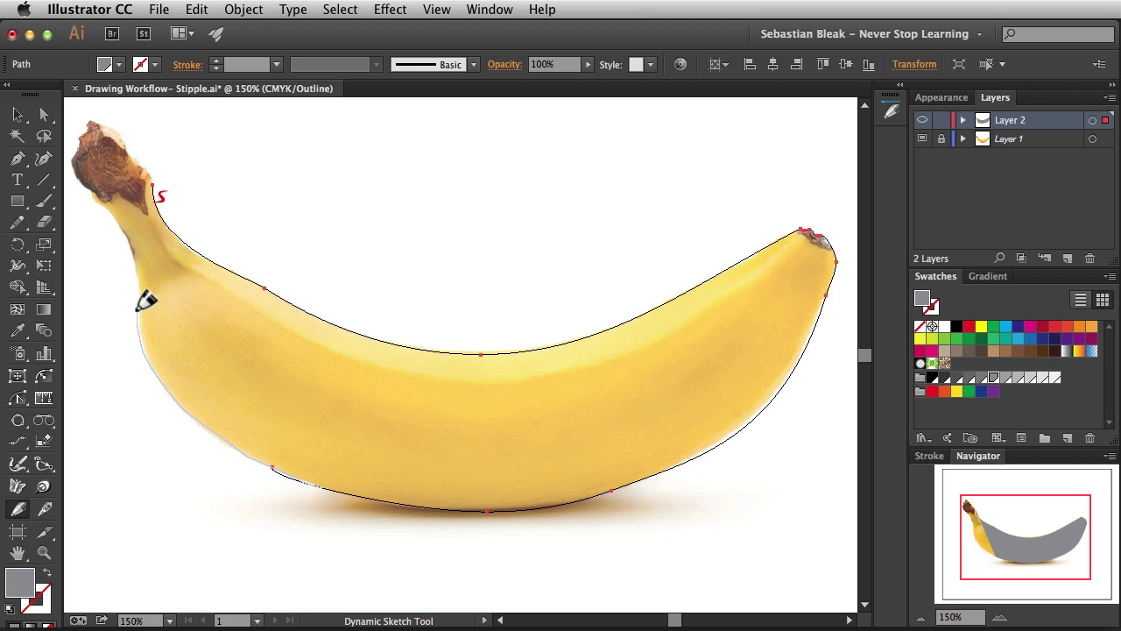
pyautogui.moveTo(137, 268)
pyautogui.mouseDown()
pyautogui.moveTo(136, 247)
pyautogui.moveTo(133, 259)
pyautogui.mouseUp()
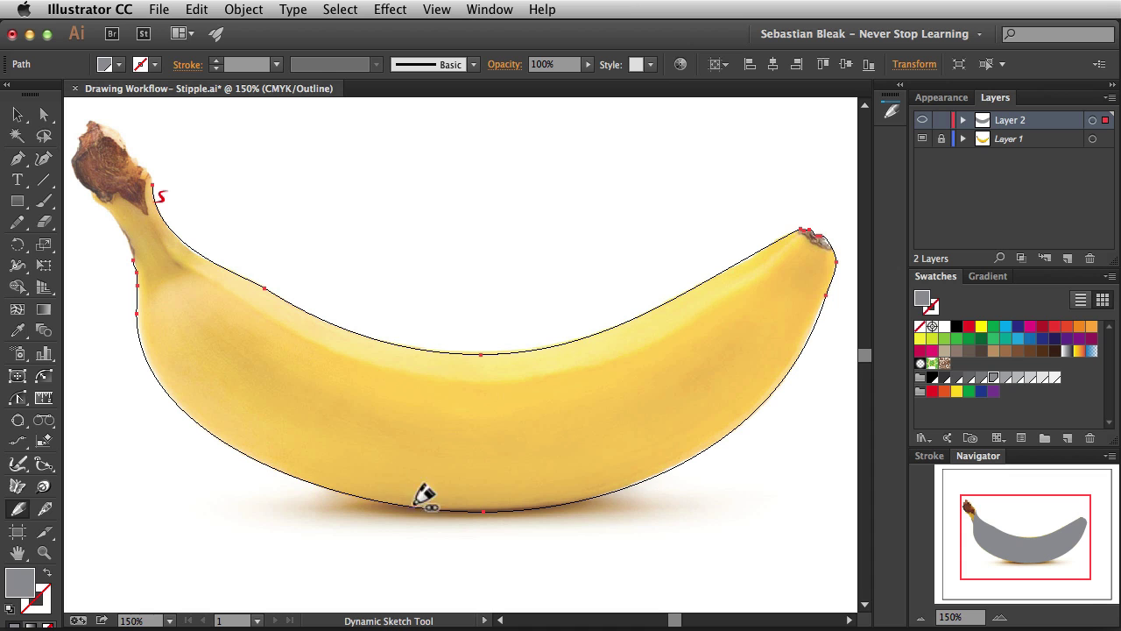
# Step: Trace around the stem and its brown end, closing the banana outline at the path's starting point
pyautogui.press('space')
pyautogui.moveTo(225, 345); pyautogui.dragTo(393, 430)
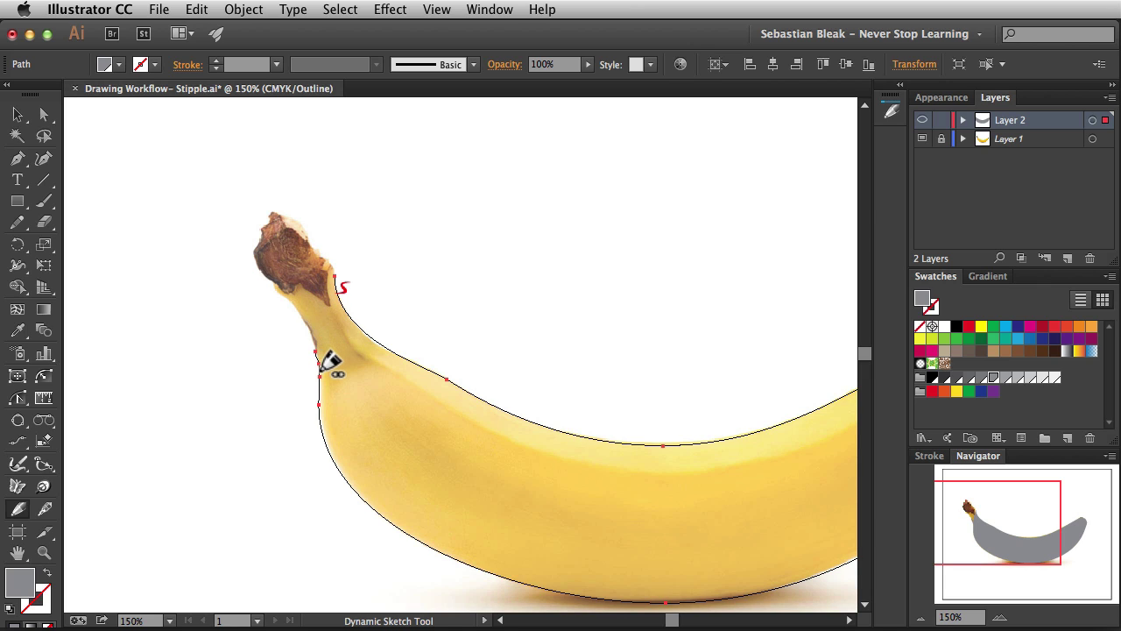
pyautogui.moveTo(320, 374)
pyautogui.mouseDown()
pyautogui.moveTo(300, 313)
pyautogui.moveTo(259, 280)
pyautogui.moveTo(275, 287)
pyautogui.moveTo(252, 254)
pyautogui.moveTo(276, 203)
pyautogui.mouseUp()
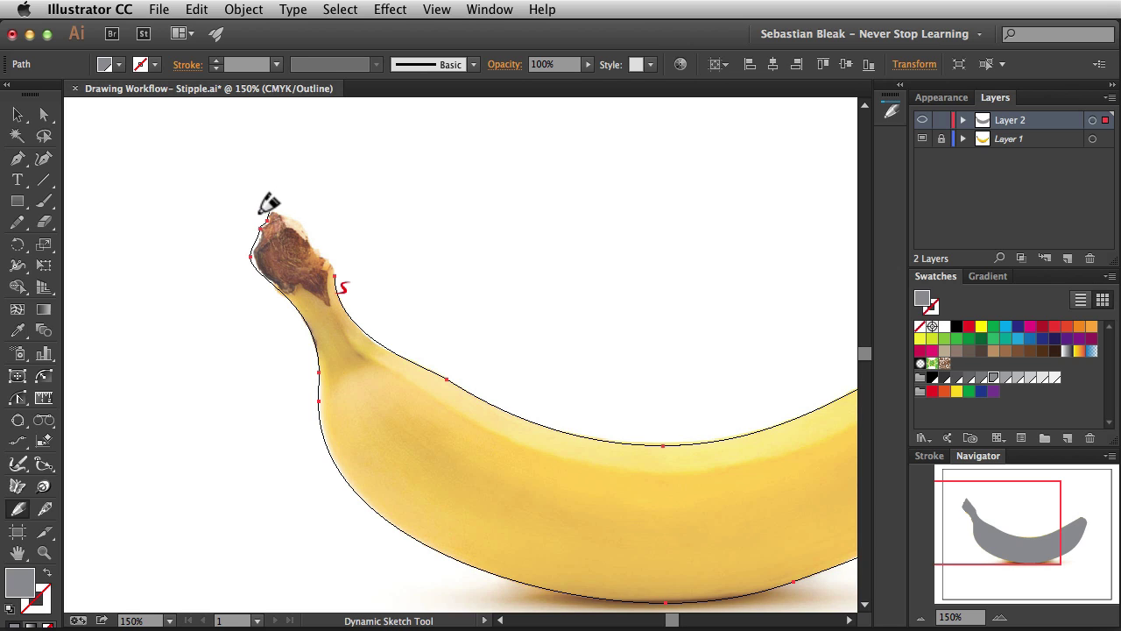
pyautogui.moveTo(261, 210)
pyautogui.mouseDown()
pyautogui.moveTo(298, 217)
pyautogui.moveTo(321, 249)
pyautogui.mouseUp()
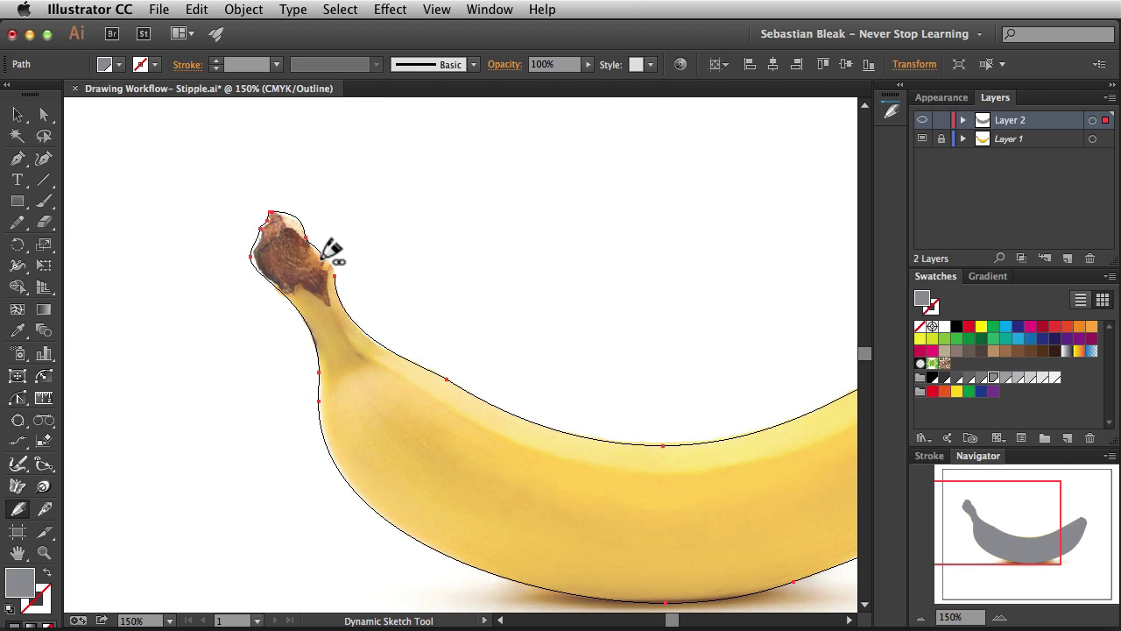
pyautogui.moveTo(321, 257); pyautogui.dragTo(341, 282)
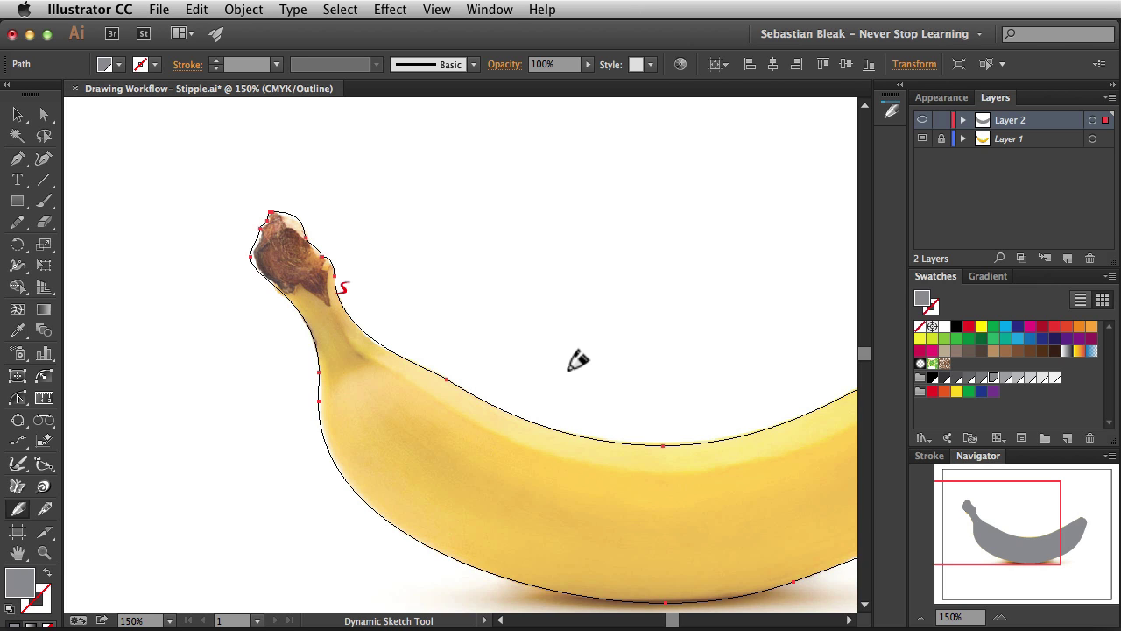
# Step: Redraw the outline's lower edge between the tip and the underside so it follows the banana more smoothly
pyautogui.press('super+1')
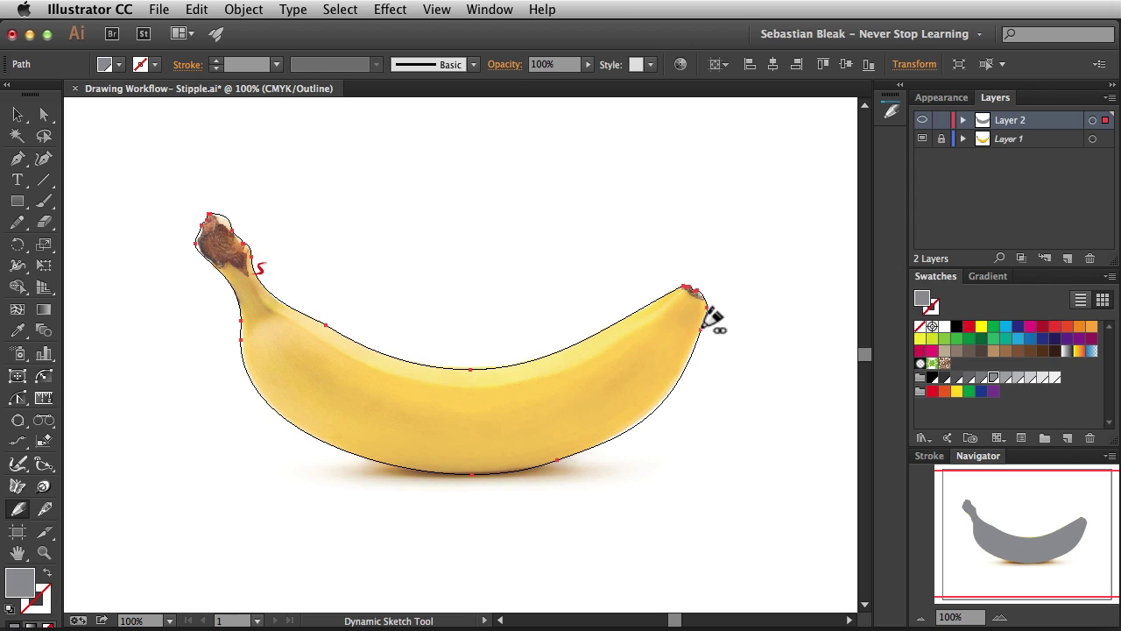
pyautogui.moveTo(707, 317)
pyautogui.mouseDown()
pyautogui.moveTo(663, 395)
pyautogui.moveTo(586, 449)
pyautogui.mouseUp()
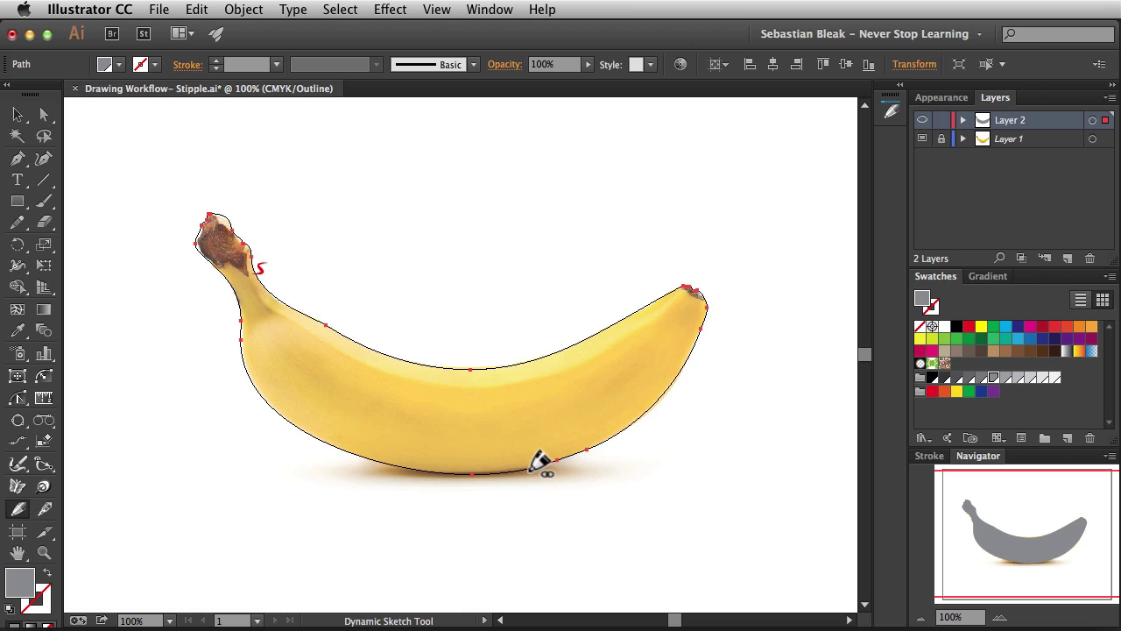
pyautogui.moveTo(538, 463); pyautogui.dragTo(615, 434)
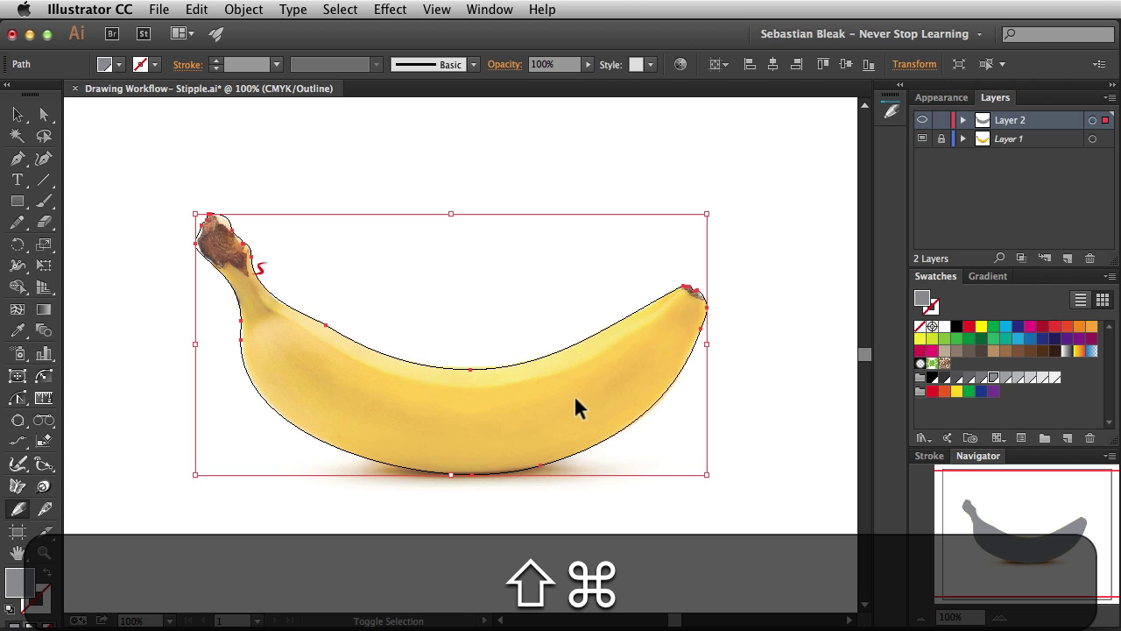
# Step: With nothing selected, set a light gray fill and sketch a closed highlight shape along the inner upper edge, overshooting the outline above
pyautogui.press('shift+super+a')
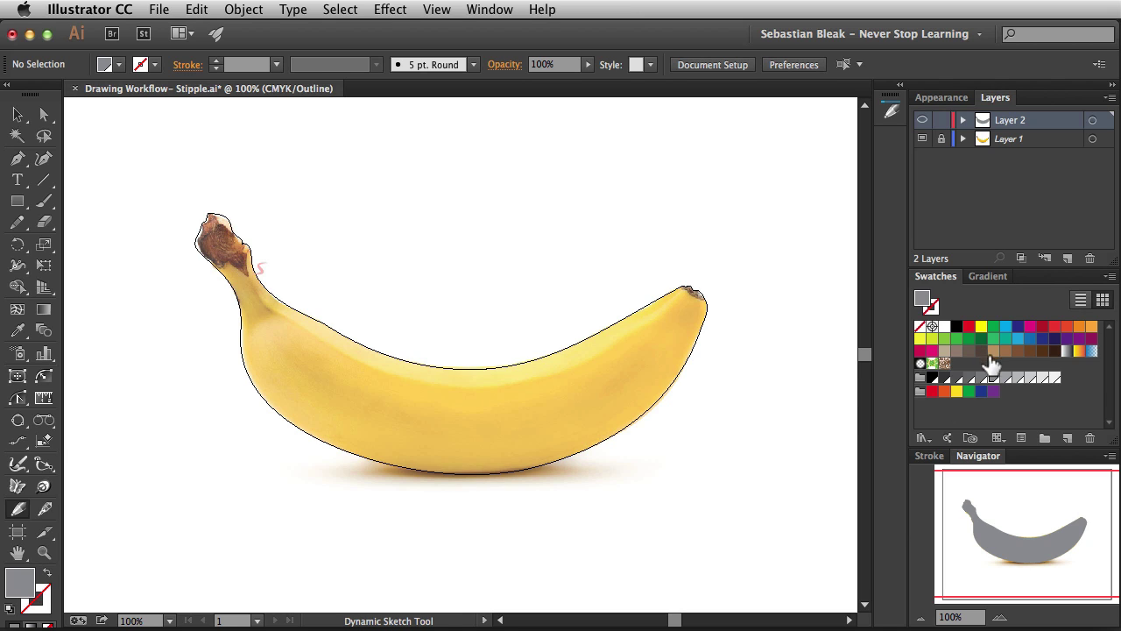
pyautogui.click(1031, 379)
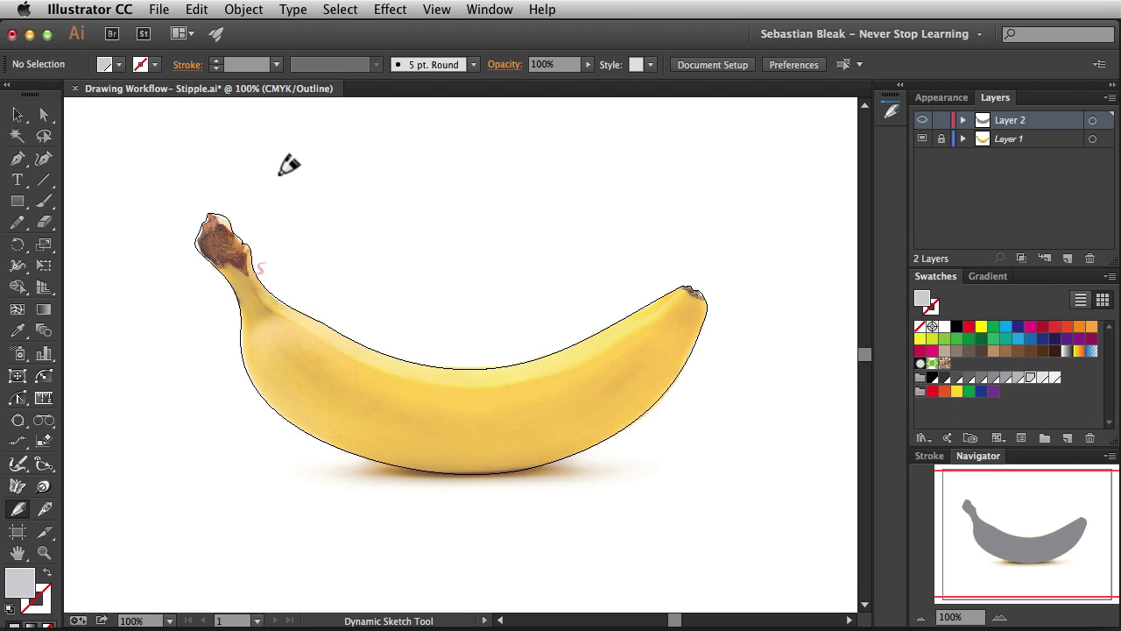
pyautogui.moveTo(281, 174)
pyautogui.mouseDown()
pyautogui.moveTo(292, 252)
pyautogui.moveTo(280, 262)
pyautogui.moveTo(276, 313)
pyautogui.moveTo(363, 364)
pyautogui.moveTo(434, 384)
pyautogui.moveTo(513, 383)
pyautogui.moveTo(585, 361)
pyautogui.moveTo(722, 255)
pyautogui.moveTo(662, 231)
pyautogui.moveTo(478, 272)
pyautogui.moveTo(433, 237)
pyautogui.moveTo(422, 186)
pyautogui.moveTo(389, 190)
pyautogui.moveTo(361, 231)
pyautogui.moveTo(292, 175)
pyautogui.mouseUp()
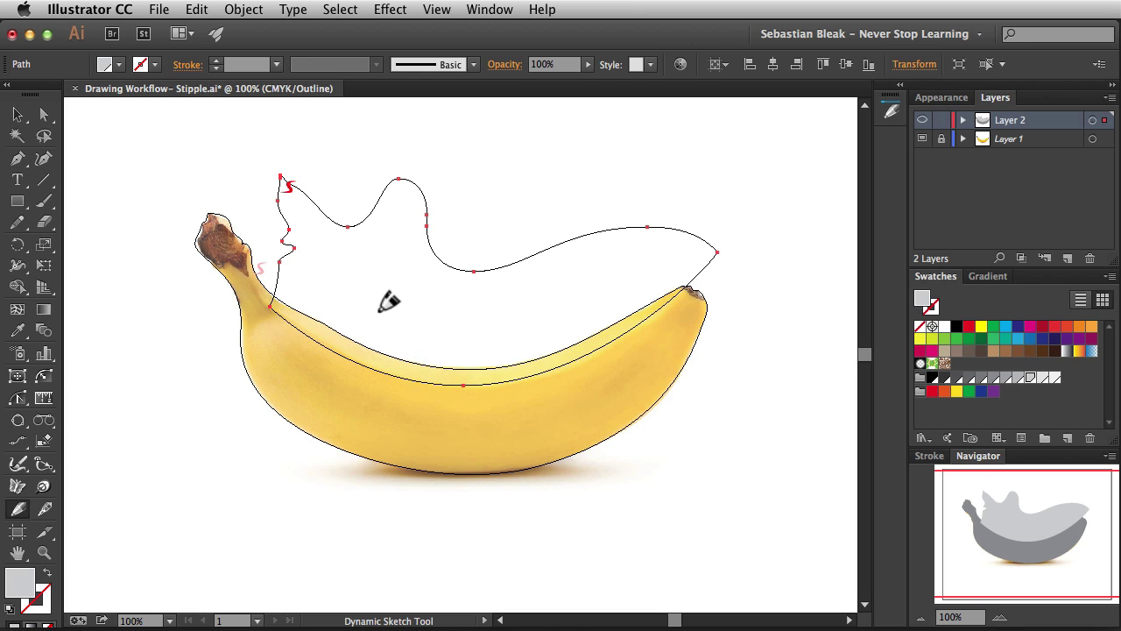
# Step: Select both shapes and remove the part of the highlight outside the banana outline with Shape Builder
pyautogui.press('super')
pyautogui.moveTo(382, 295); pyautogui.dragTo(317, 387)
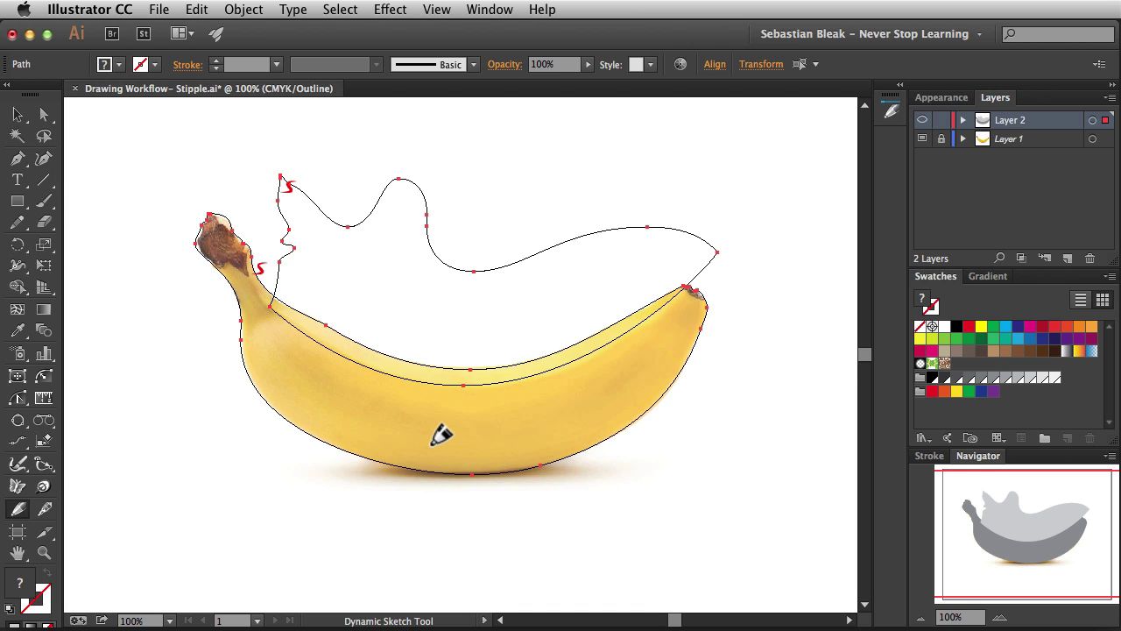
pyautogui.hotkey('shift', 'm')
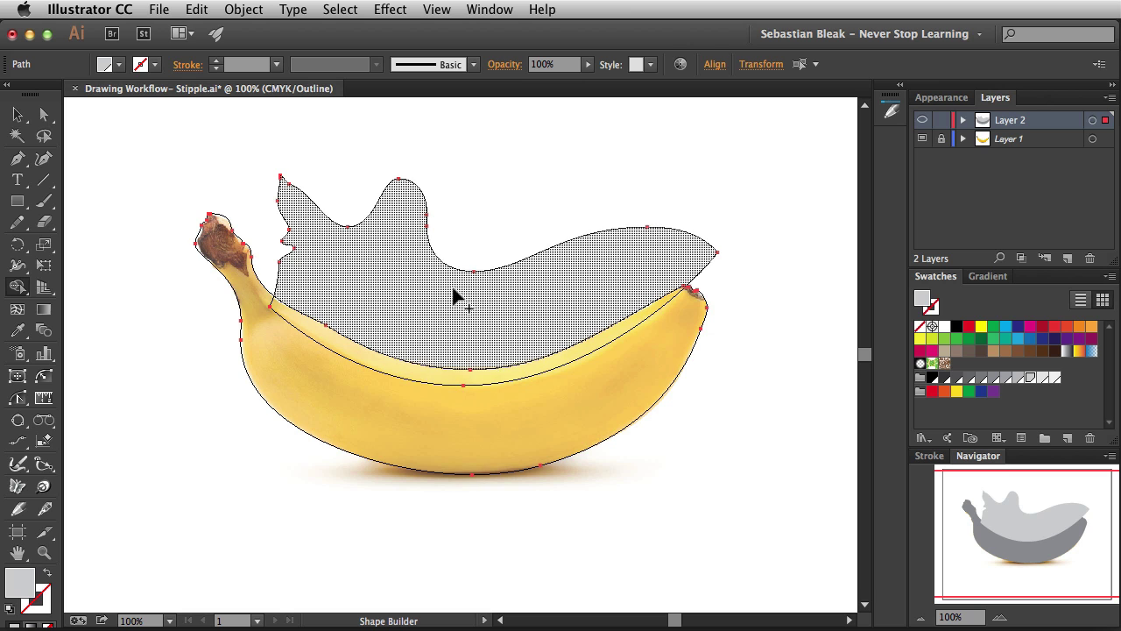
pyautogui.click(438, 329)
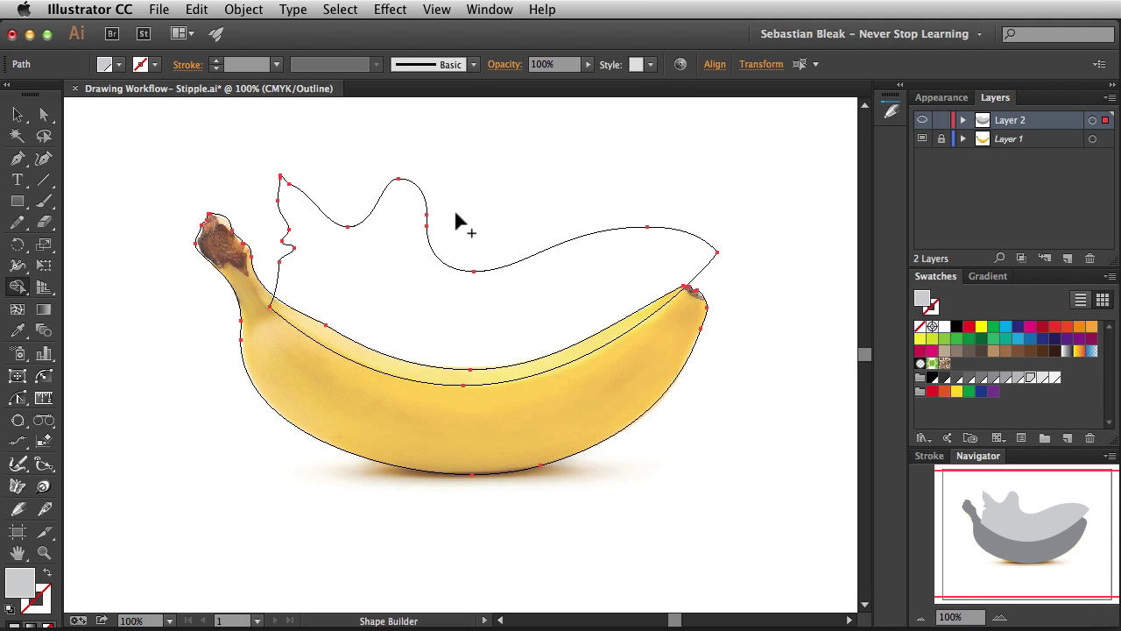
pyautogui.press('alt')
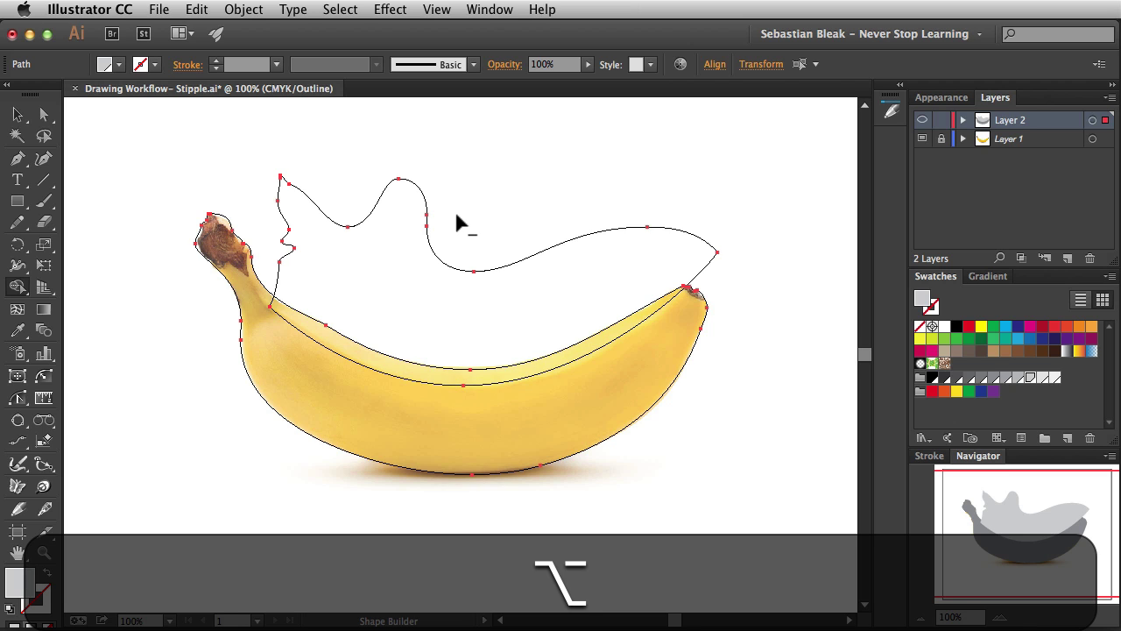
pyautogui.moveTo(456, 214)
pyautogui.mouseDown()
pyautogui.moveTo(407, 296)
pyautogui.moveTo(421, 295)
pyautogui.mouseUp()
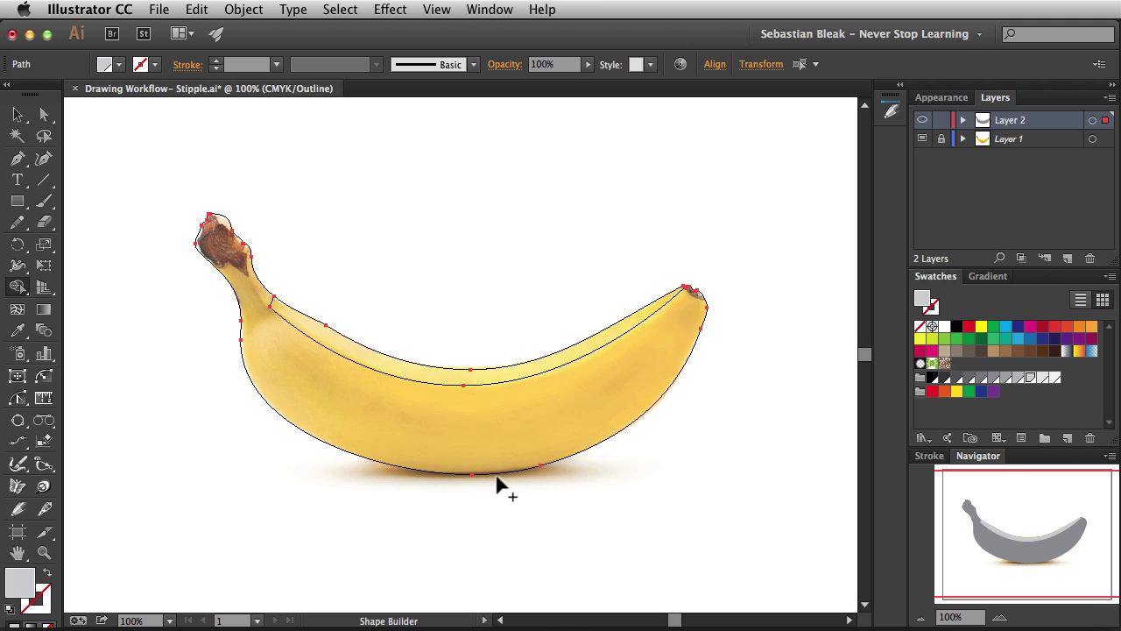
# Step: Preview the fills, pull the highlight and banana body apart to inspect them, then undo both moves and return to Outline view
pyautogui.press('super')
pyautogui.press('super+y')
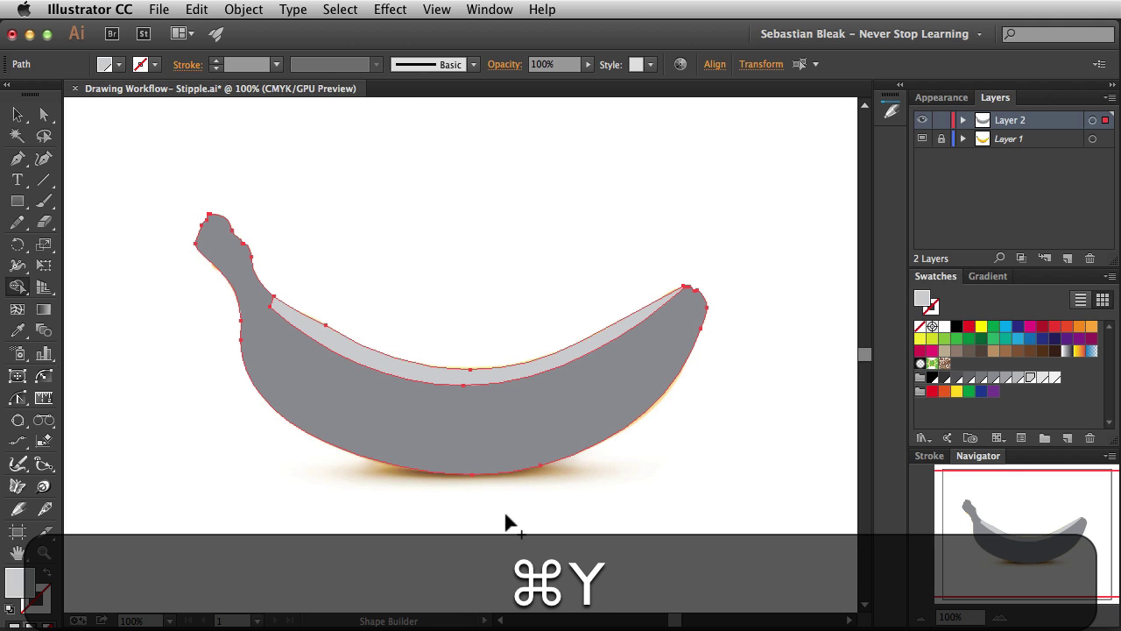
pyautogui.press('v')
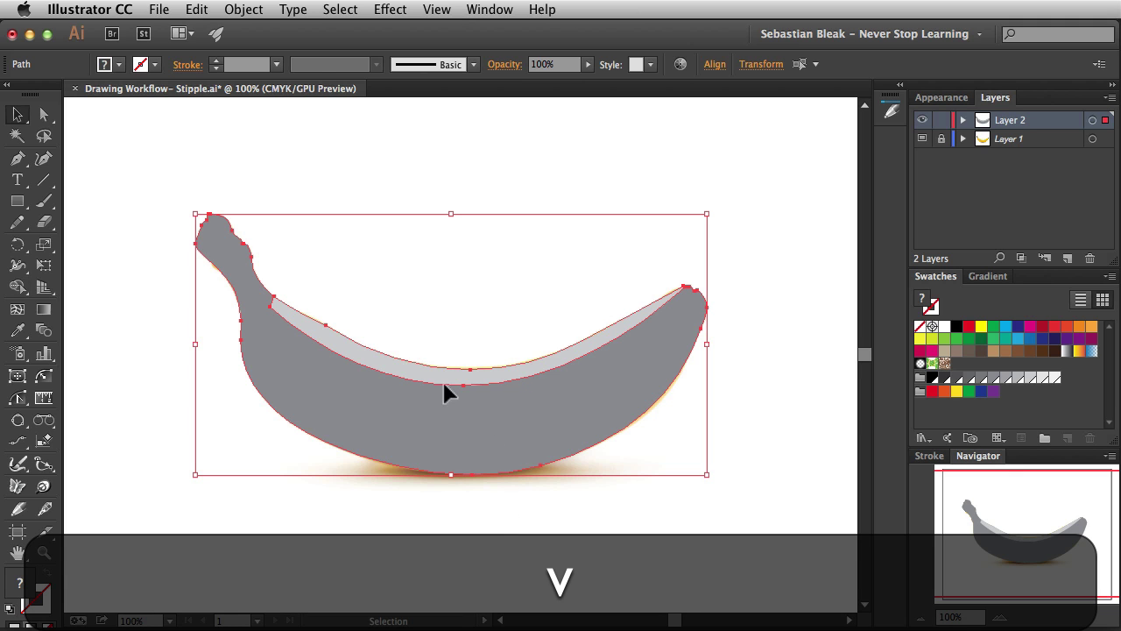
pyautogui.click(425, 330)
pyautogui.moveTo(408, 367); pyautogui.dragTo(436, 282)
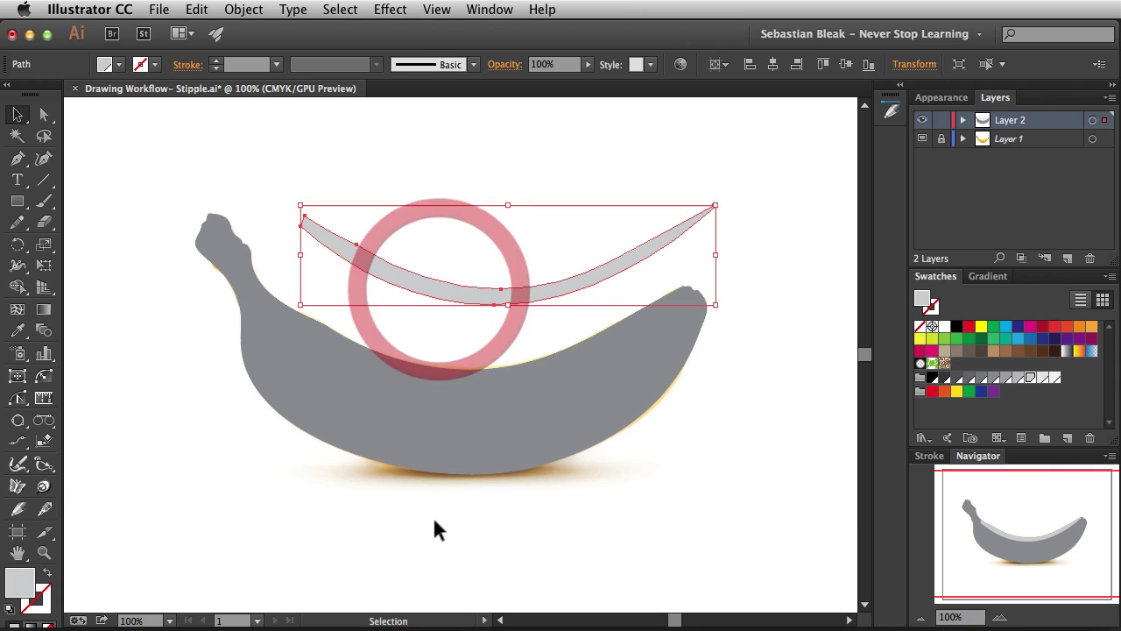
pyautogui.moveTo(403, 436); pyautogui.dragTo(377, 491)
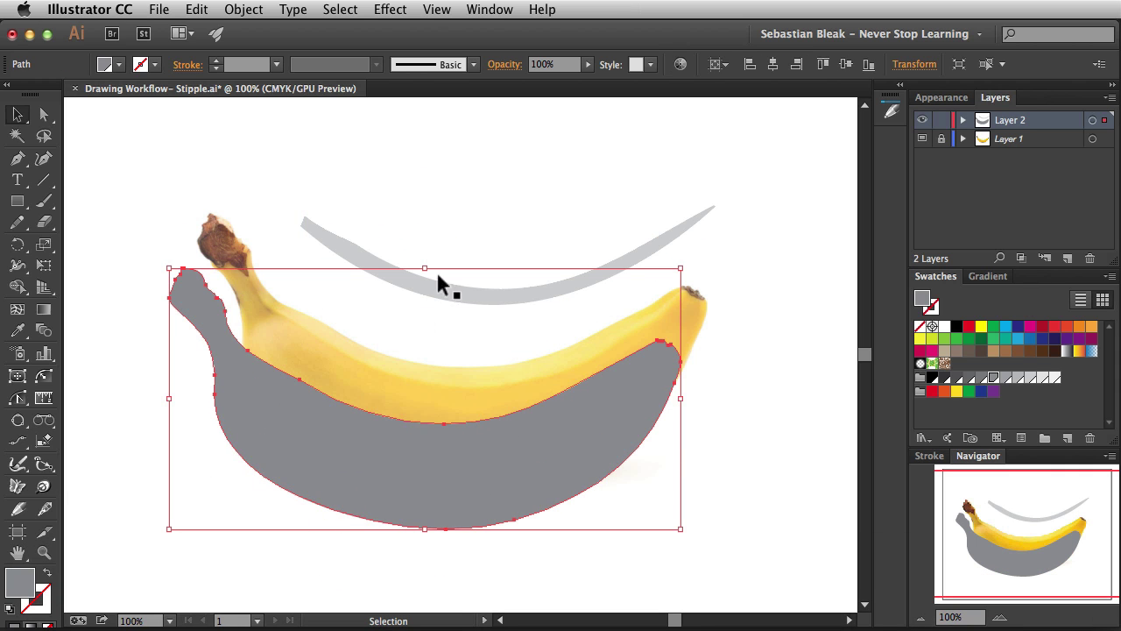
pyautogui.press('super+z')
pyautogui.press('super+z')
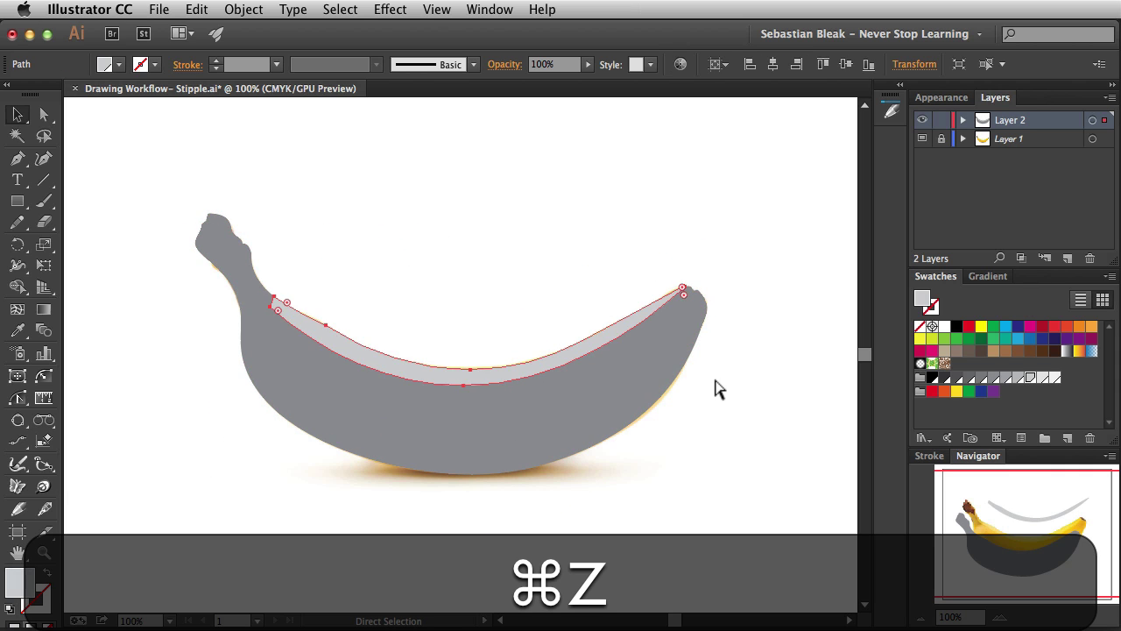
pyautogui.press('super+y')
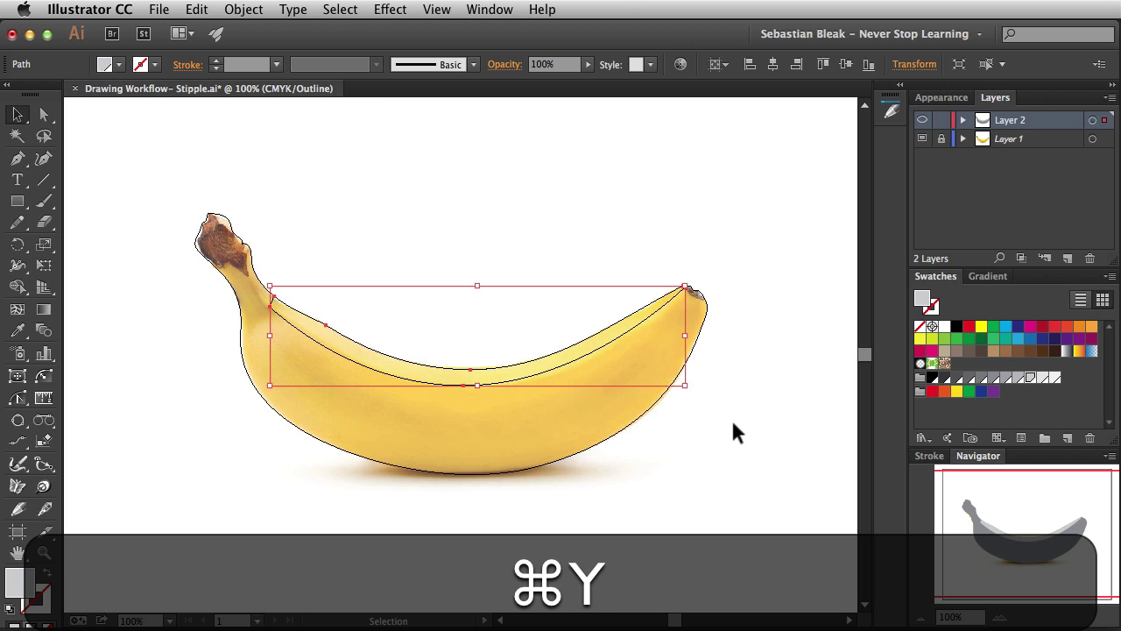
# Step: Set a slightly darker gray fill and sketch a closed shading shape over the banana's lower stem-side half, overshooting its outer edge
pyautogui.click(732, 424)
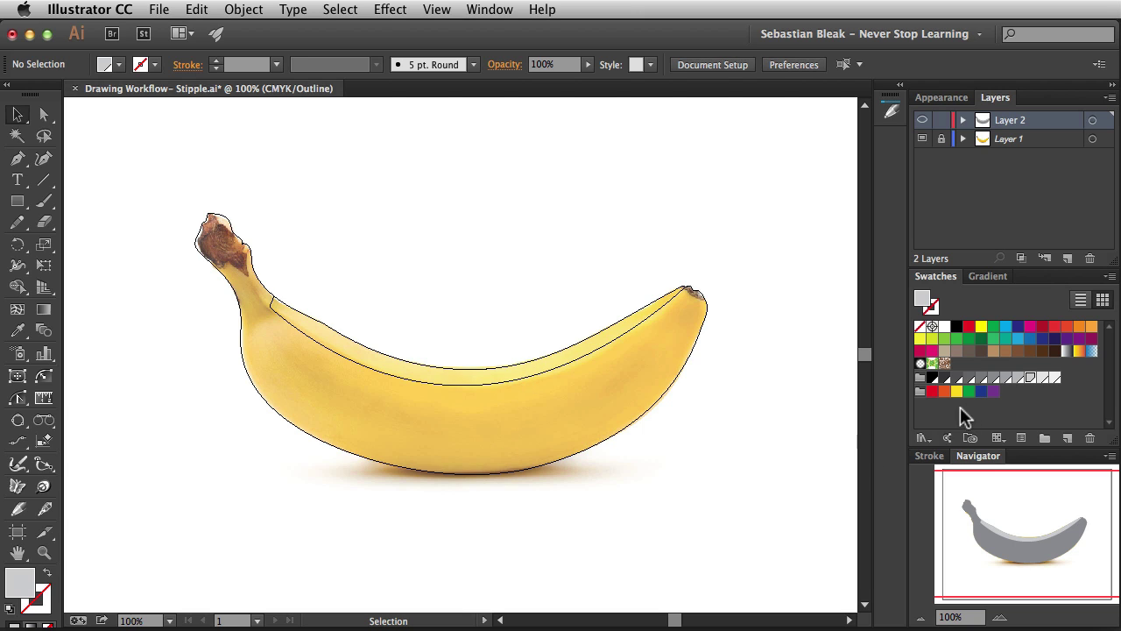
pyautogui.click(1014, 379)
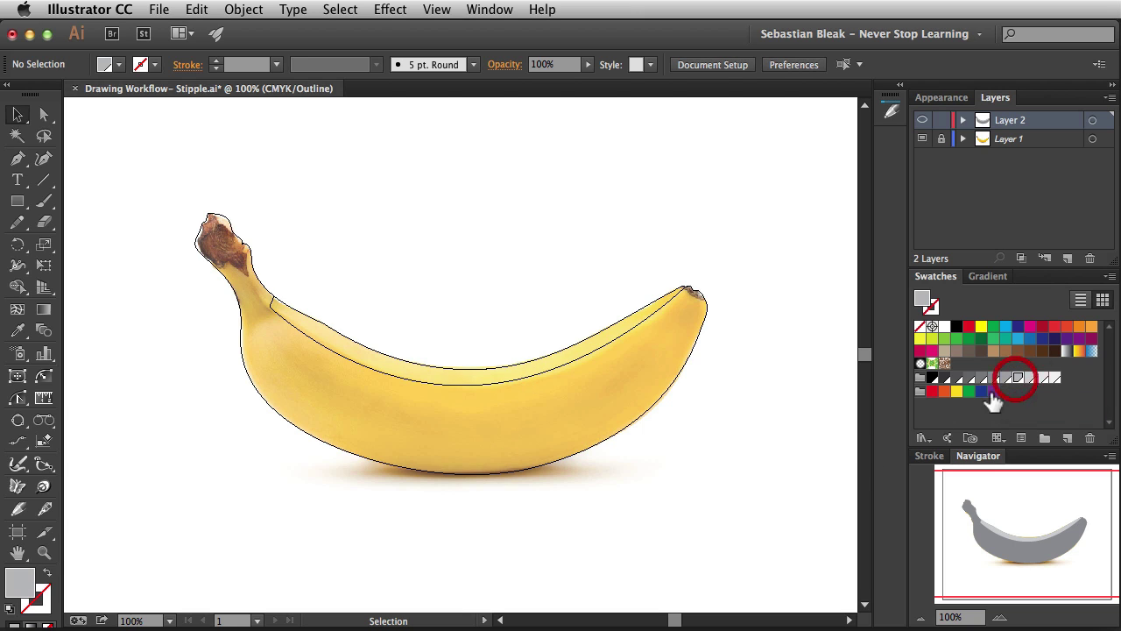
pyautogui.click(20, 508)
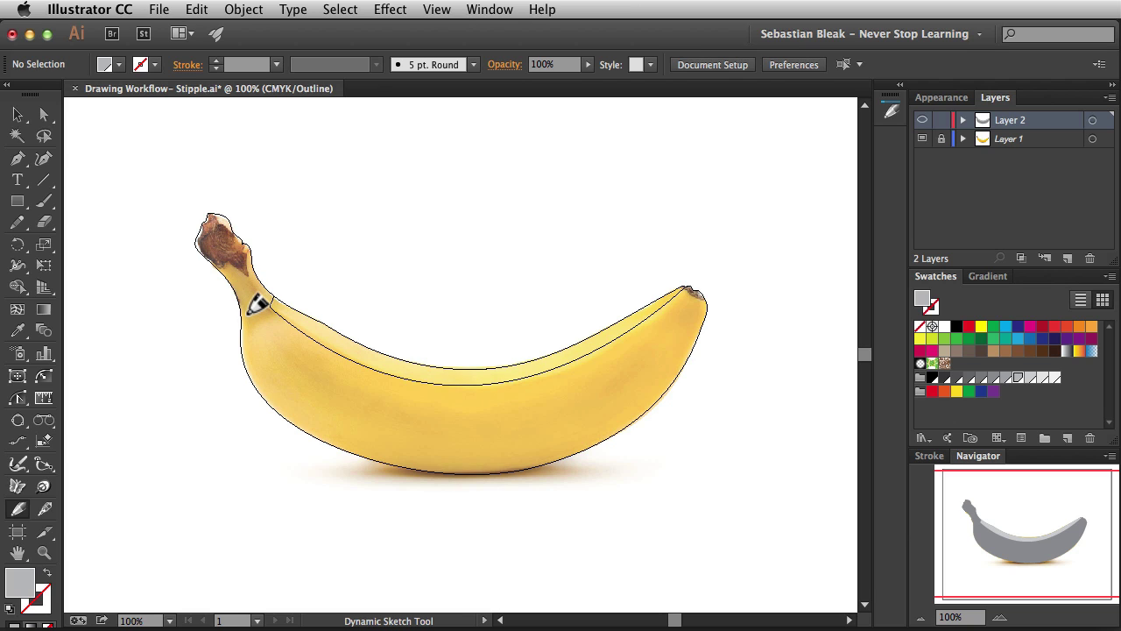
pyautogui.moveTo(249, 312)
pyautogui.mouseDown()
pyautogui.moveTo(335, 366)
pyautogui.moveTo(274, 338)
pyautogui.moveTo(303, 388)
pyautogui.moveTo(412, 427)
pyautogui.moveTo(382, 424)
pyautogui.moveTo(425, 446)
pyautogui.moveTo(382, 442)
pyautogui.moveTo(426, 491)
pyautogui.moveTo(291, 453)
pyautogui.moveTo(226, 394)
pyautogui.moveTo(203, 352)
pyautogui.moveTo(210, 324)
pyautogui.moveTo(243, 312)
pyautogui.mouseUp()
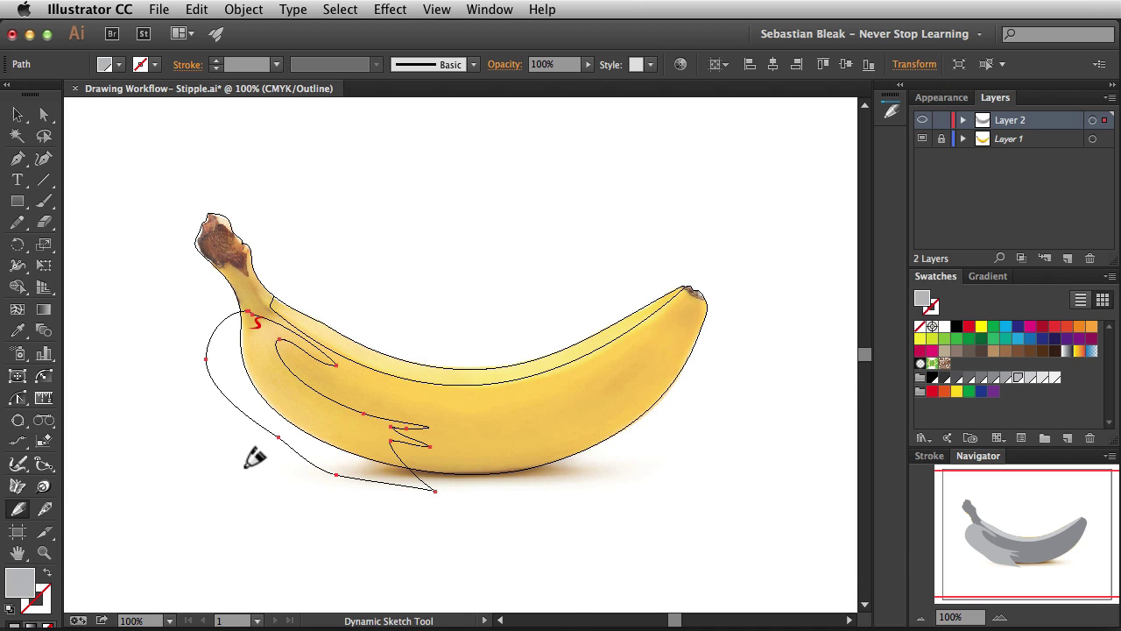
# Step: Select all the shapes and remove the shading area outside the banana's outer edge with Shape Builder
pyautogui.moveTo(218, 466); pyautogui.dragTo(351, 362)
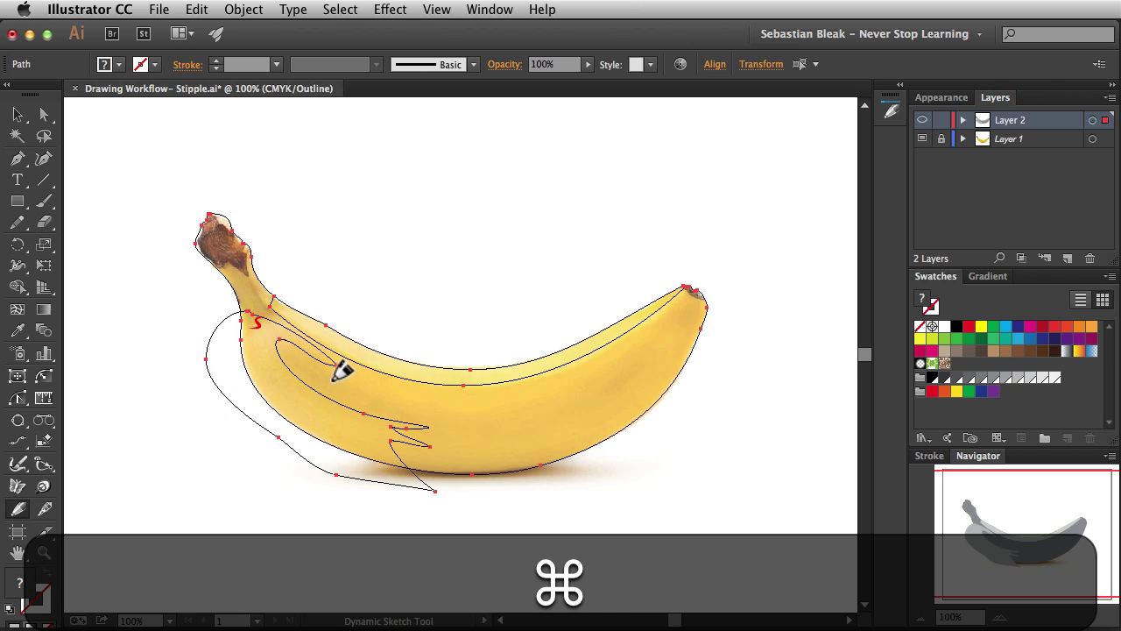
pyautogui.hotkey('shift', 'm')
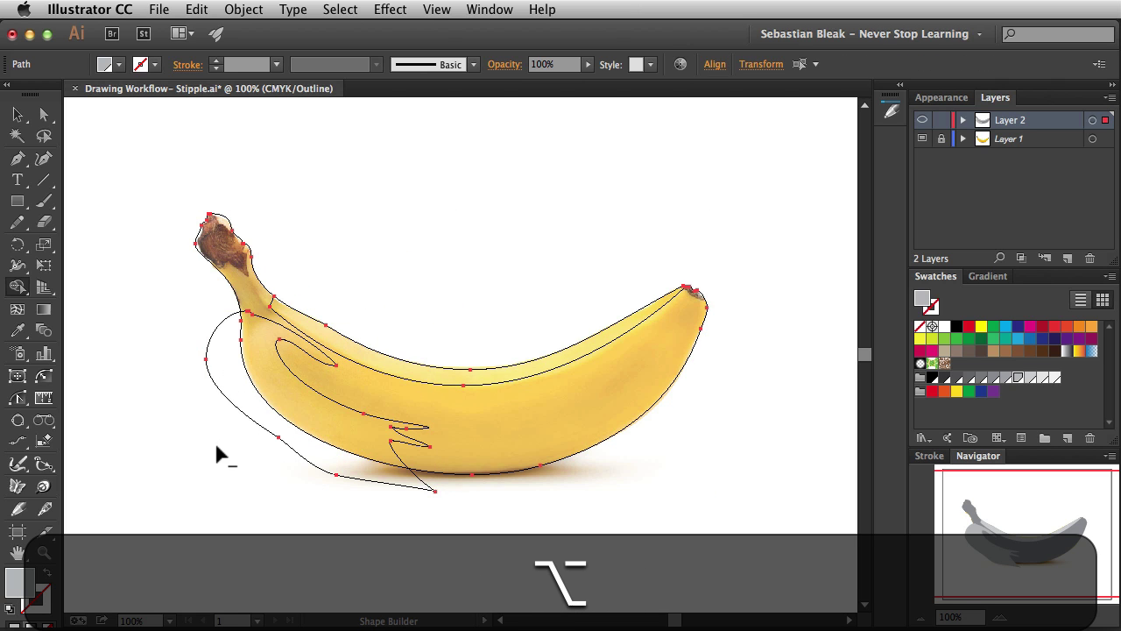
pyautogui.keyDown('alt'); pyautogui.click(257, 426); pyautogui.keyUp('alt')
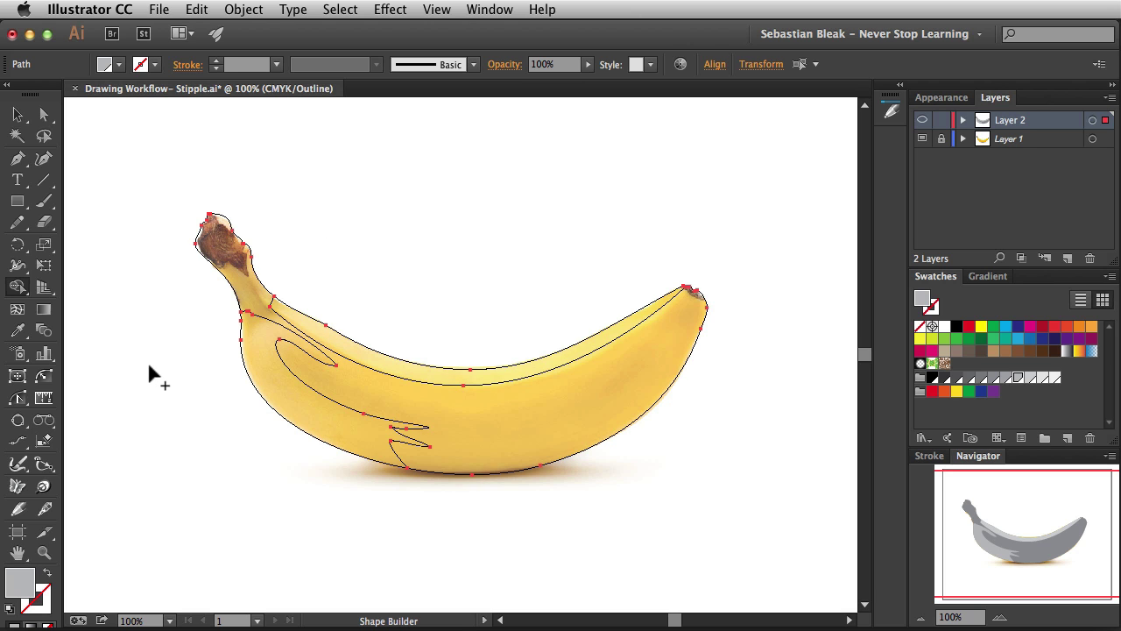
# Step: Deselect everything, set a dark gray fill, and sketch a closed shading shape over the stem's neck and upper body, overshooting the outline
pyautogui.press('space')
pyautogui.moveTo(184, 285); pyautogui.dragTo(322, 337)
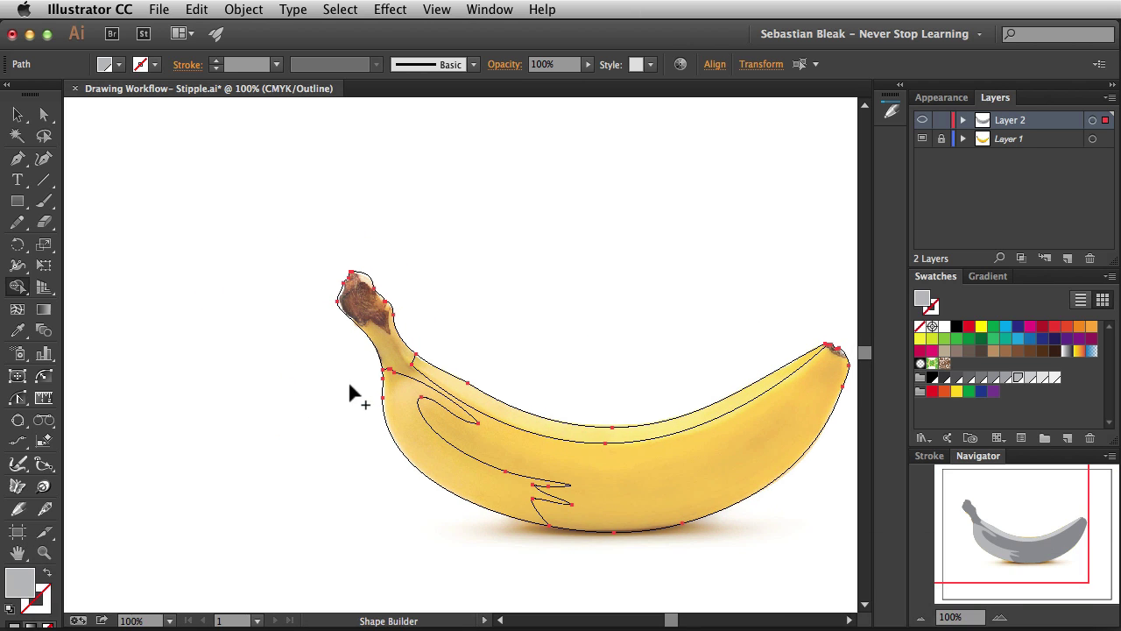
pyautogui.press('super+space')
pyautogui.moveTo(340, 393); pyautogui.dragTo(556, 227)
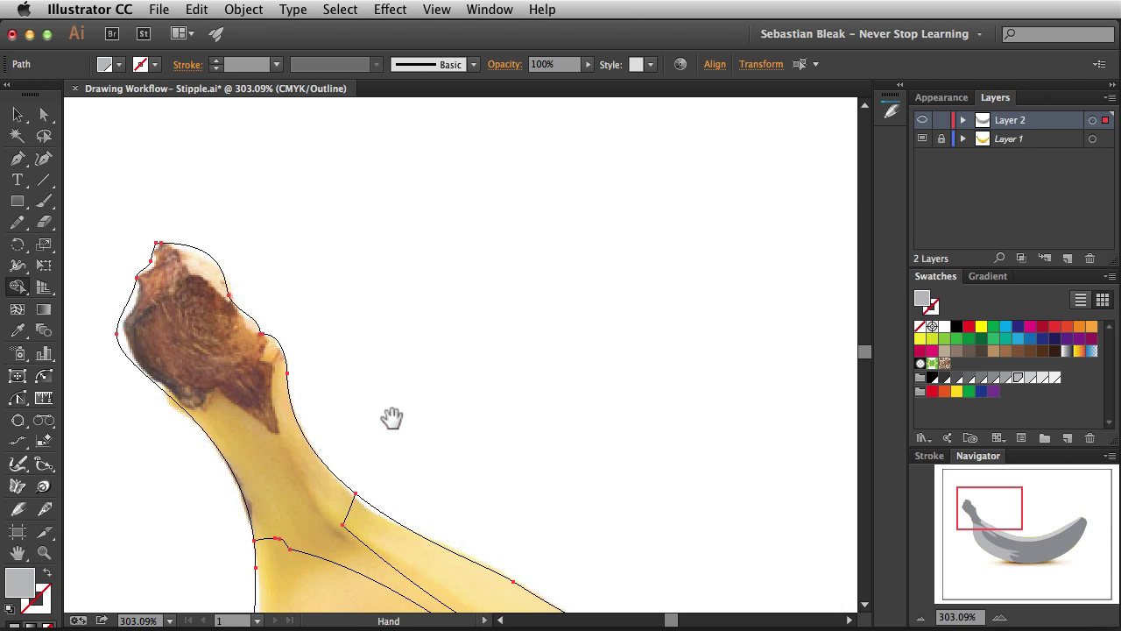
pyautogui.moveTo(388, 418); pyautogui.dragTo(493, 265)
pyautogui.press('super+minus')
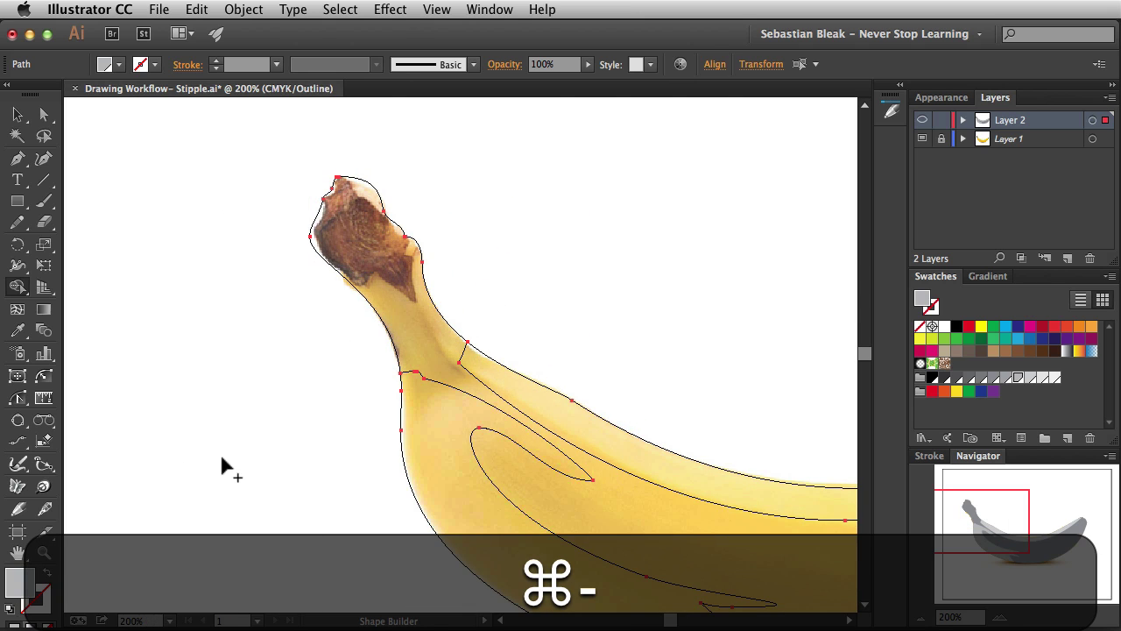
pyautogui.click(18, 508)
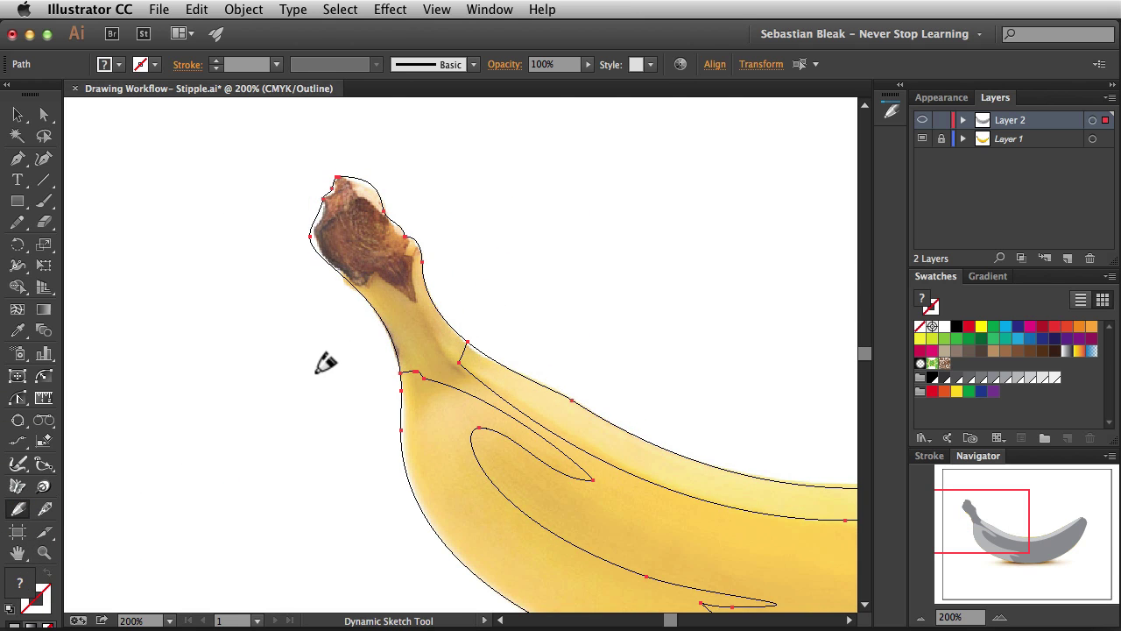
pyautogui.press('shift+super+a')
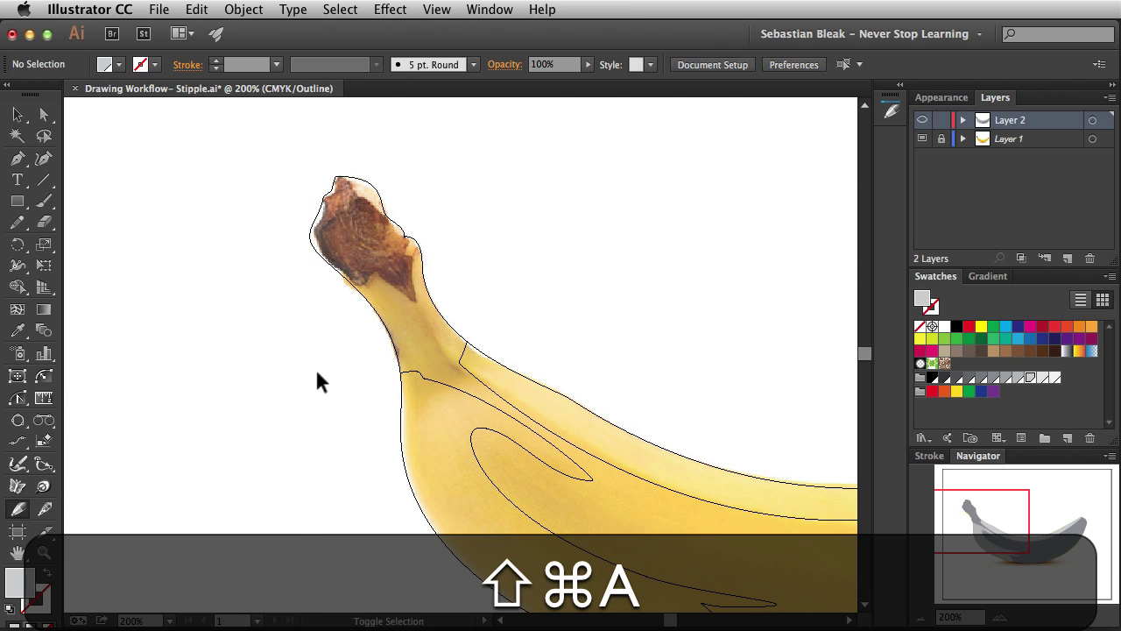
pyautogui.moveTo(370, 420); pyautogui.dragTo(339, 393)
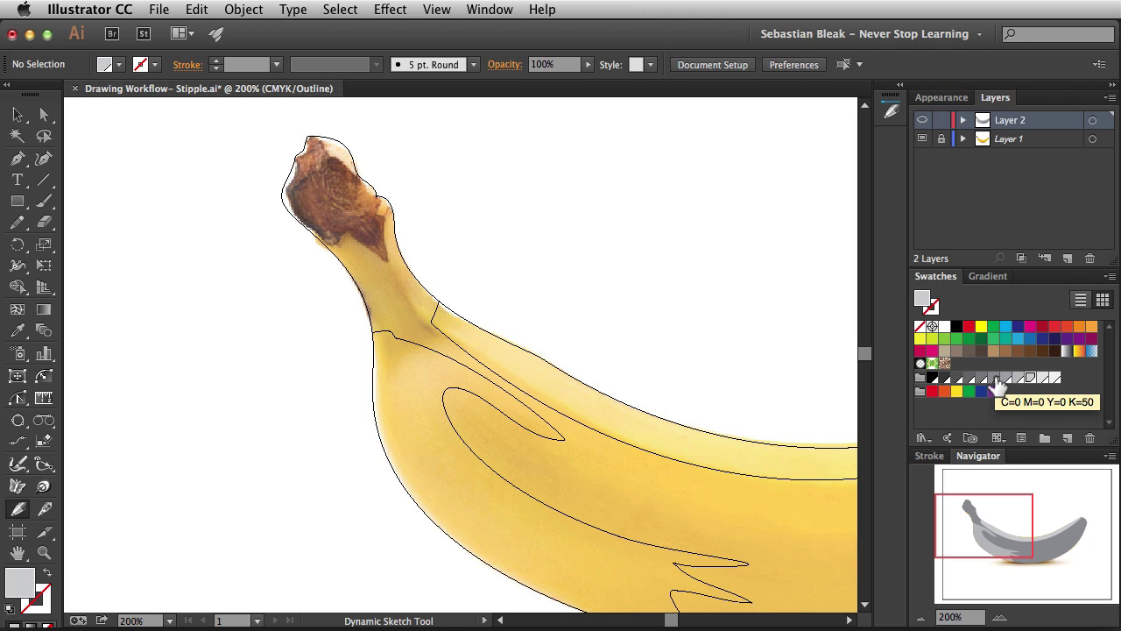
pyautogui.click(969, 380)
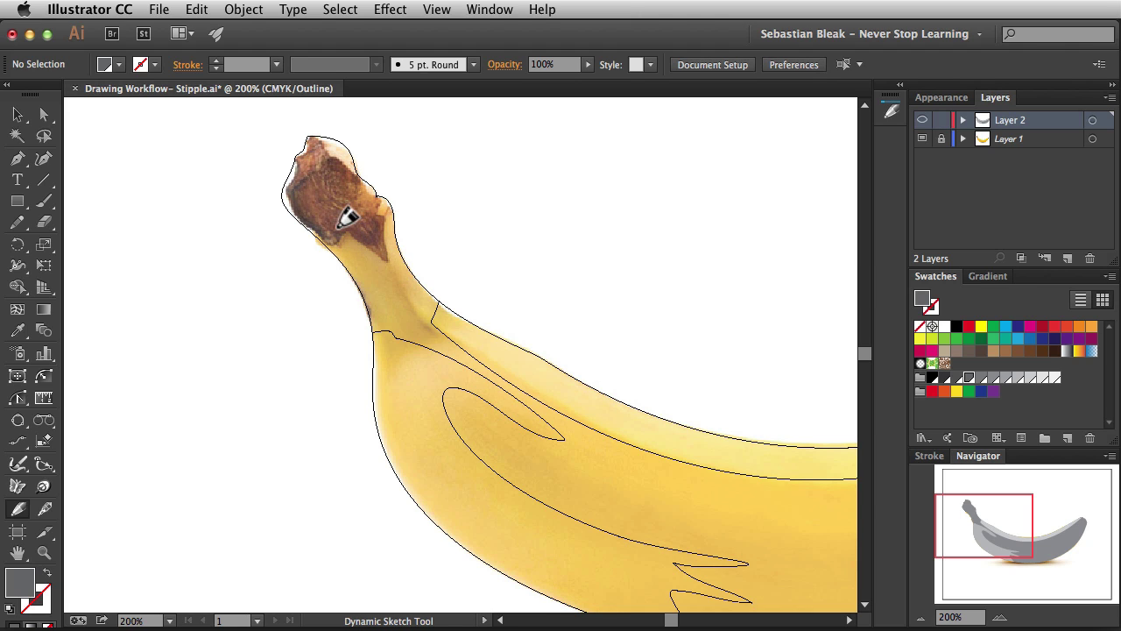
pyautogui.moveTo(327, 209)
pyautogui.mouseDown()
pyautogui.moveTo(352, 187)
pyautogui.moveTo(396, 188)
pyautogui.moveTo(453, 250)
pyautogui.moveTo(492, 321)
pyautogui.moveTo(452, 327)
pyautogui.moveTo(463, 354)
pyautogui.moveTo(421, 353)
pyautogui.moveTo(401, 378)
pyautogui.moveTo(392, 418)
pyautogui.moveTo(430, 536)
pyautogui.moveTo(383, 538)
pyautogui.moveTo(318, 383)
pyautogui.moveTo(275, 351)
pyautogui.moveTo(265, 282)
pyautogui.mouseUp()
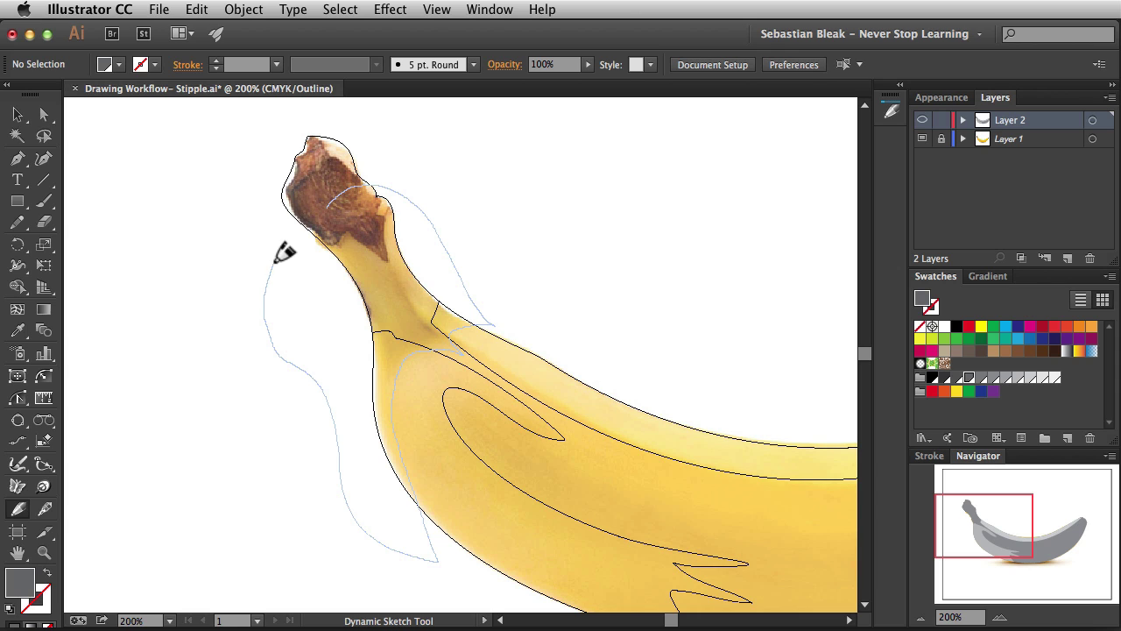
pyautogui.moveTo(298, 232)
pyautogui.mouseDown()
pyautogui.moveTo(333, 201)
pyautogui.moveTo(331, 210)
pyautogui.mouseUp()
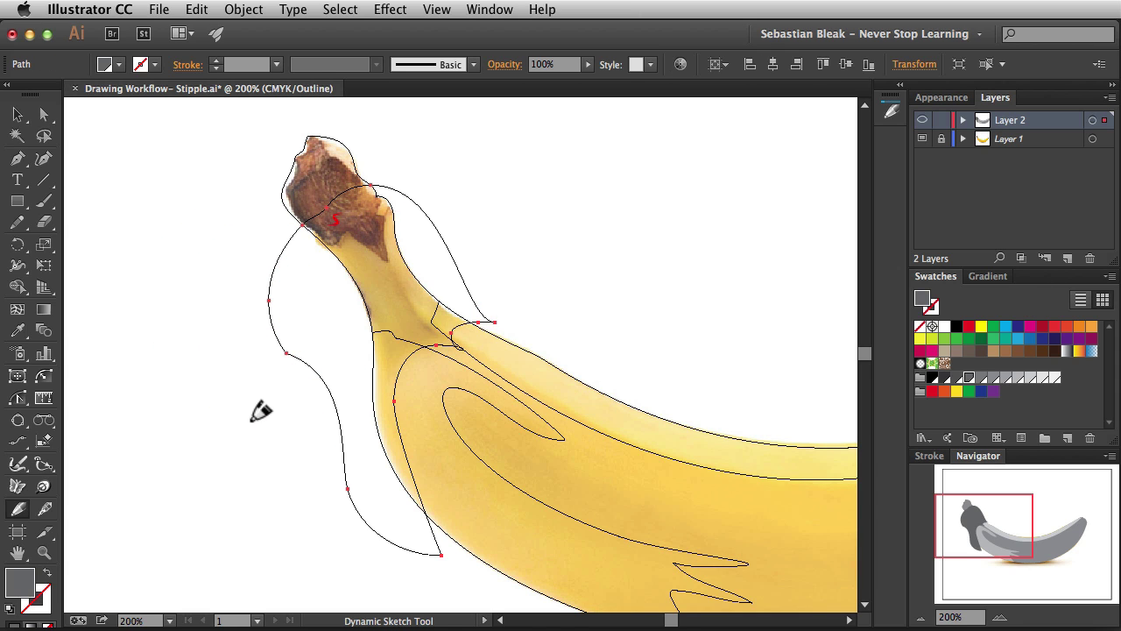
# Step: Select the banana shapes, remove the stem shading outside the outline on both sides with Shape Builder, and preview the fills
pyautogui.press('super')
pyautogui.moveTo(201, 238); pyautogui.dragTo(528, 464)
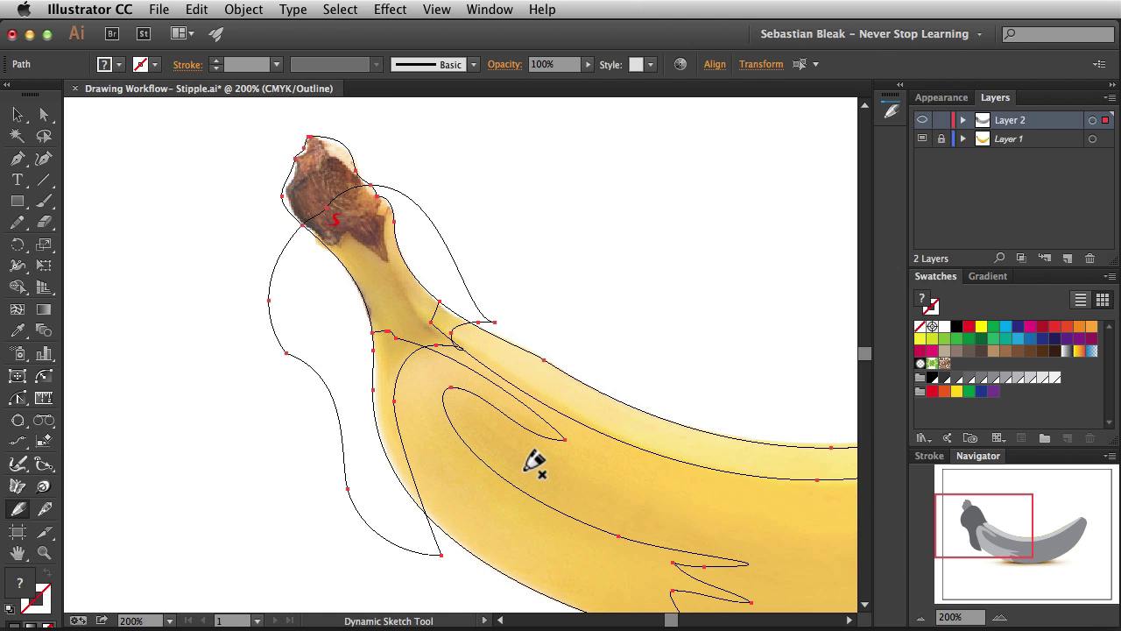
pyautogui.hotkey('shift', 'm')
pyautogui.press('alt')
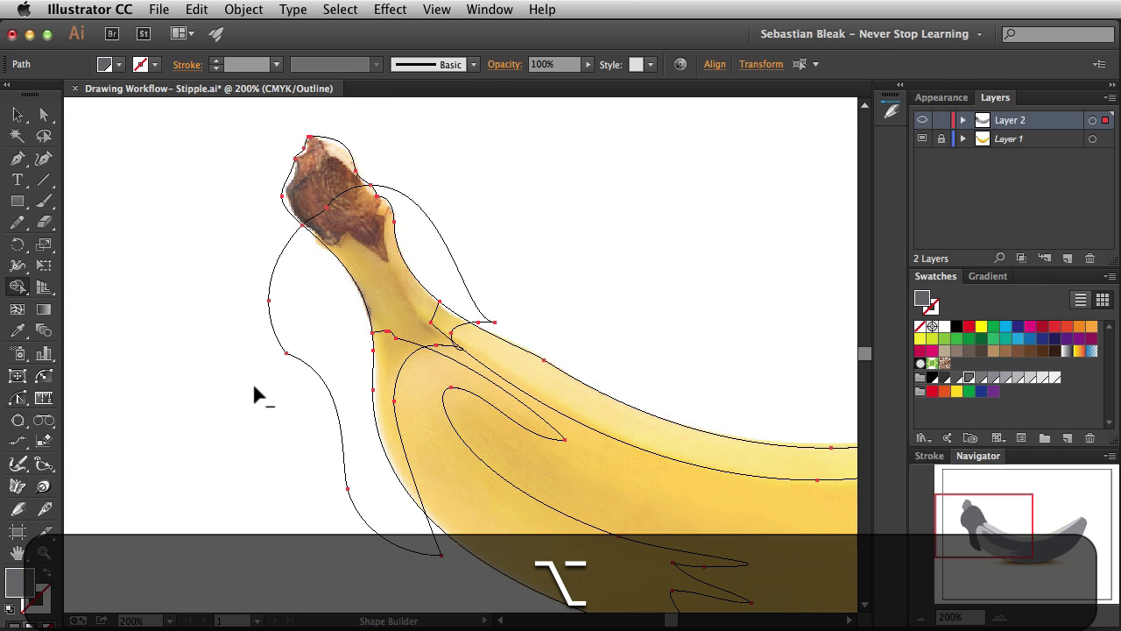
pyautogui.keyDown('alt'); pyautogui.click(313, 326); pyautogui.keyUp('alt')
pyautogui.keyDown('alt'); pyautogui.click(433, 246); pyautogui.keyUp('alt')
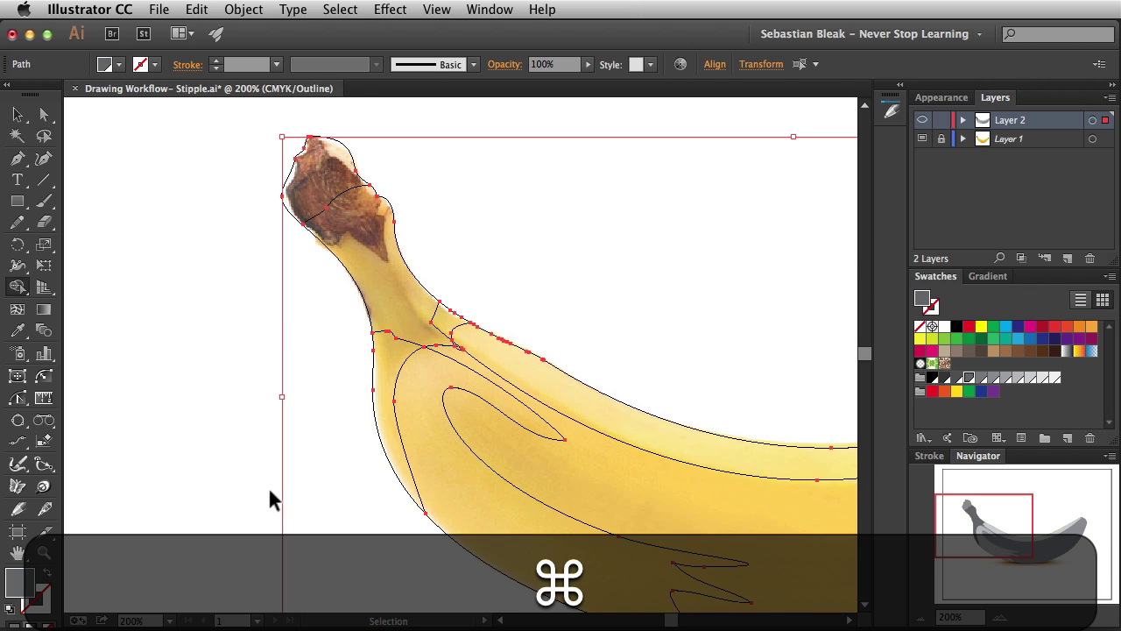
pyautogui.press('super+y')
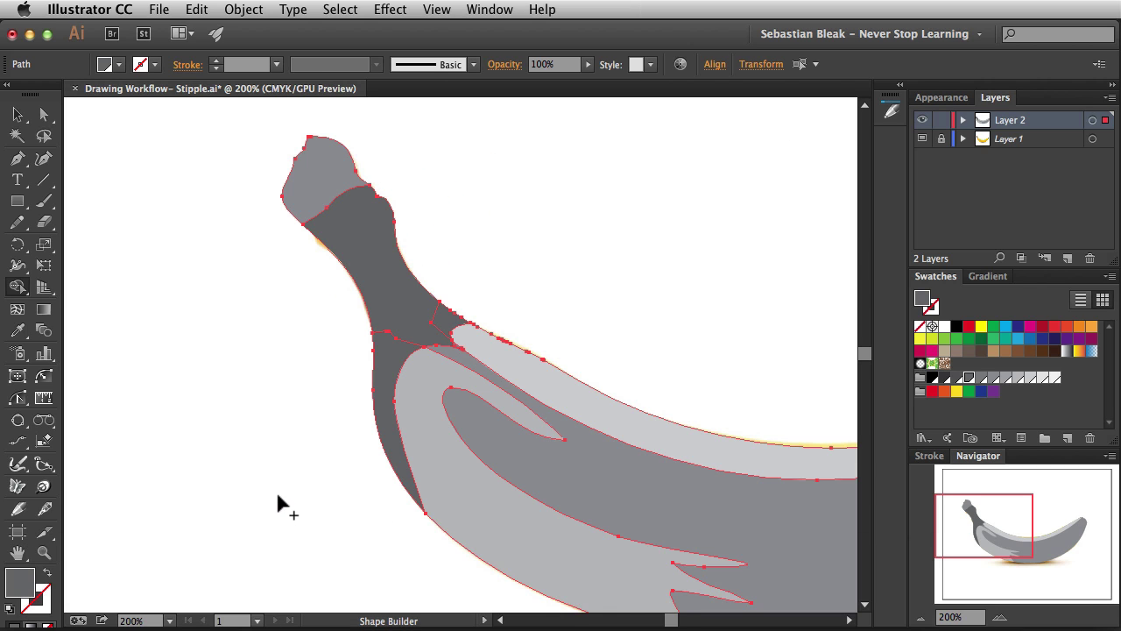
pyautogui.press('shift+super+a')
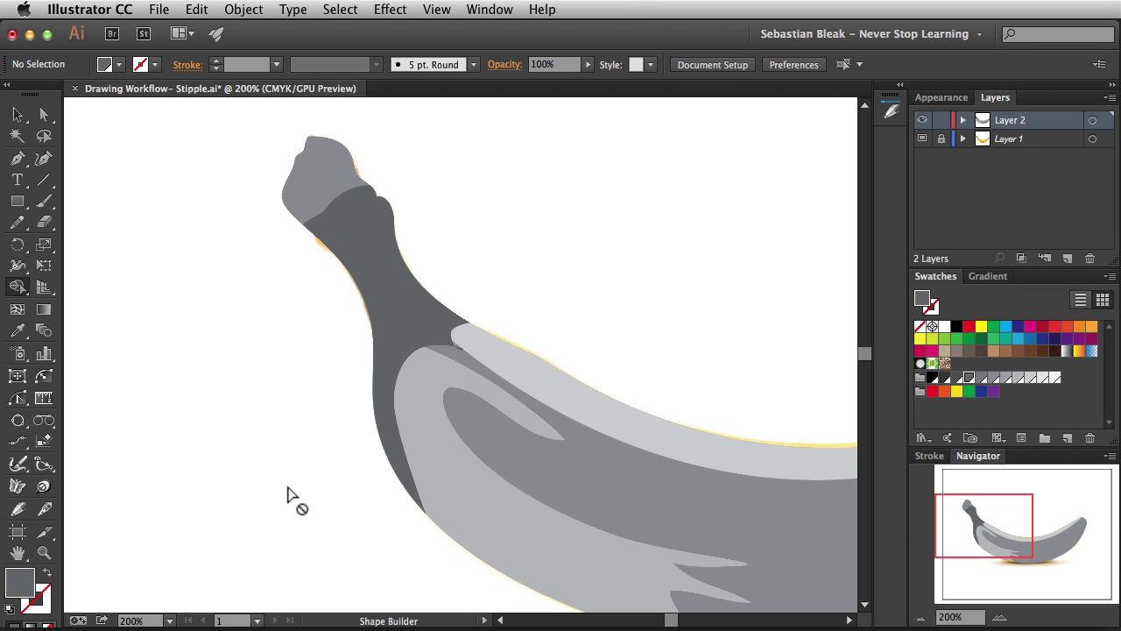
# Step: Delete the small leftover dark sliver where the stem shading meets the top highlight
pyautogui.press('super+space')
pyautogui.moveTo(420, 383); pyautogui.dragTo(563, 325)
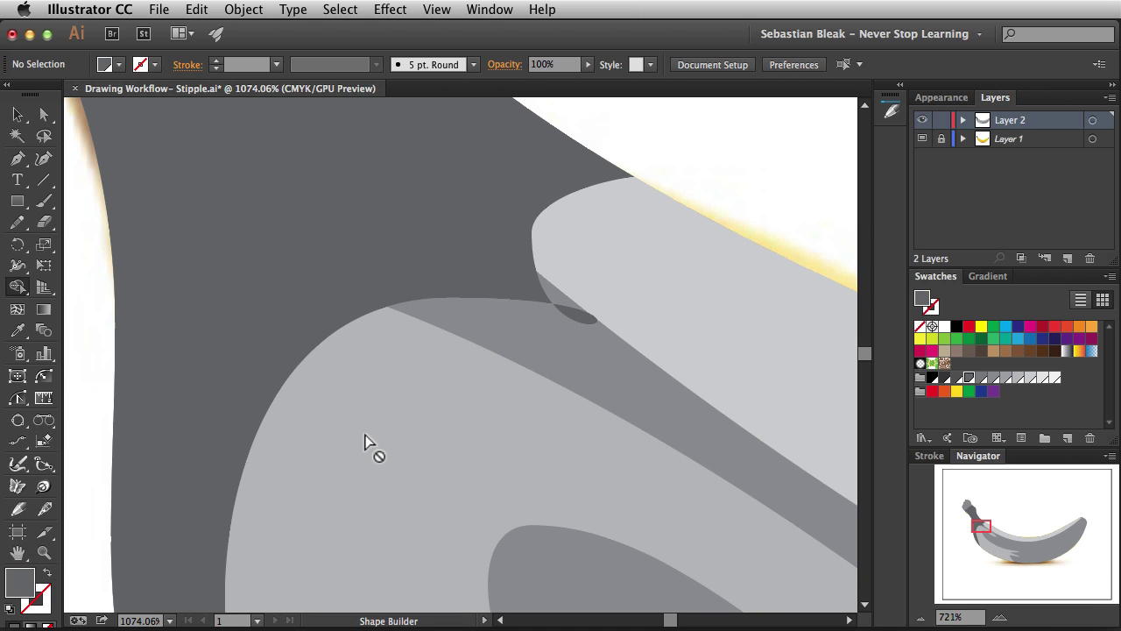
pyautogui.press('v')
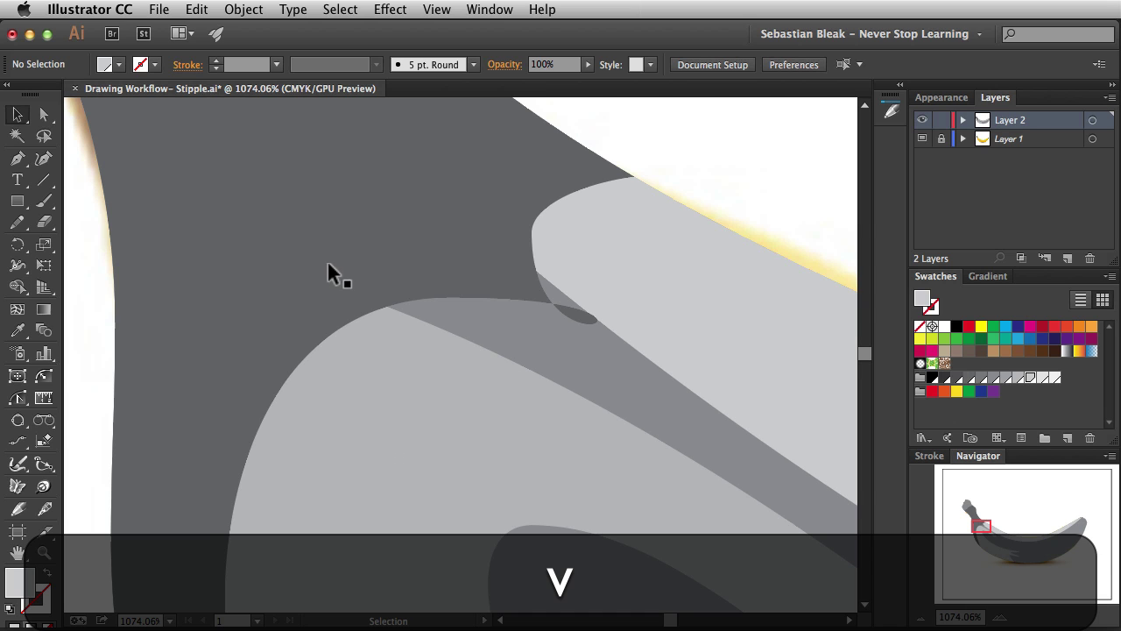
pyautogui.click(327, 272)
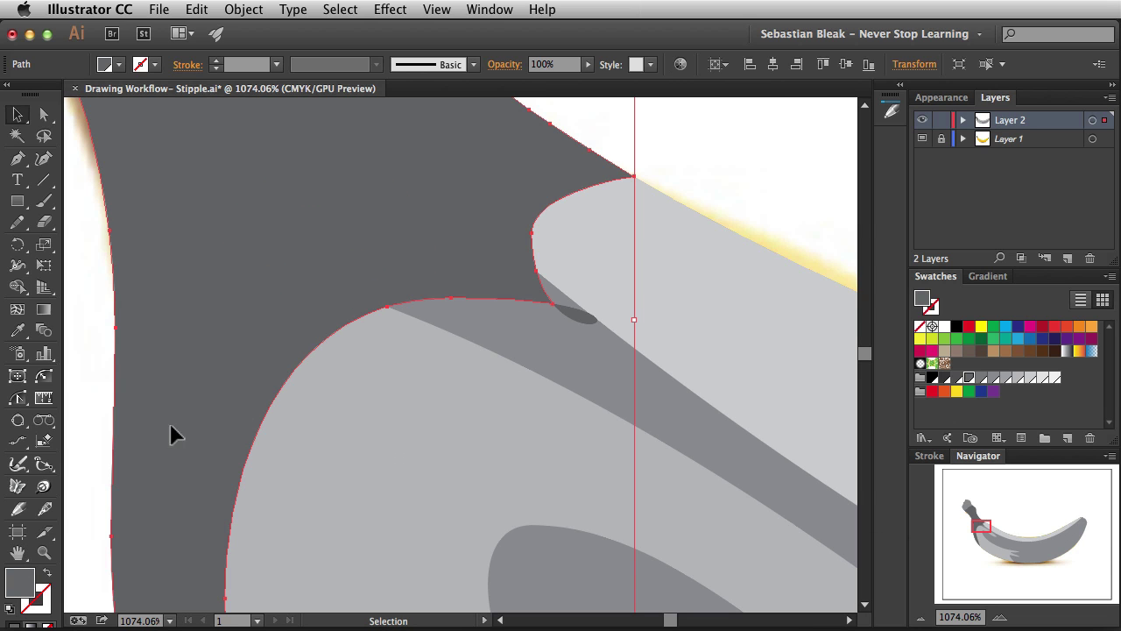
pyautogui.click(18, 509)
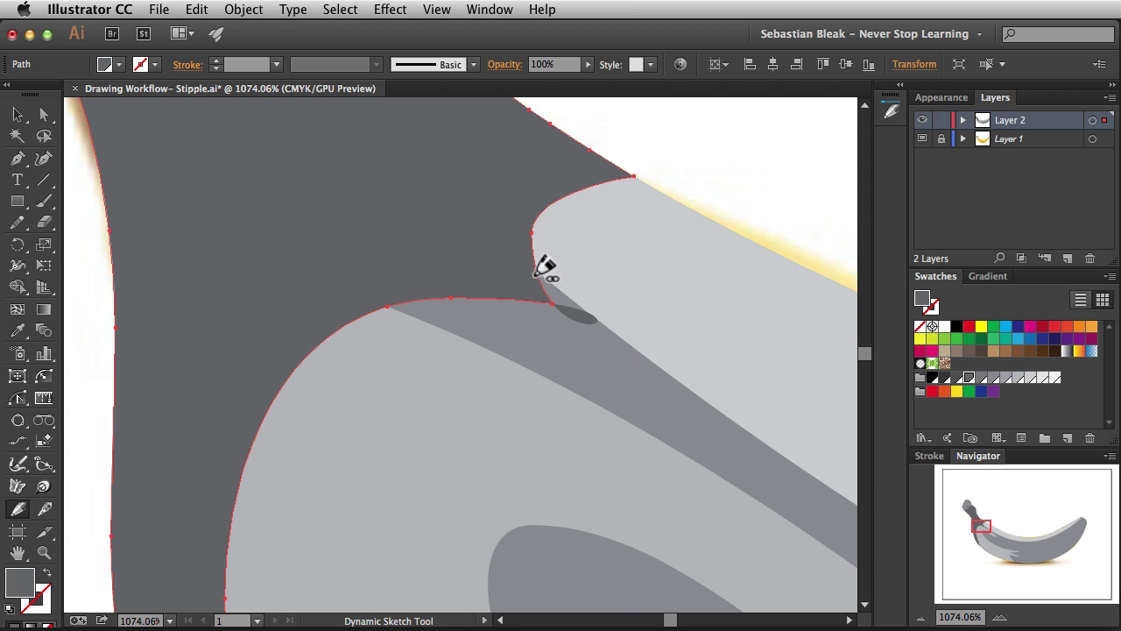
pyautogui.moveTo(544, 267); pyautogui.dragTo(580, 303)
pyautogui.press('a')
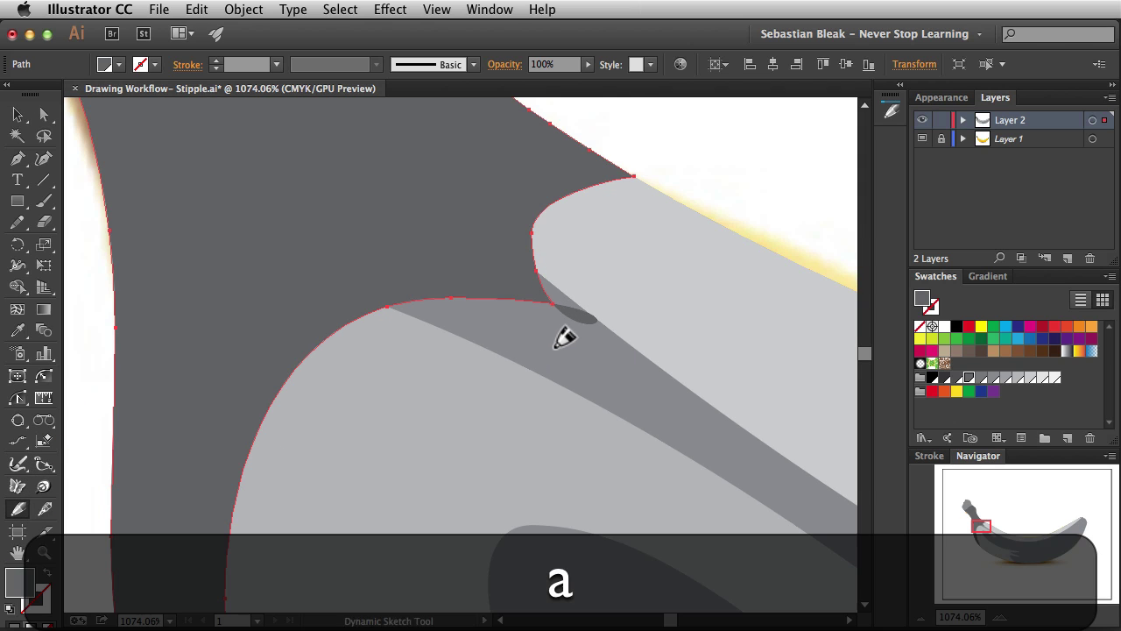
pyautogui.click(574, 315)
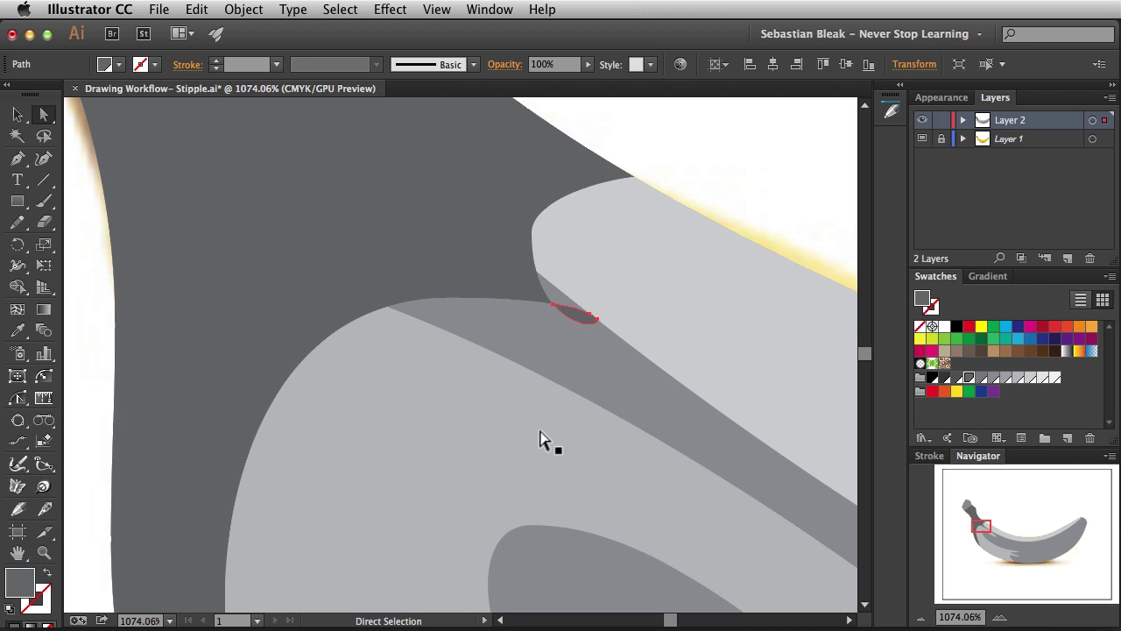
pyautogui.press('Delete')
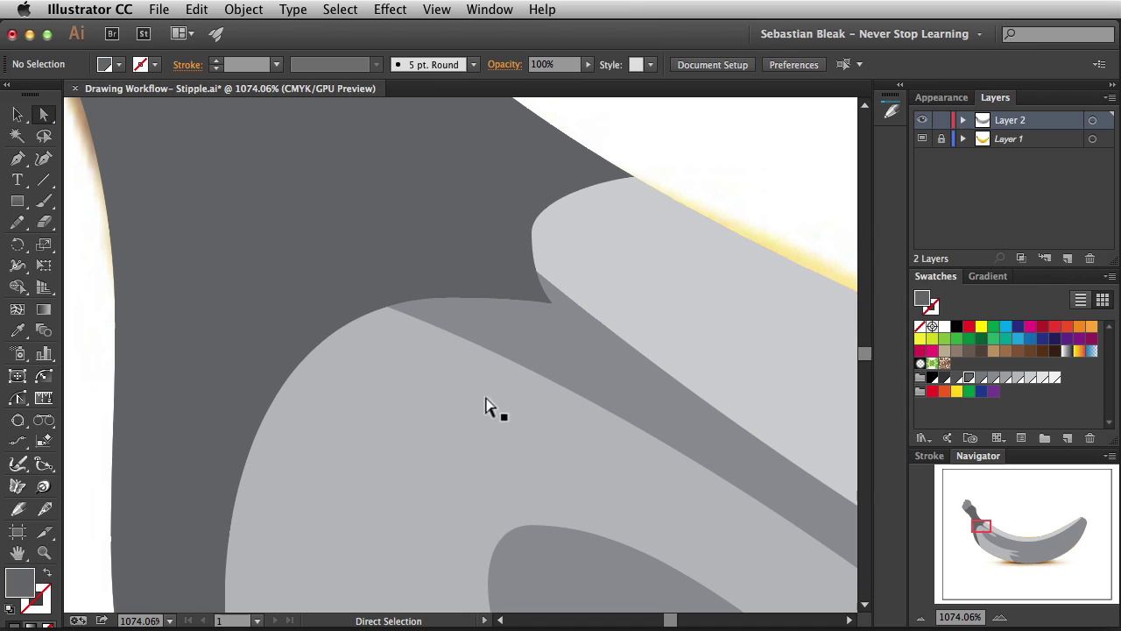
# Step: Return to Outline view, set a darker gray fill, and sketch a closed oval shadow overlapping the outer left side of the stem tip
pyautogui.press('super+1')
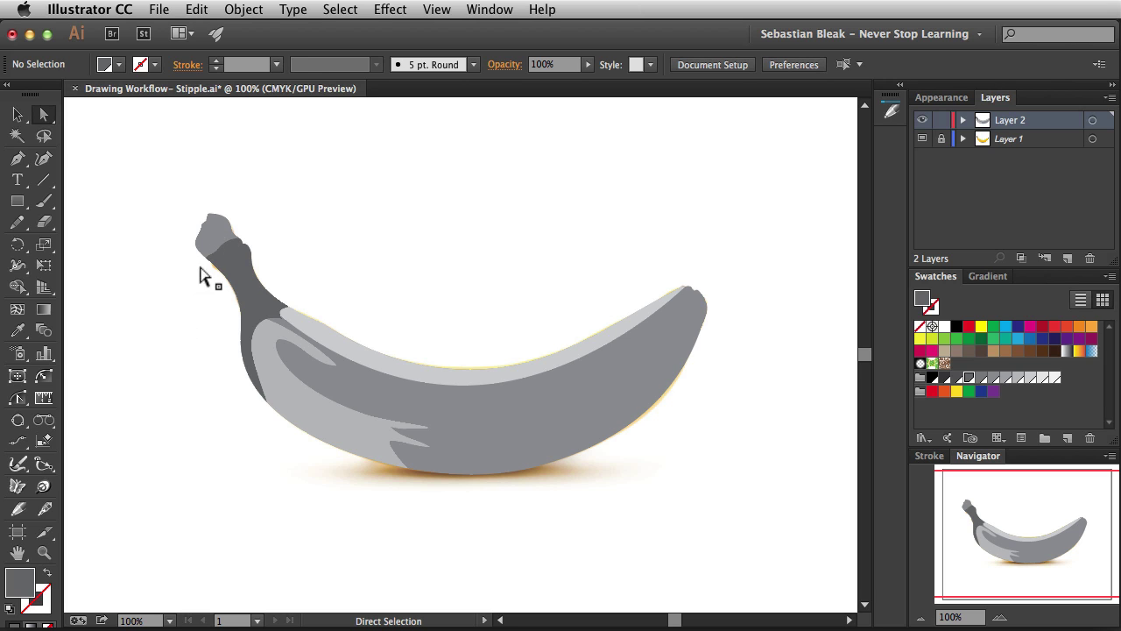
pyautogui.press('super+y')
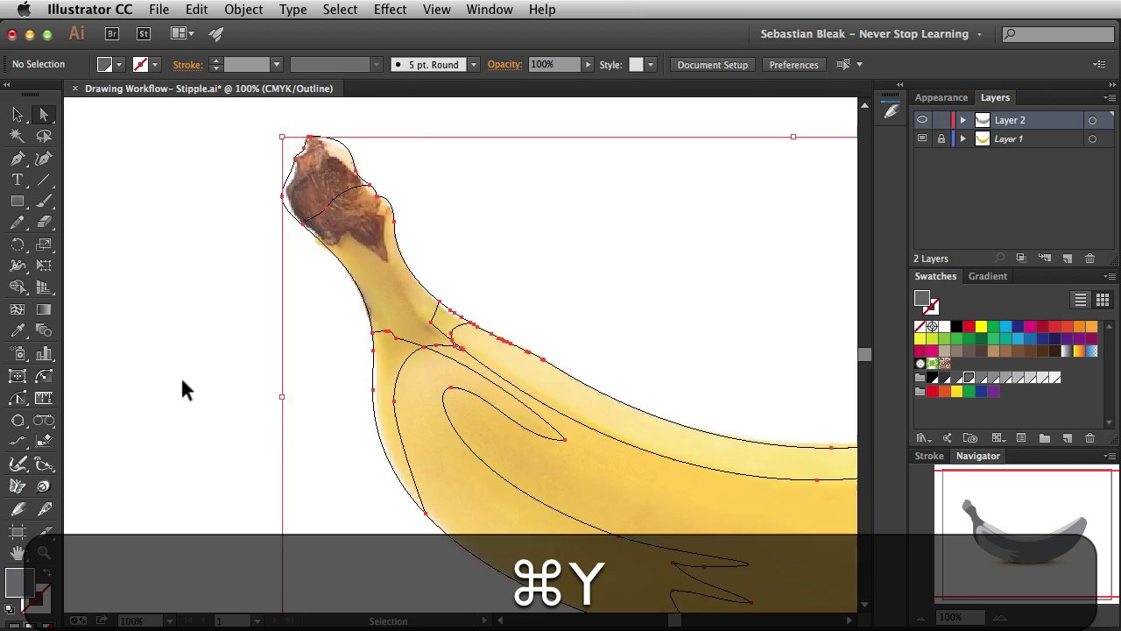
pyautogui.press('space')
pyautogui.press('super+space')
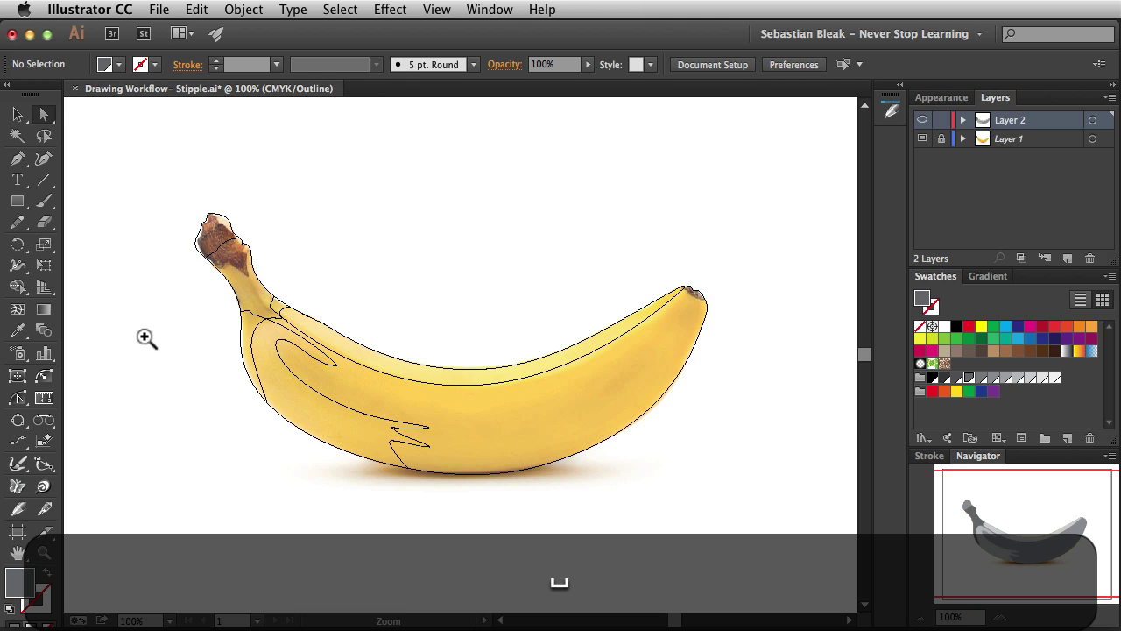
pyautogui.moveTo(135, 359); pyautogui.dragTo(361, 196)
pyautogui.moveTo(405, 329); pyautogui.dragTo(432, 386)
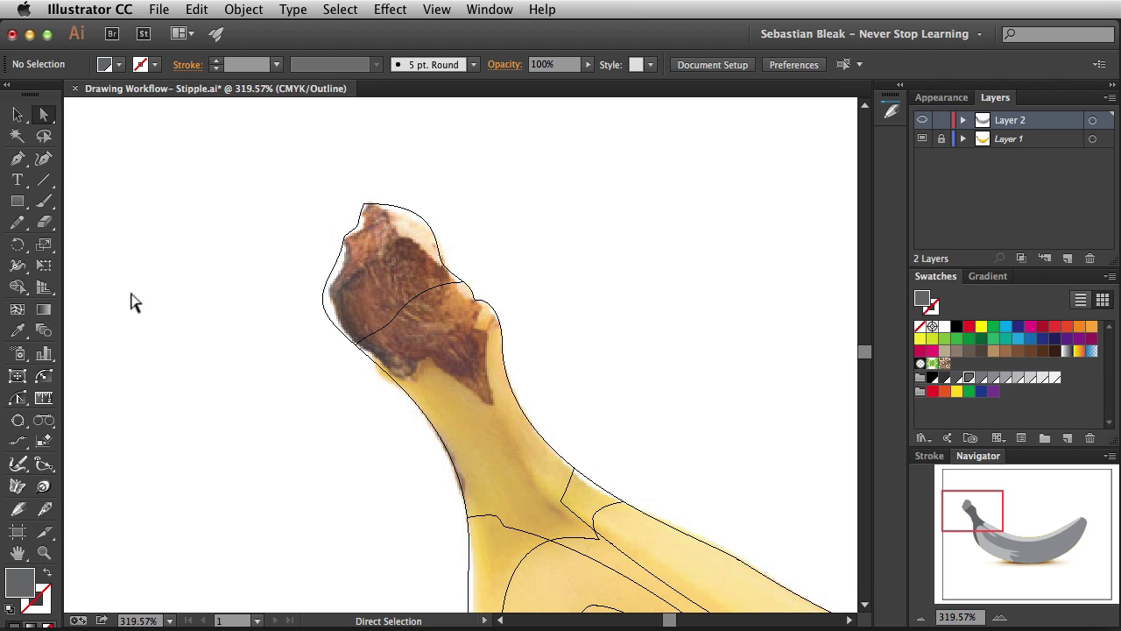
pyautogui.click(17, 508)
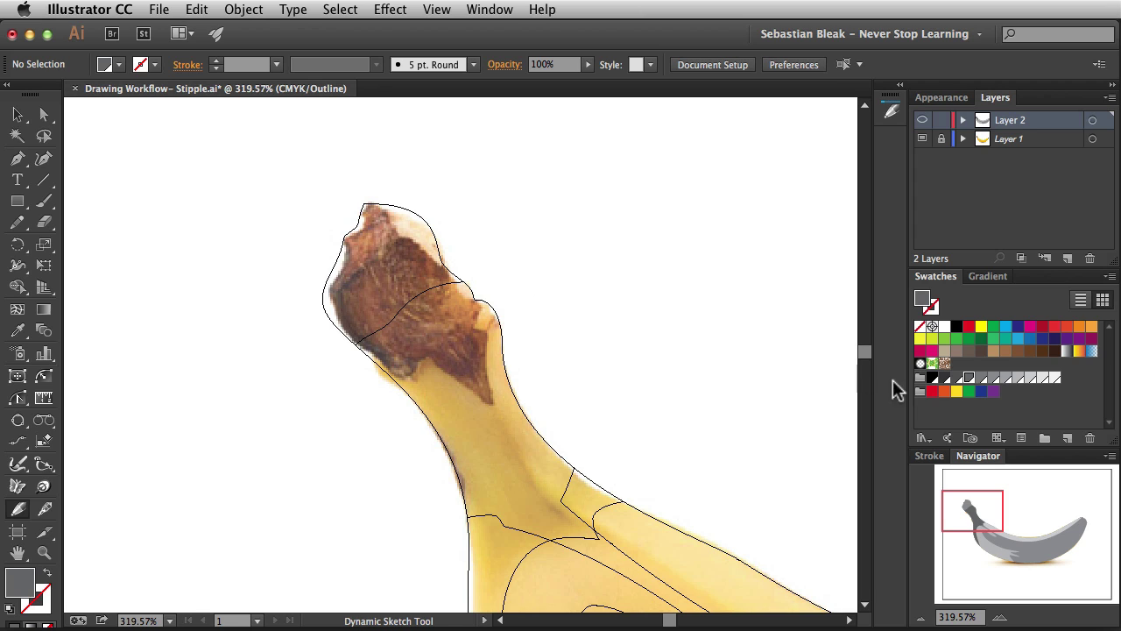
pyautogui.click(956, 380)
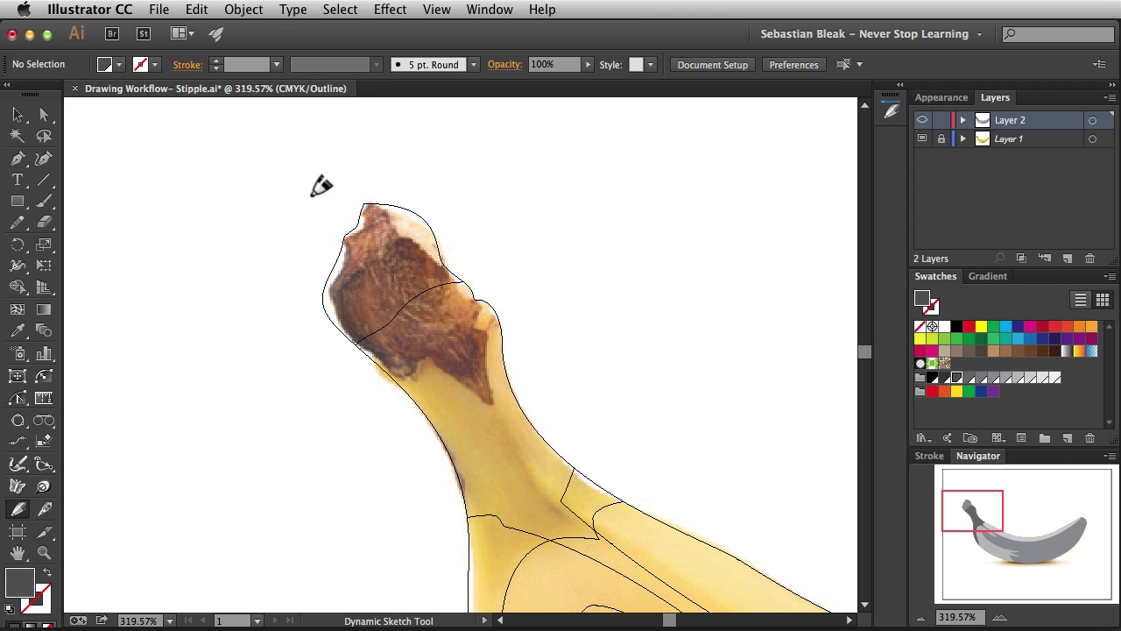
pyautogui.moveTo(331, 167)
pyautogui.mouseDown()
pyautogui.moveTo(401, 225)
pyautogui.moveTo(408, 250)
pyautogui.moveTo(394, 316)
pyautogui.moveTo(361, 366)
pyautogui.moveTo(245, 353)
pyautogui.moveTo(260, 231)
pyautogui.moveTo(316, 170)
pyautogui.moveTo(333, 163)
pyautogui.moveTo(336, 173)
pyautogui.mouseUp()
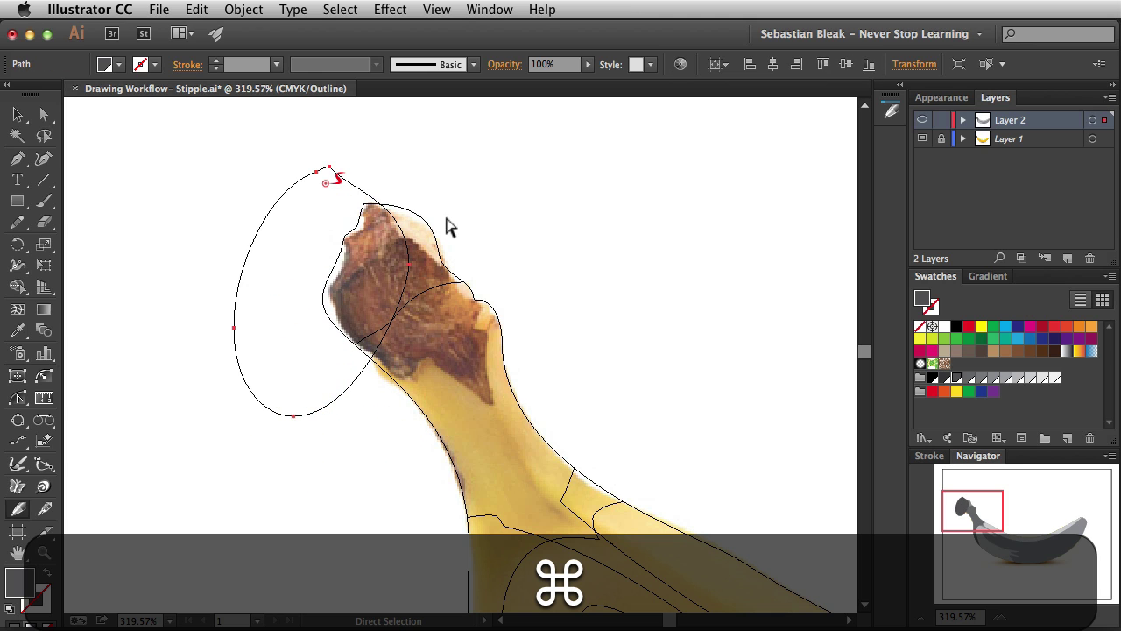
# Step: Select the oval shadow with the stem shapes, remove its part outside the stem outline with Shape Builder, and deselect everything
pyautogui.moveTo(453, 181)
pyautogui.mouseDown()
pyautogui.moveTo(363, 250)
pyautogui.moveTo(450, 190)
pyautogui.moveTo(383, 155)
pyautogui.moveTo(379, 171)
pyautogui.mouseUp()
pyautogui.press('v')
pyautogui.moveTo(444, 181); pyautogui.dragTo(282, 396)
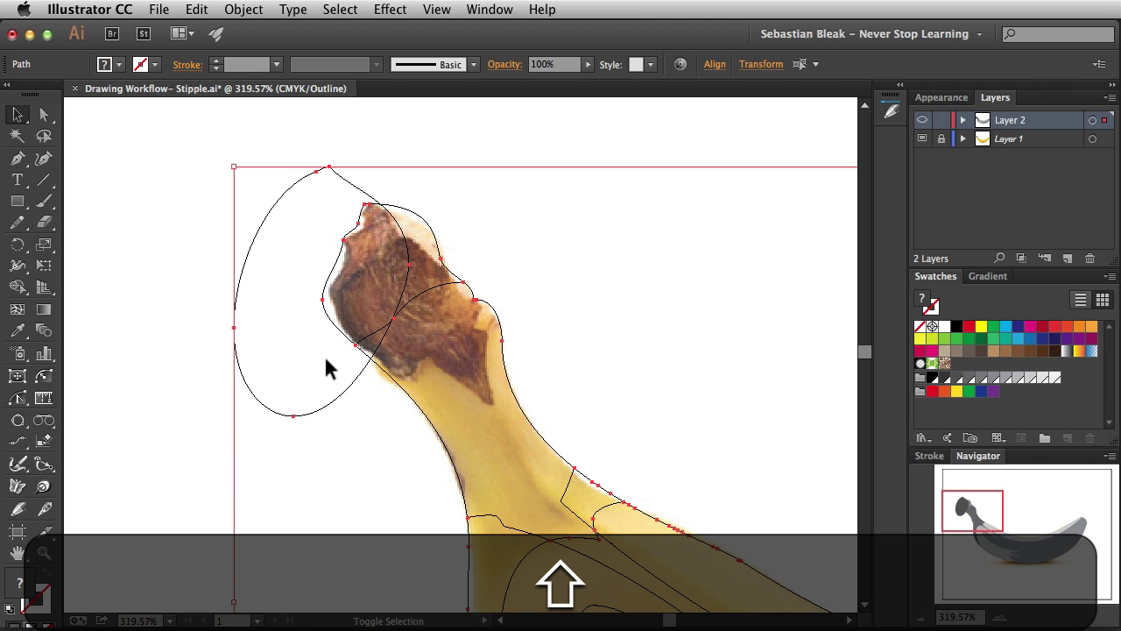
pyautogui.hotkey('shift', 'm')
pyautogui.moveTo(194, 272); pyautogui.dragTo(267, 278)
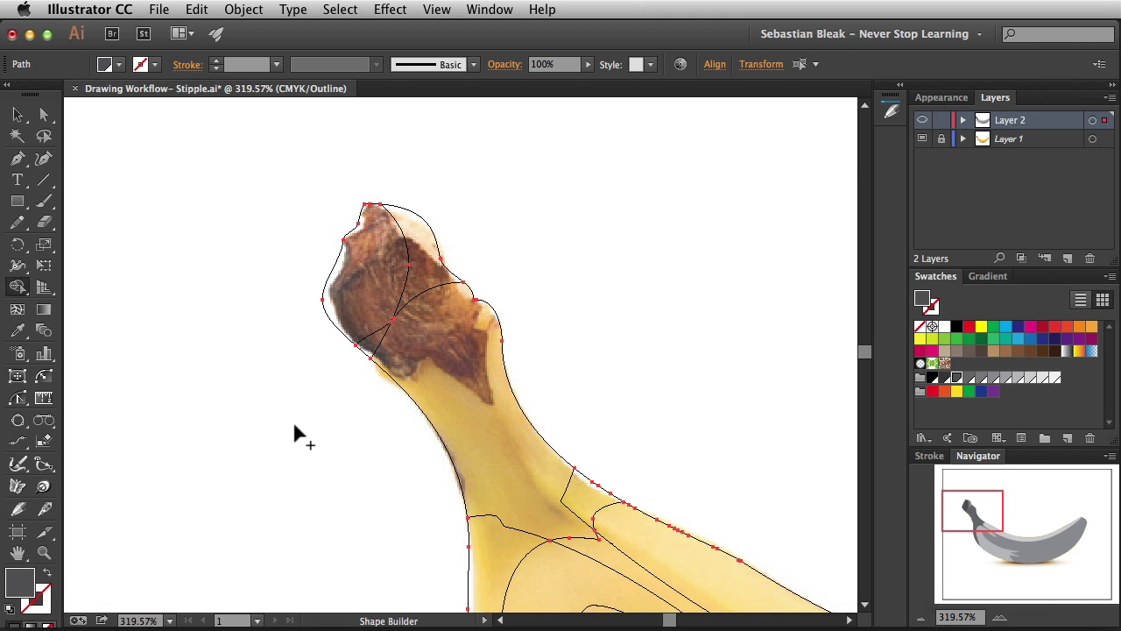
pyautogui.press('v')
pyautogui.click(250, 396)
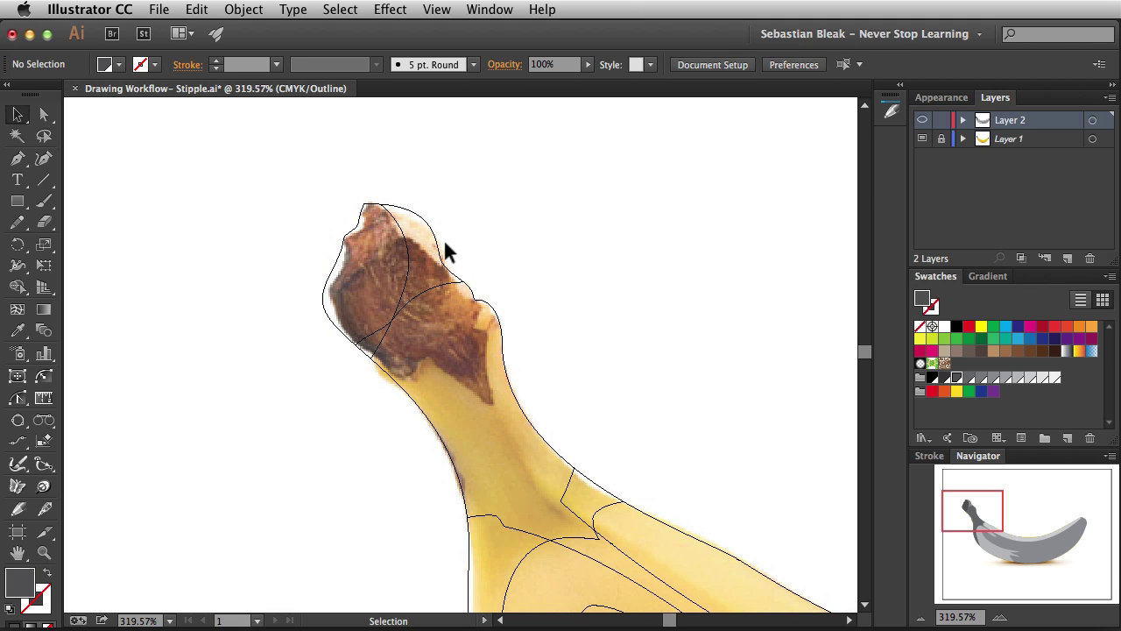
# Step: Set a light gray fill and sketch a closed highlight shape over the stem tip's upper right edge, overshooting the outline
pyautogui.click(18, 508)
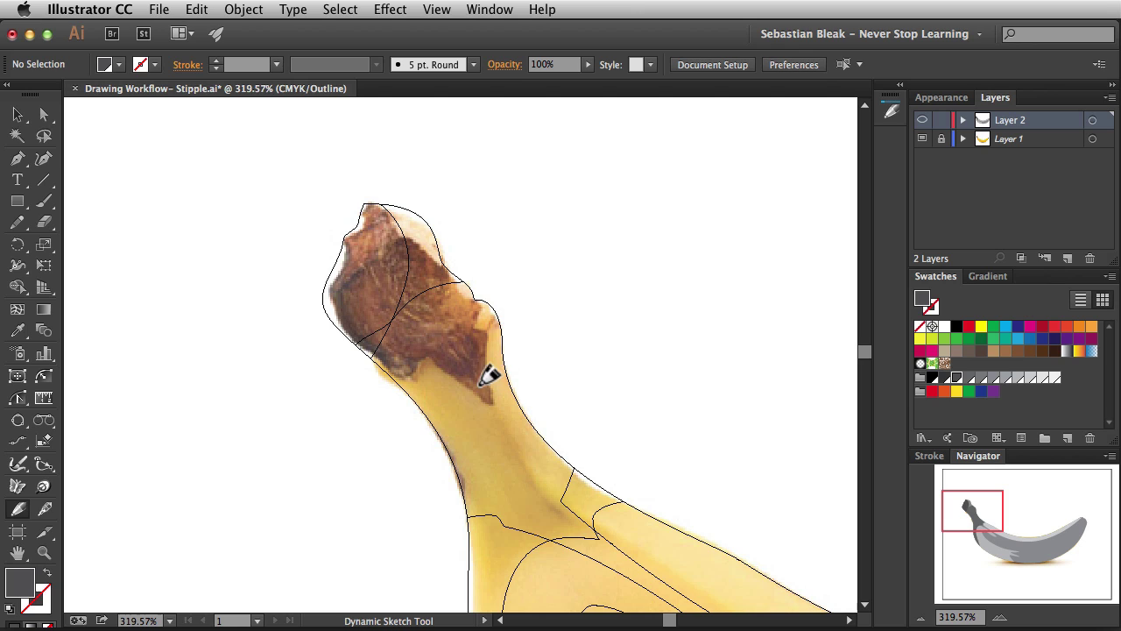
pyautogui.click(1032, 379)
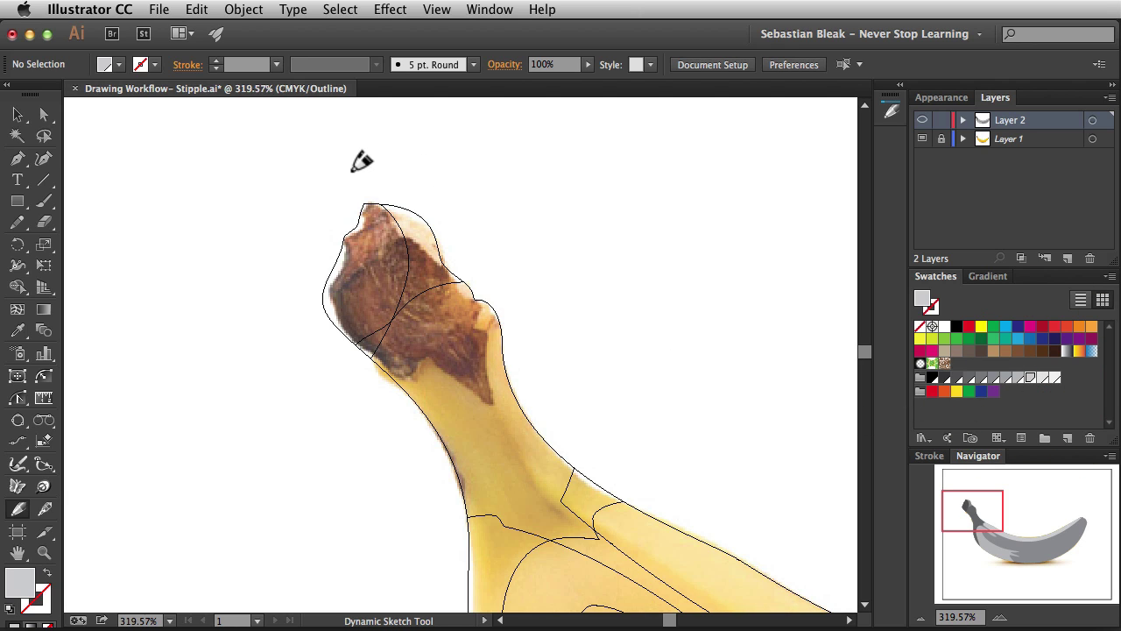
pyautogui.moveTo(353, 172)
pyautogui.mouseDown()
pyautogui.moveTo(388, 226)
pyautogui.moveTo(443, 266)
pyautogui.moveTo(460, 237)
pyautogui.moveTo(448, 209)
pyautogui.moveTo(354, 167)
pyautogui.mouseUp()
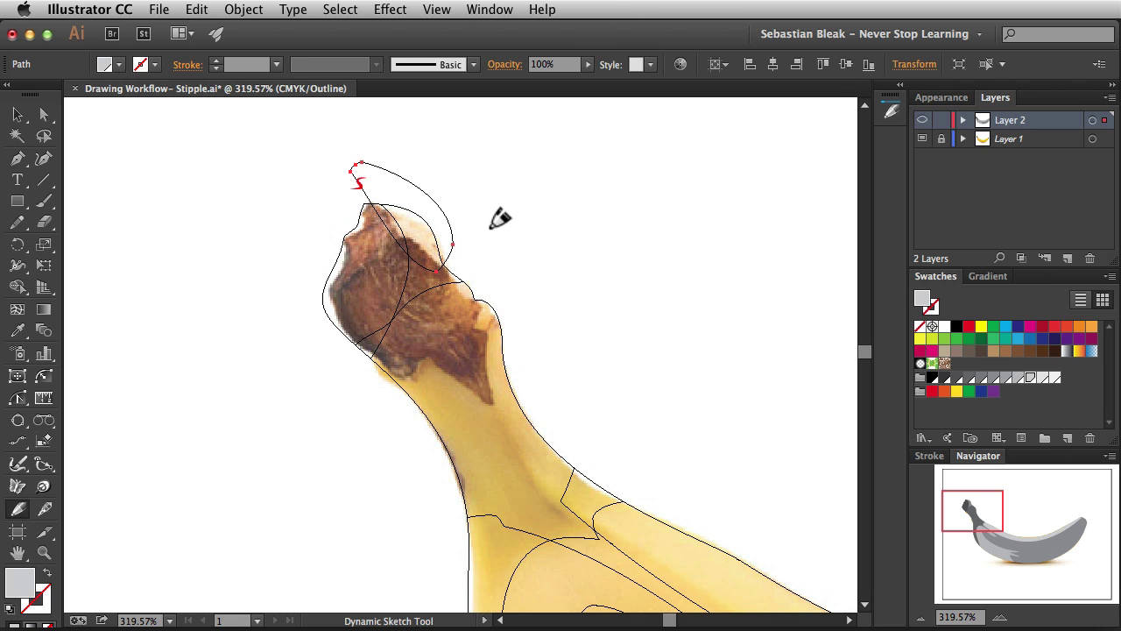
# Step: Select the highlight with the stem shapes, remove its part outside the stem outline with Shape Builder, and deselect everything in Preview
pyautogui.press('v')
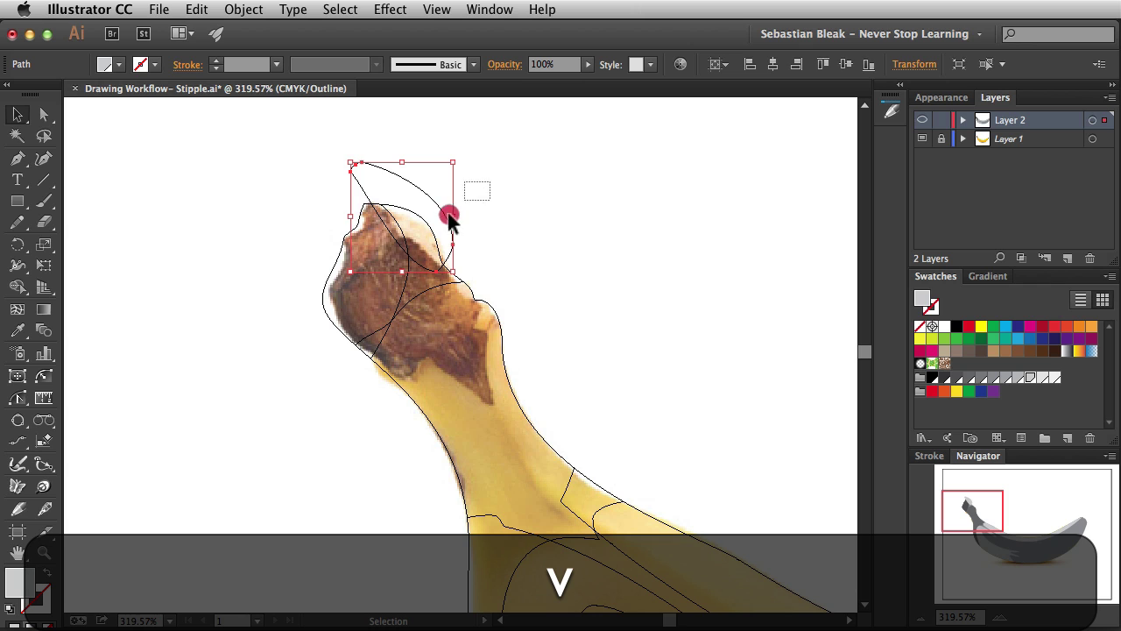
pyautogui.click(390, 279)
pyautogui.hotkey('shift', 'm')
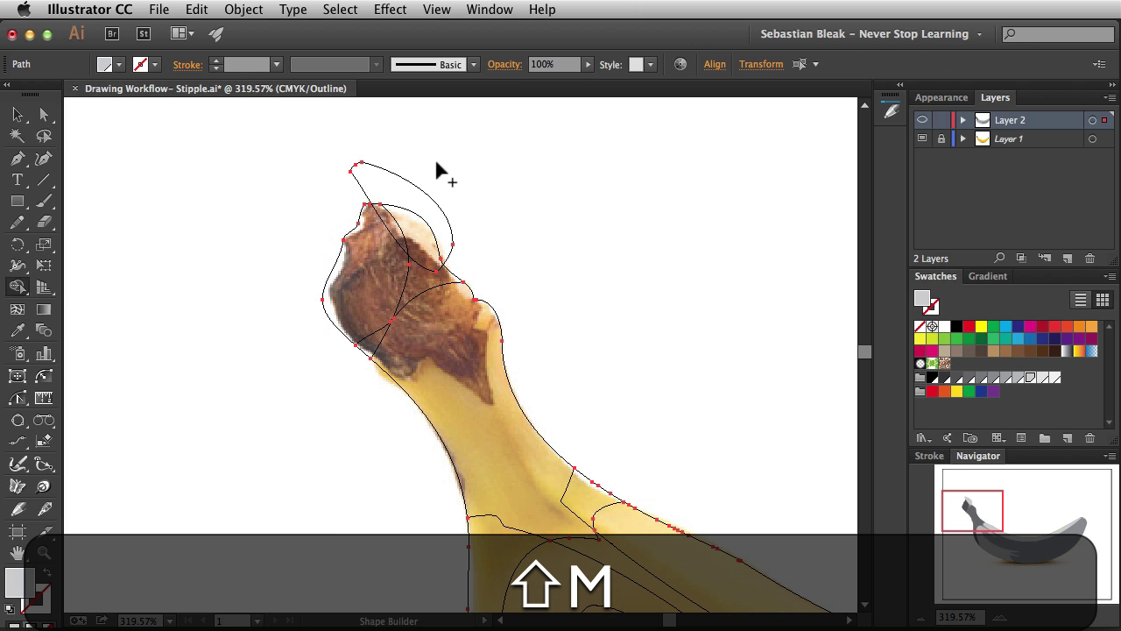
pyautogui.press('alt')
pyautogui.keyDown('alt'); pyautogui.click(410, 194); pyautogui.keyUp('alt')
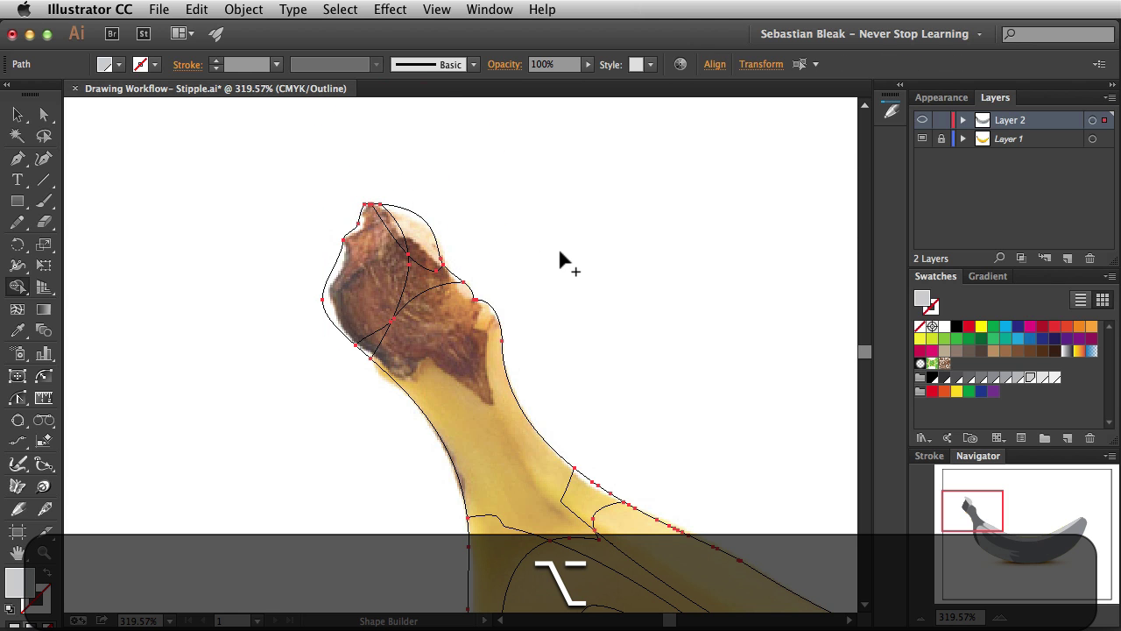
pyautogui.press('super+y')
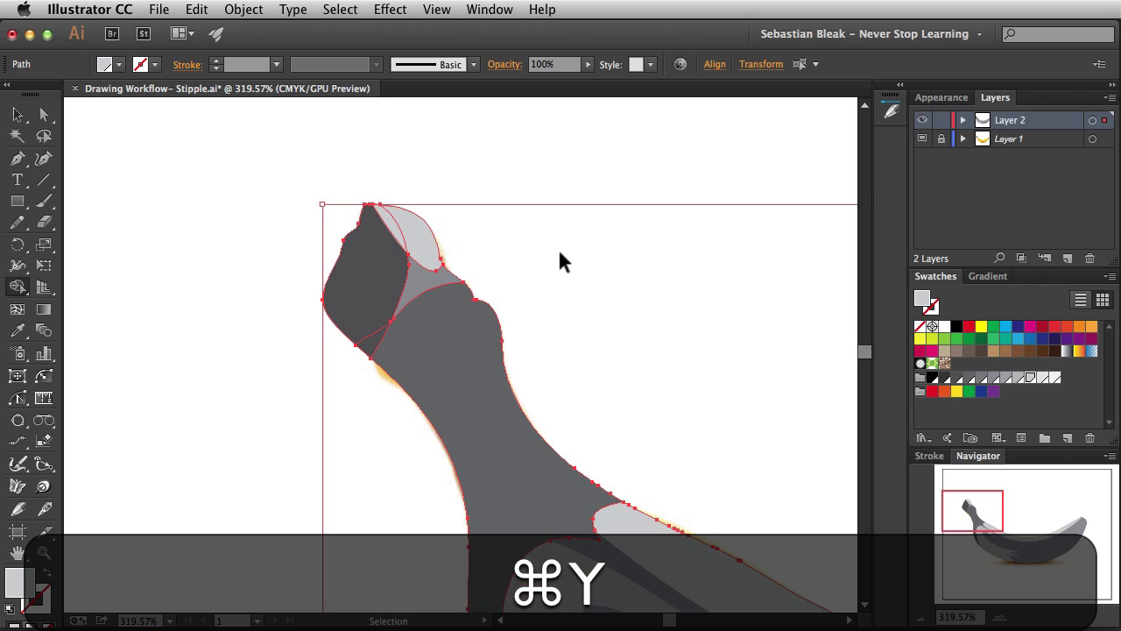
pyautogui.press('shift+super+a')
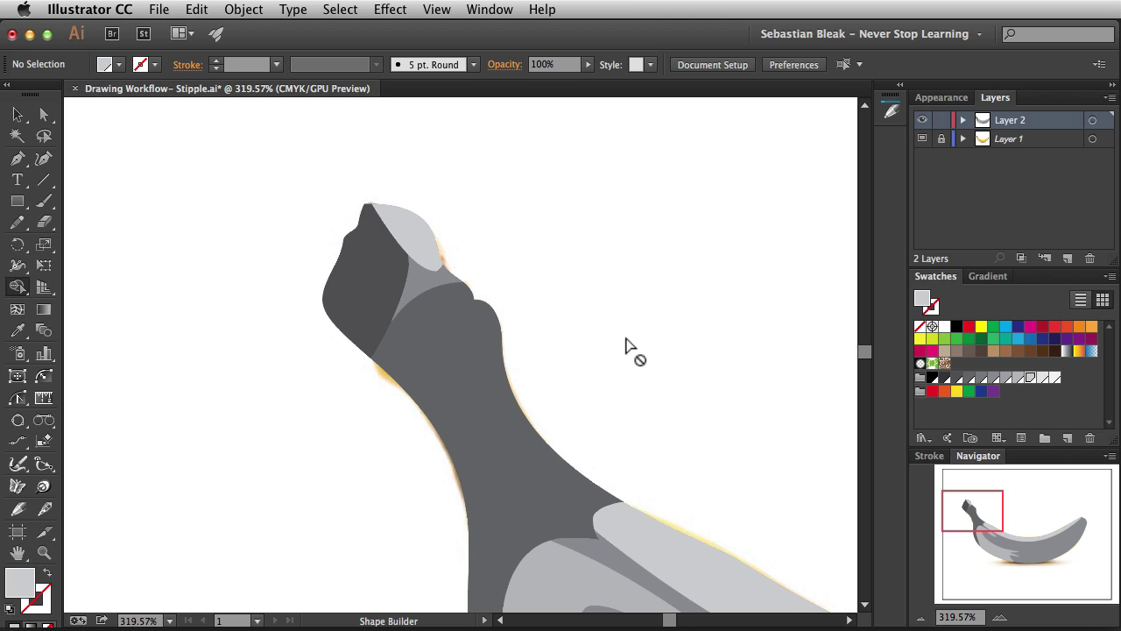
# Step: Return to Outline view, set a black fill, and sketch a closed shape over the dark tip at the banana's far end, overshooting the outline
pyautogui.press('super+minus')
pyautogui.press('super+minus')
pyautogui.press('super+minus')
pyautogui.press('super+space')
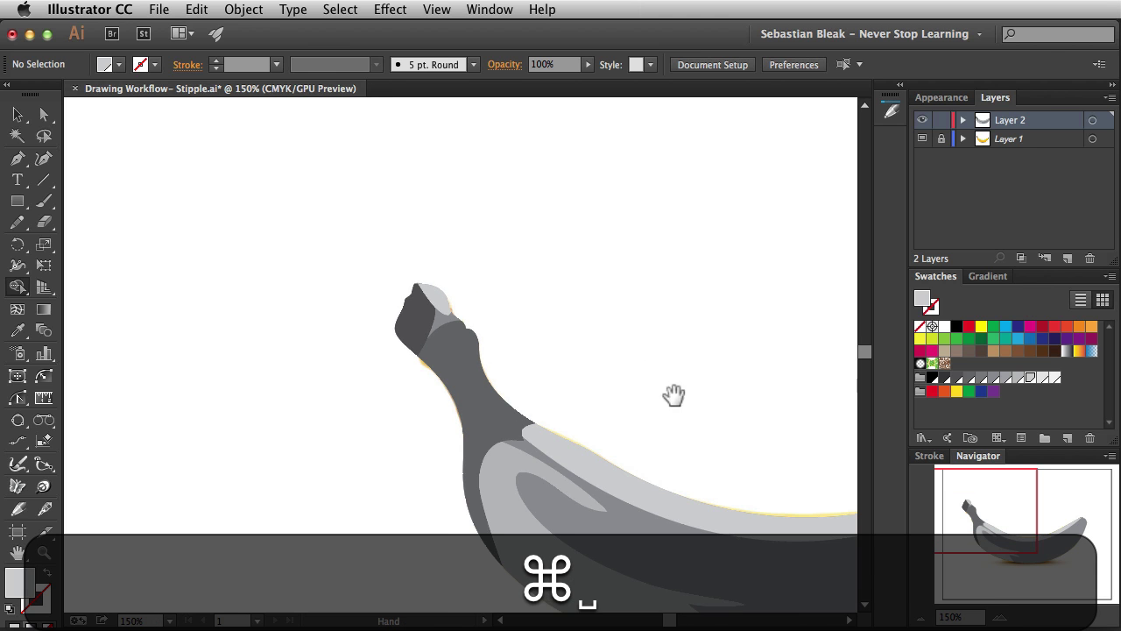
pyautogui.moveTo(674, 394); pyautogui.dragTo(452, 285)
pyautogui.moveTo(681, 270); pyautogui.dragTo(553, 323)
pyautogui.moveTo(712, 383); pyautogui.dragTo(721, 251)
pyautogui.press('super+space')
pyautogui.press('super+y')
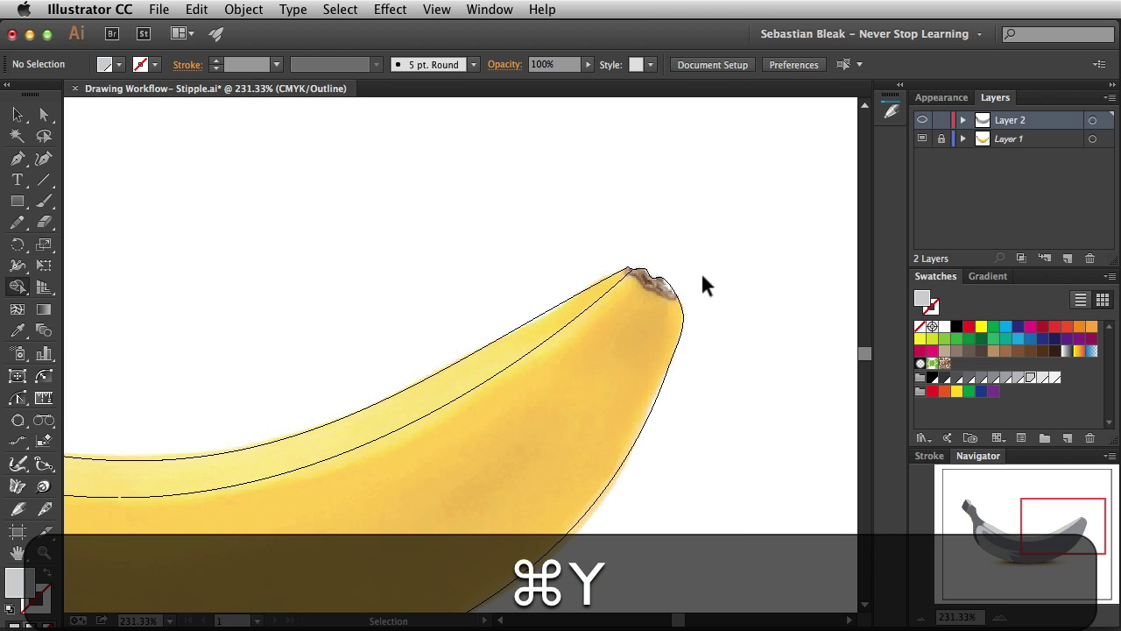
pyautogui.click(20, 510)
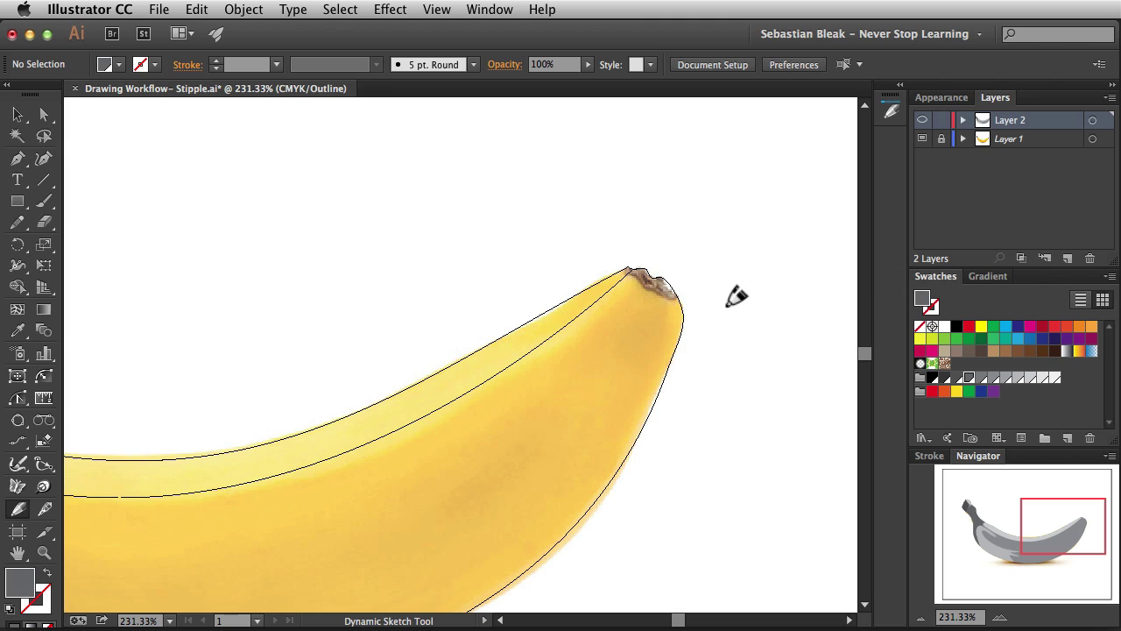
pyautogui.click(933, 379)
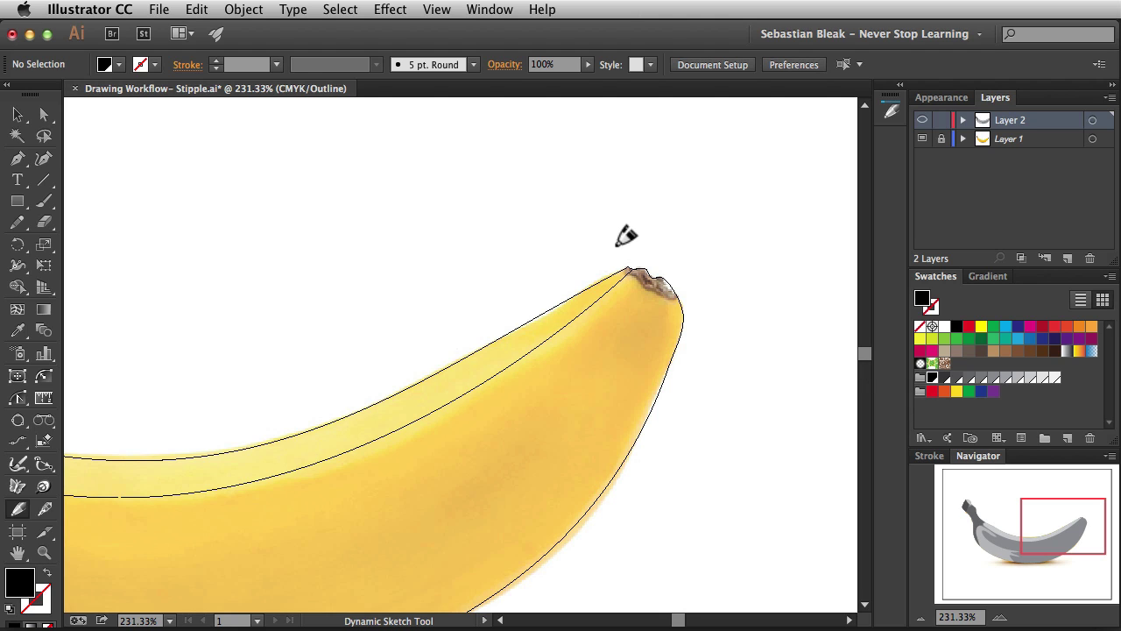
pyautogui.moveTo(618, 246)
pyautogui.mouseDown()
pyautogui.moveTo(624, 272)
pyautogui.moveTo(671, 300)
pyautogui.moveTo(695, 267)
pyautogui.moveTo(657, 219)
pyautogui.moveTo(621, 237)
pyautogui.moveTo(657, 302)
pyautogui.mouseUp()
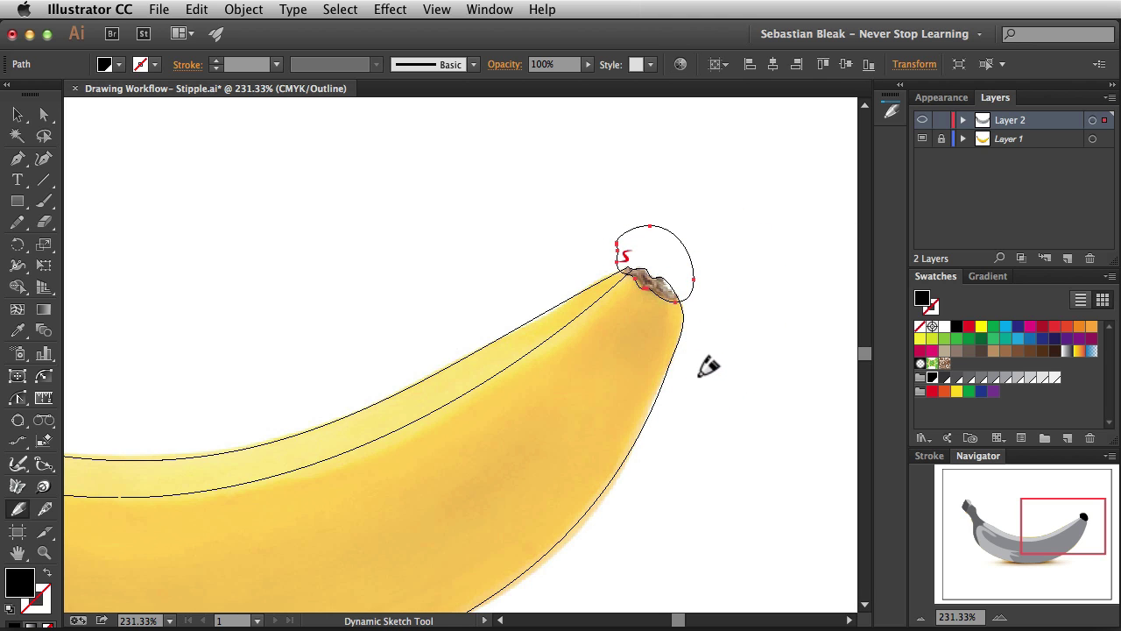
# Step: Select the black tip shape with the banana shapes and remove its parts outside the banana outline with Shape Builder
pyautogui.press('super')
pyautogui.keyDown('super'); pyautogui.moveTo(735, 358); pyautogui.dragTo(583, 190); pyautogui.keyUp('super')
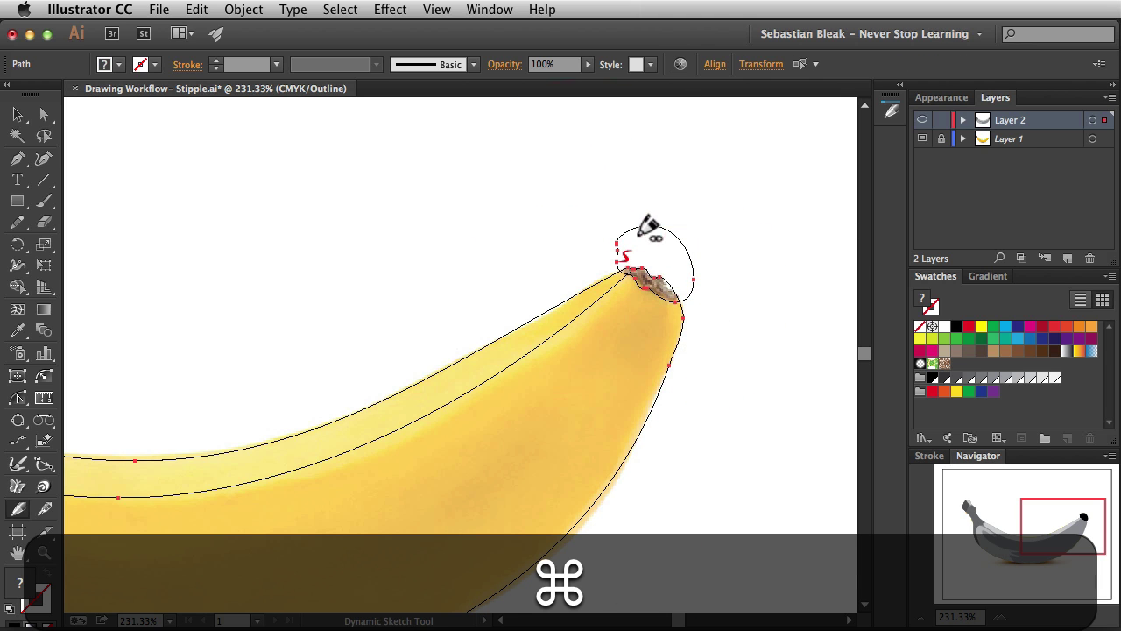
pyautogui.hotkey('shift', 'm')
pyautogui.press('alt')
pyautogui.moveTo(688, 225)
pyautogui.keyDown('alt'); pyautogui.mouseDown()
pyautogui.moveTo(666, 246)
pyautogui.moveTo(701, 351)
pyautogui.mouseUp(); pyautogui.keyUp('alt')
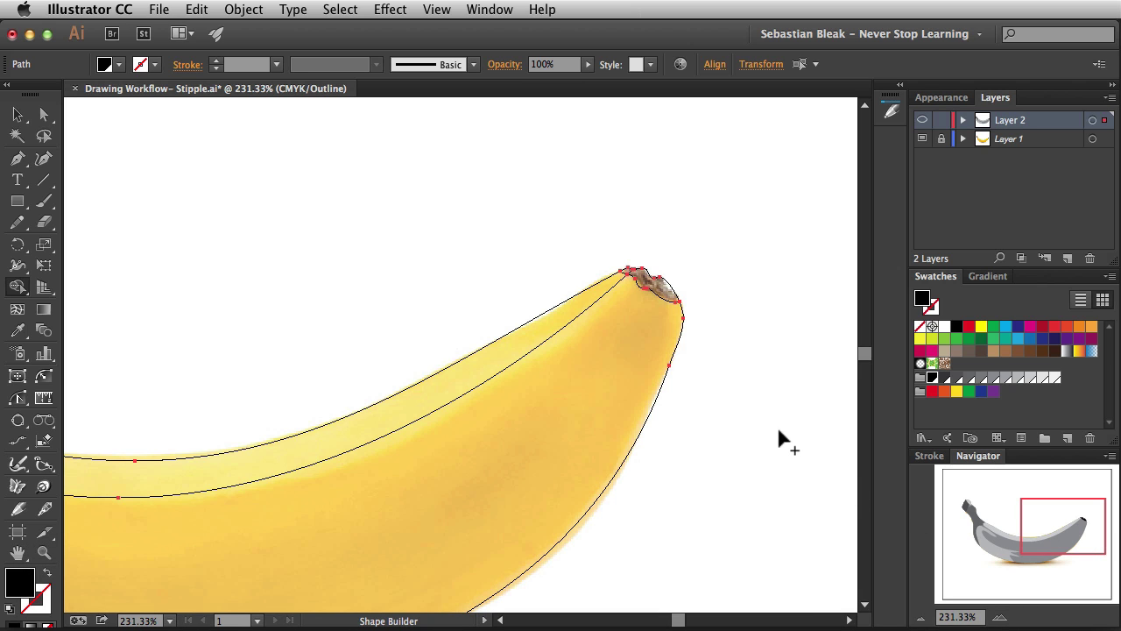
# Step: Deselect everything and sketch a closed black shape around the dark brown area of the stem end, extending past the stem's lower left edge
pyautogui.click(967, 511)
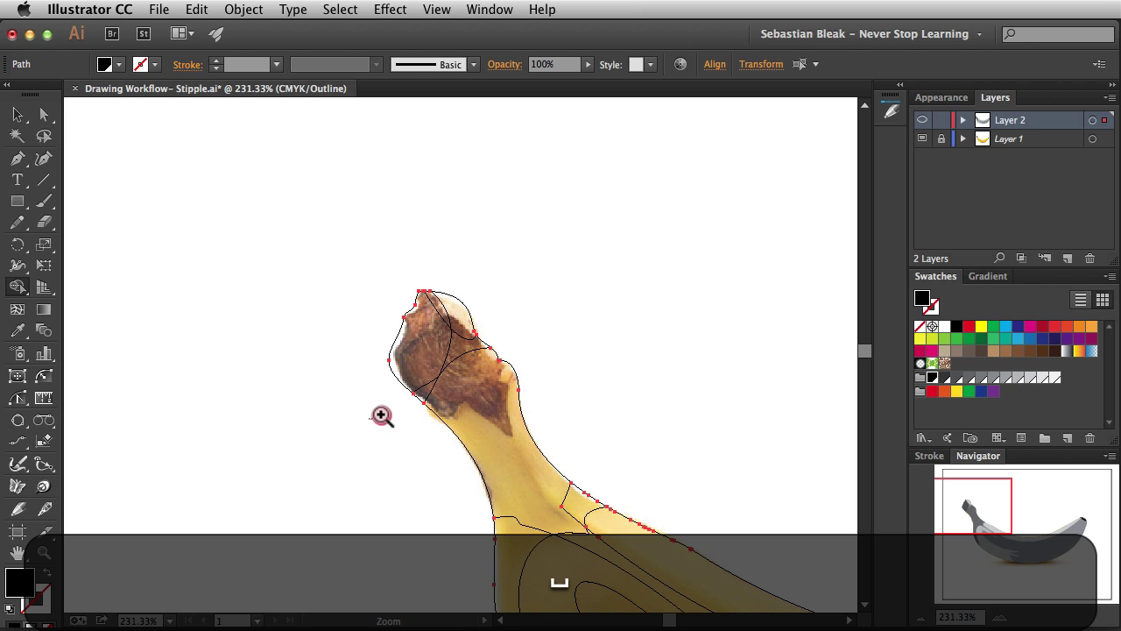
pyautogui.moveTo(380, 415); pyautogui.dragTo(601, 295)
pyautogui.moveTo(546, 426); pyautogui.dragTo(557, 355)
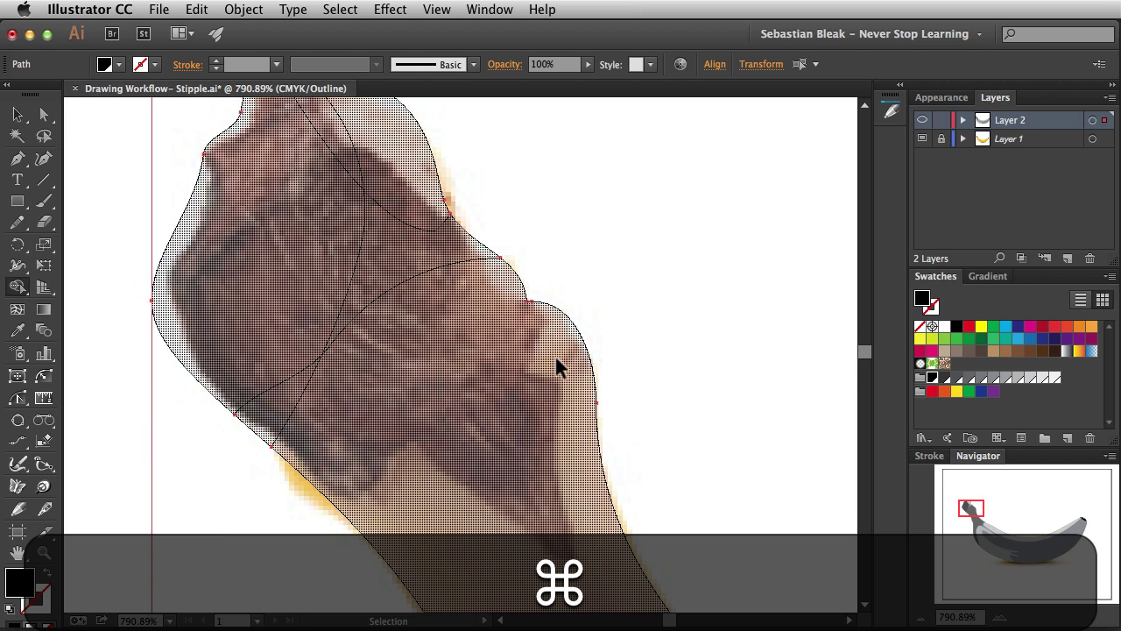
pyautogui.press('super+minus')
pyautogui.press('super+minus')
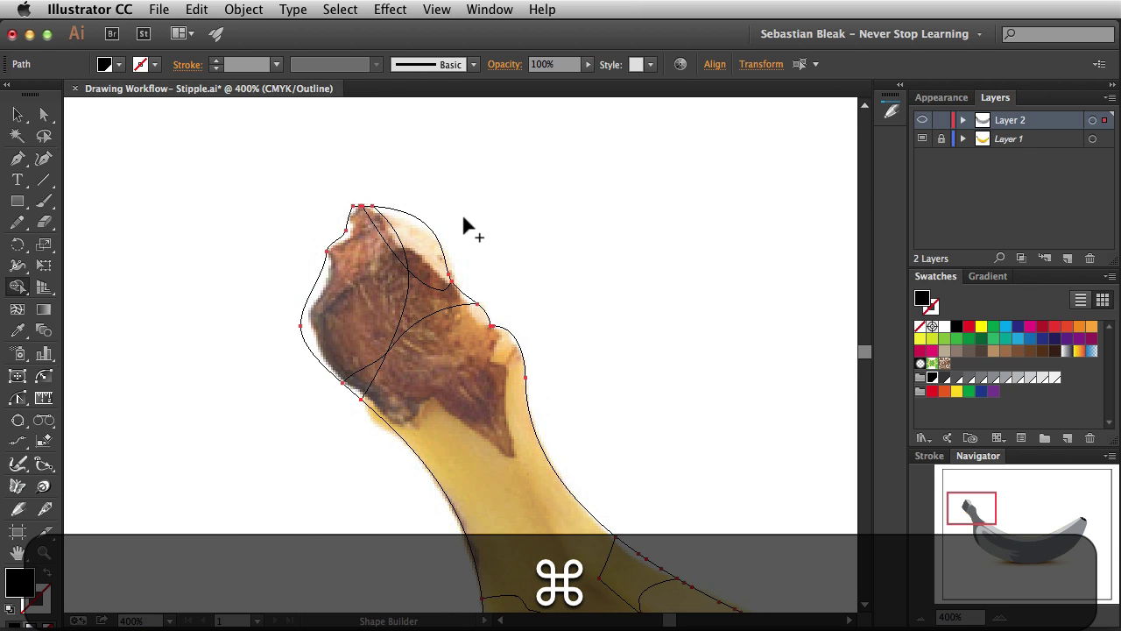
pyautogui.click(20, 513)
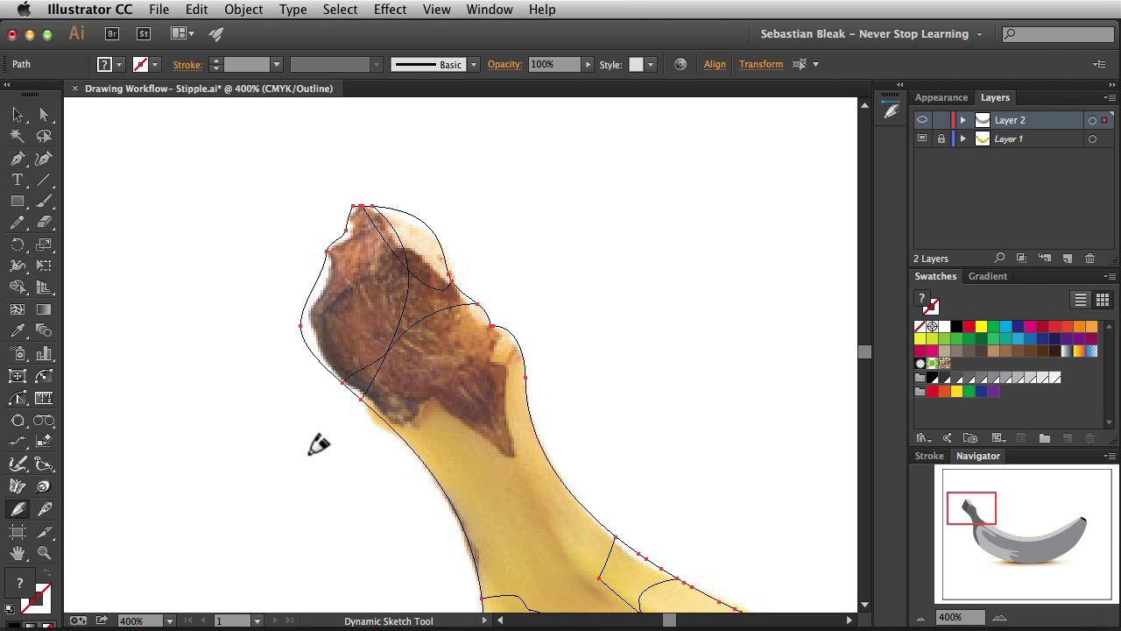
pyautogui.press('shift+super+a')
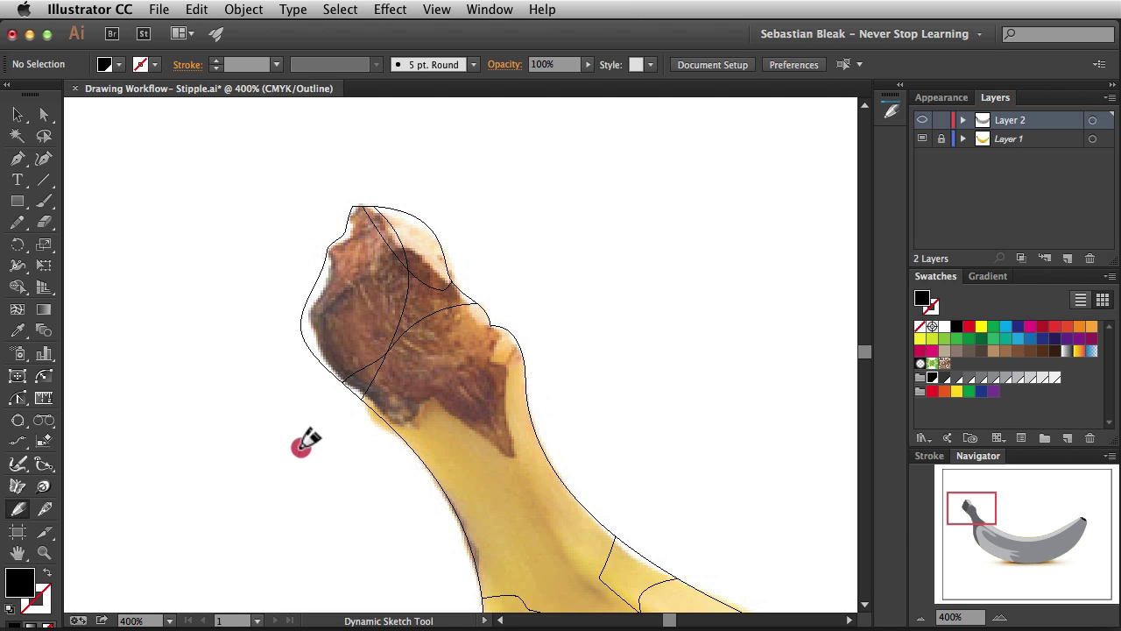
pyautogui.moveTo(302, 447)
pyautogui.mouseDown()
pyautogui.moveTo(320, 319)
pyautogui.moveTo(401, 254)
pyautogui.moveTo(433, 268)
pyautogui.moveTo(490, 331)
pyautogui.moveTo(518, 455)
pyautogui.moveTo(429, 396)
pyautogui.moveTo(415, 418)
pyautogui.moveTo(358, 444)
pyautogui.mouseUp()
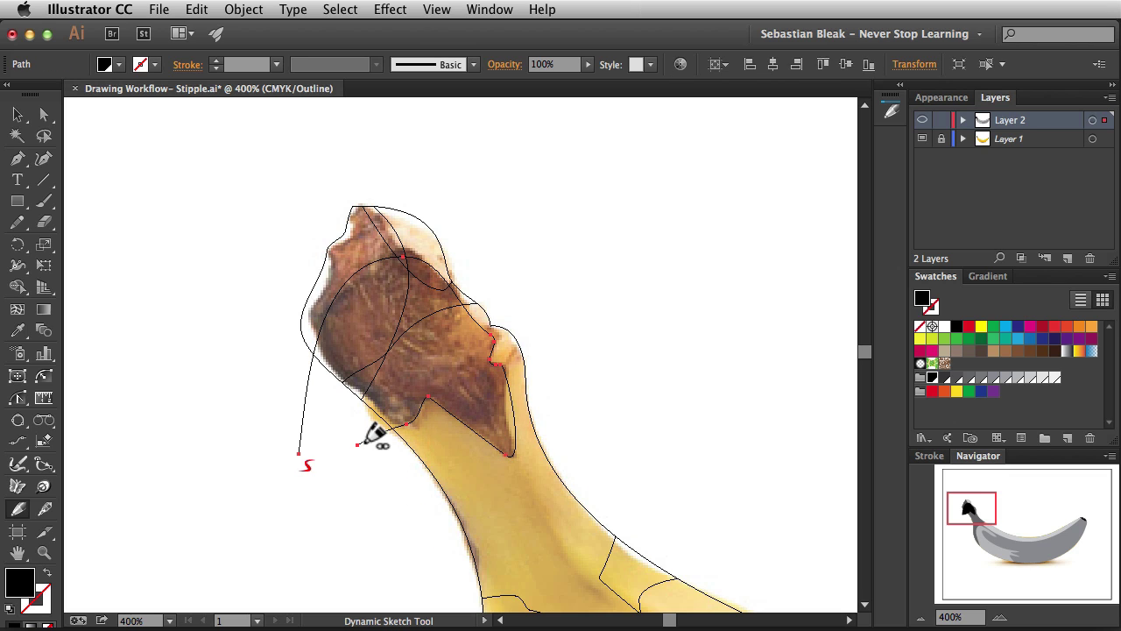
pyautogui.moveTo(358, 444); pyautogui.dragTo(301, 454)
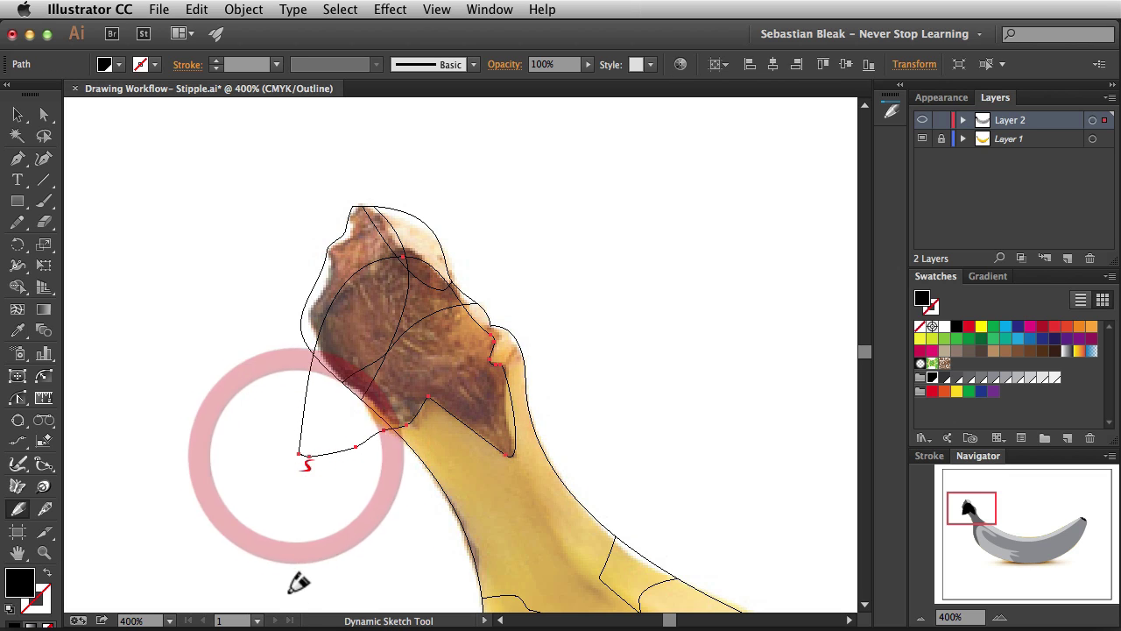
# Step: Select all the shapes, remove the black shape's part outside the stem outline with Shape Builder, and deselect everything in Preview
pyautogui.press('v')
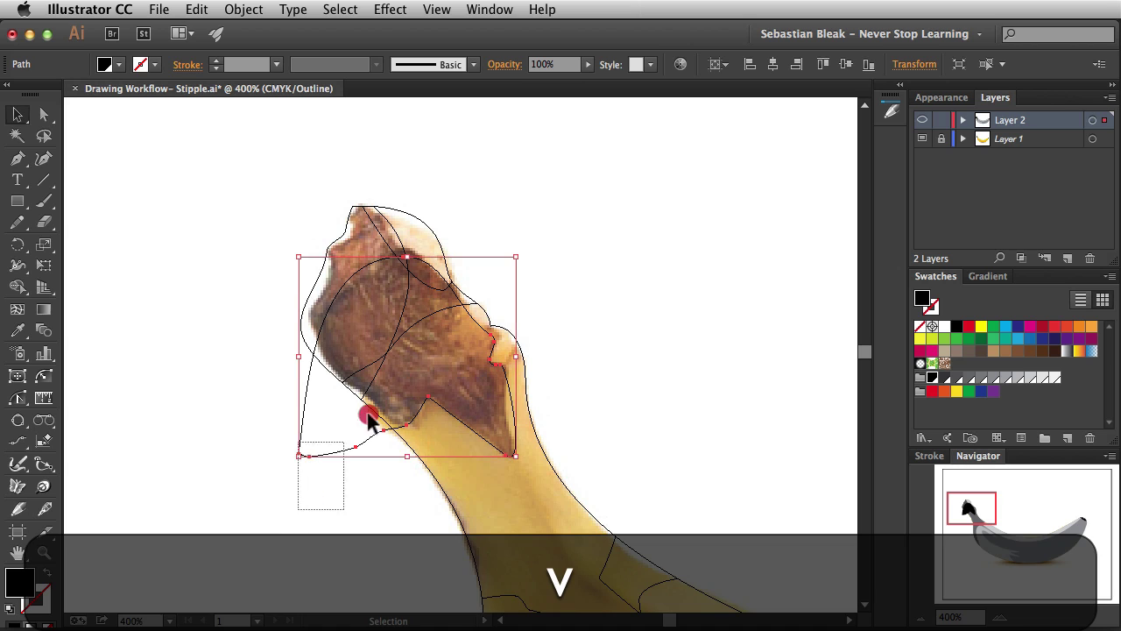
pyautogui.press('super+a')
pyautogui.hotkey('shift', 'm')
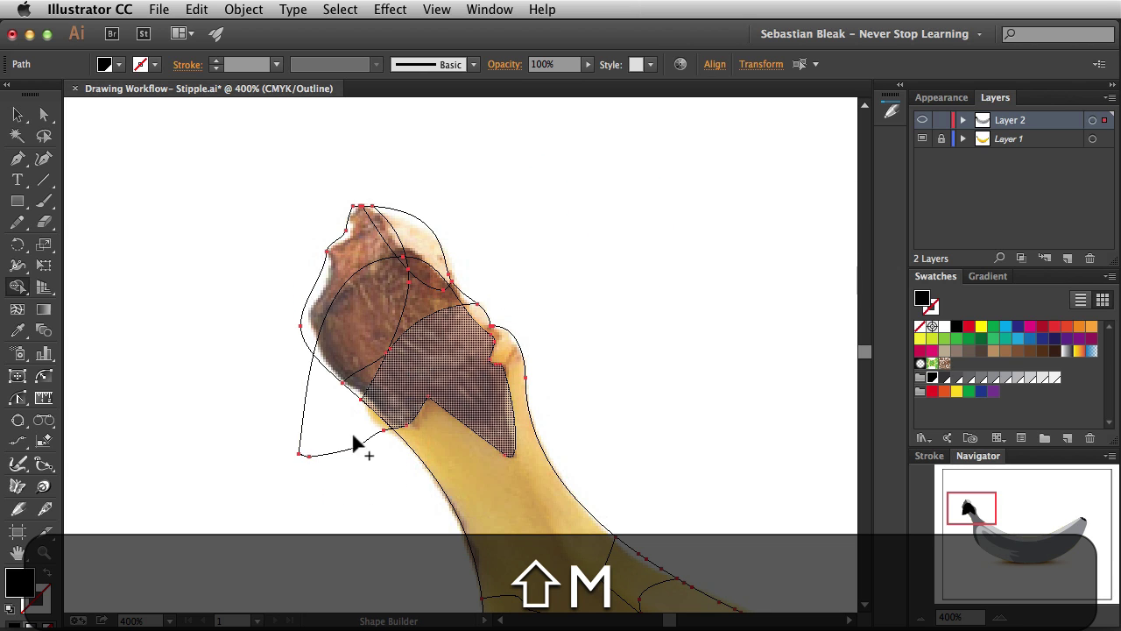
pyautogui.keyDown('alt'); pyautogui.click(352, 468); pyautogui.keyUp('alt')
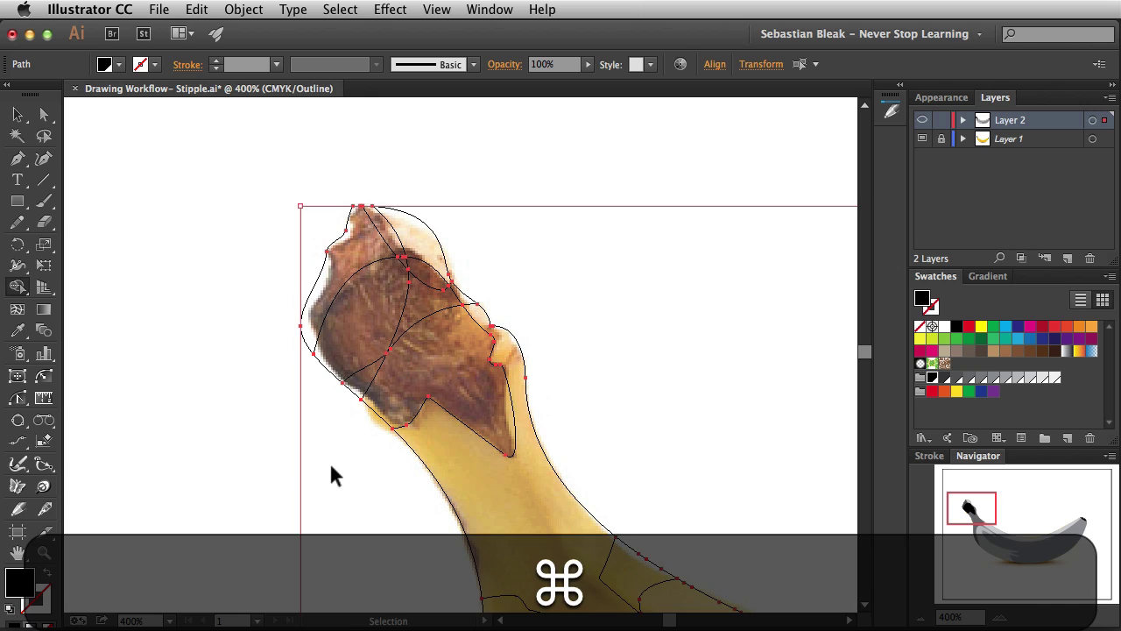
pyautogui.press('super+y')
pyautogui.press('v')
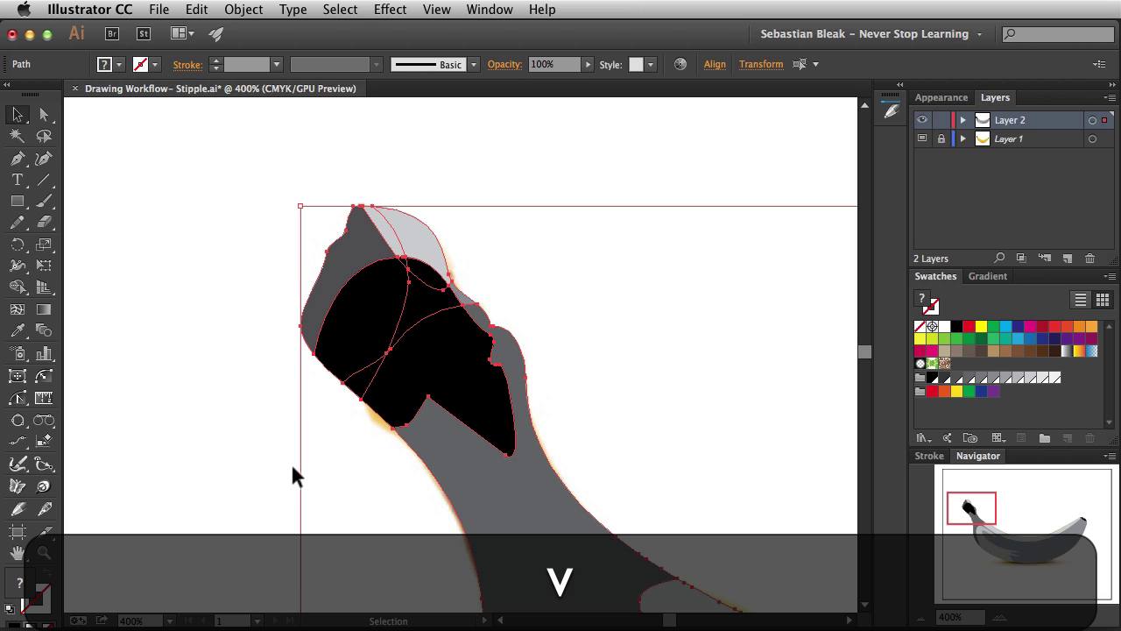
pyautogui.click(272, 460)
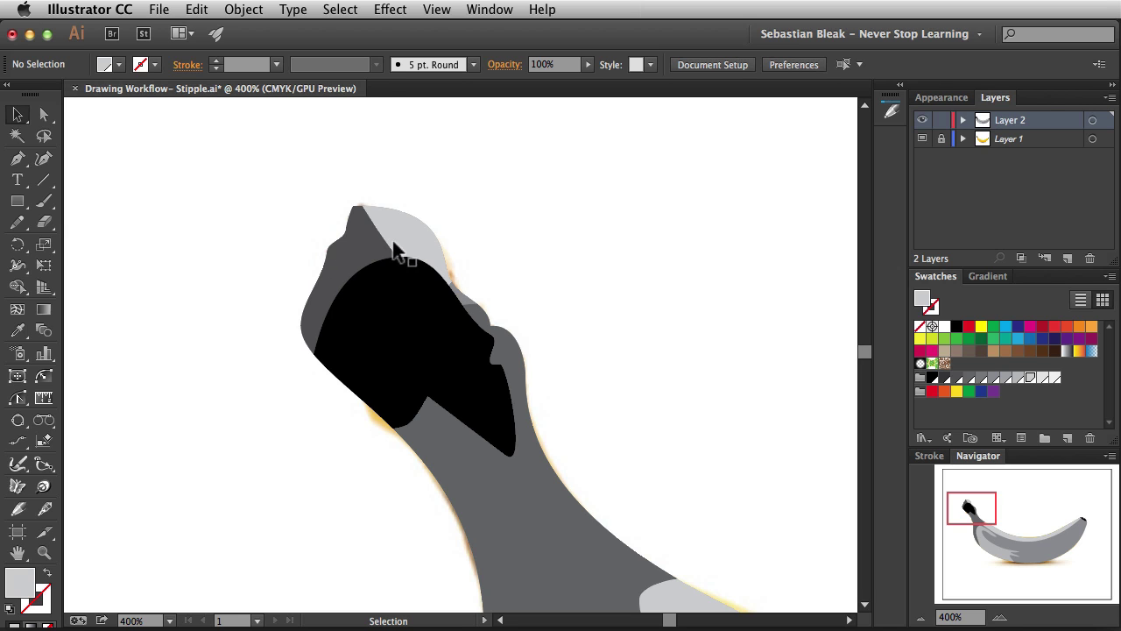
pyautogui.click(668, 413)
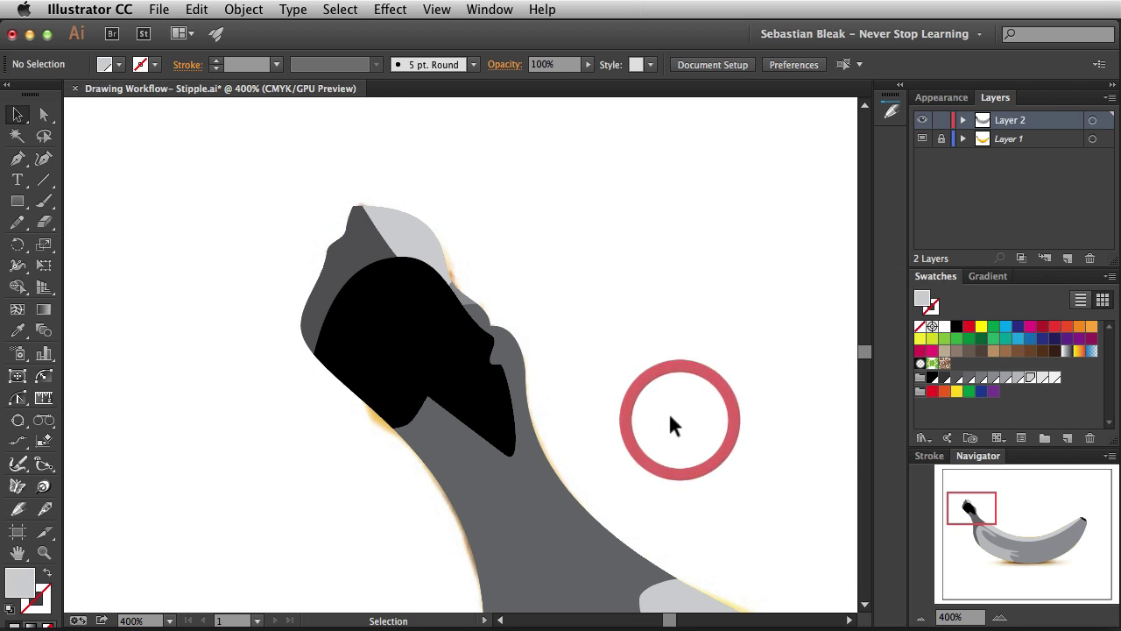
# Step: Hide the banana photo on Layer 1 and group all the banana's tonal shapes
pyautogui.press('super+0')
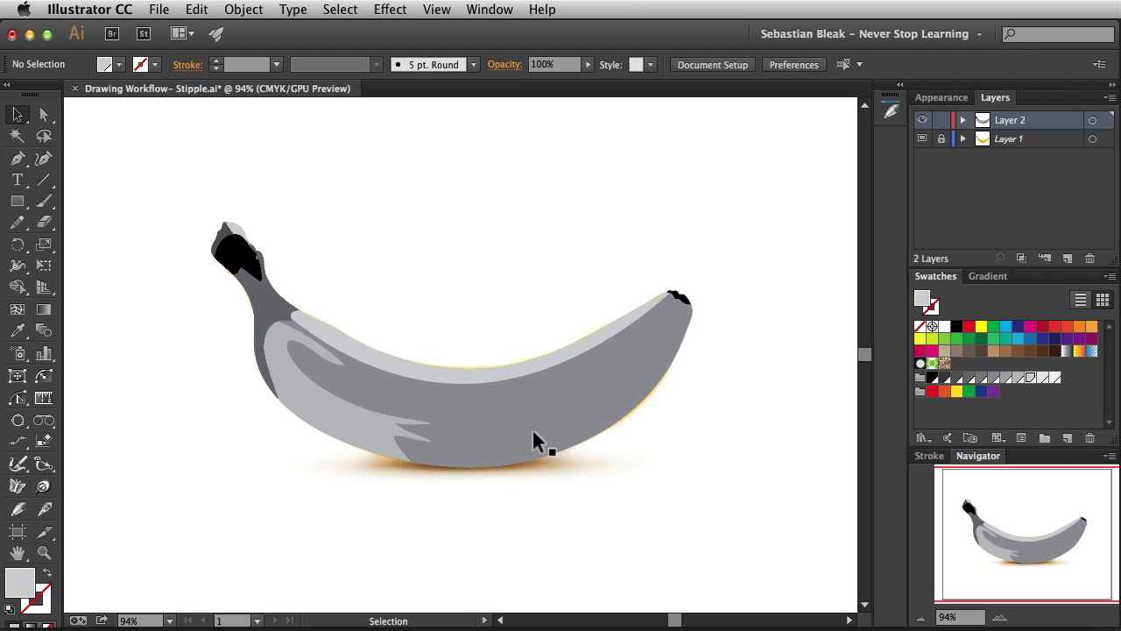
pyautogui.click(923, 138)
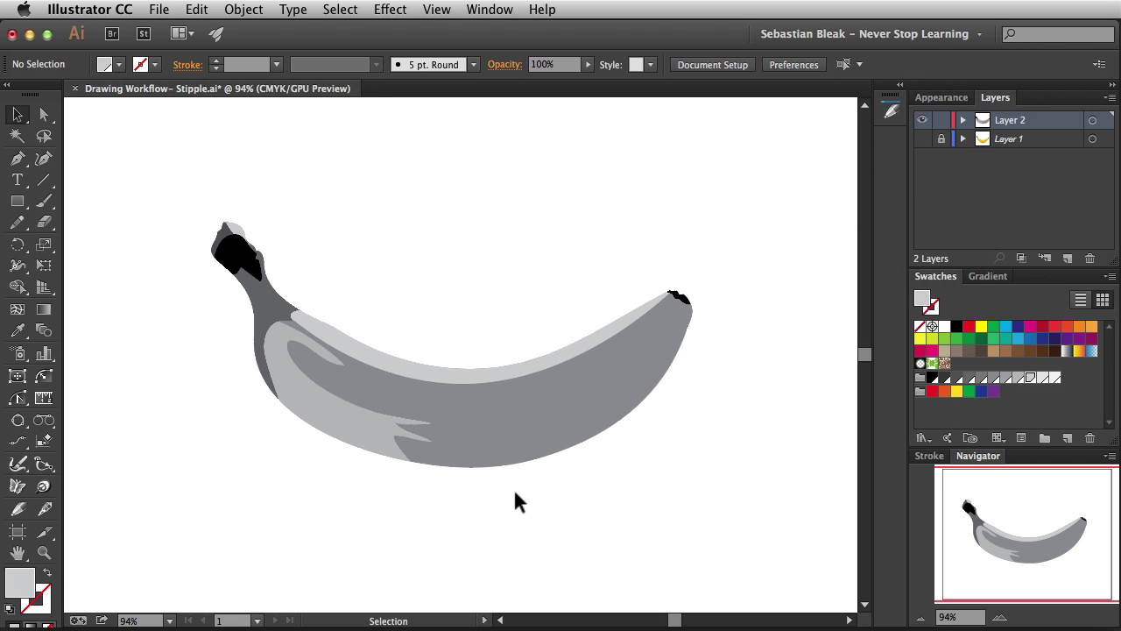
pyautogui.moveTo(500, 421); pyautogui.dragTo(505, 476)
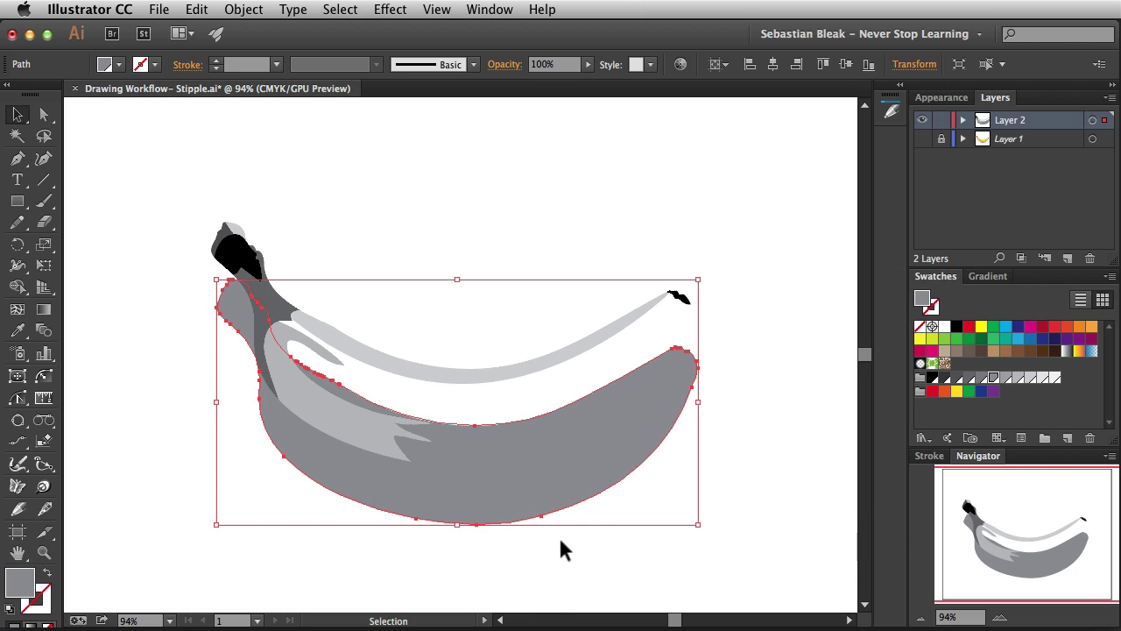
pyautogui.press('super+z')
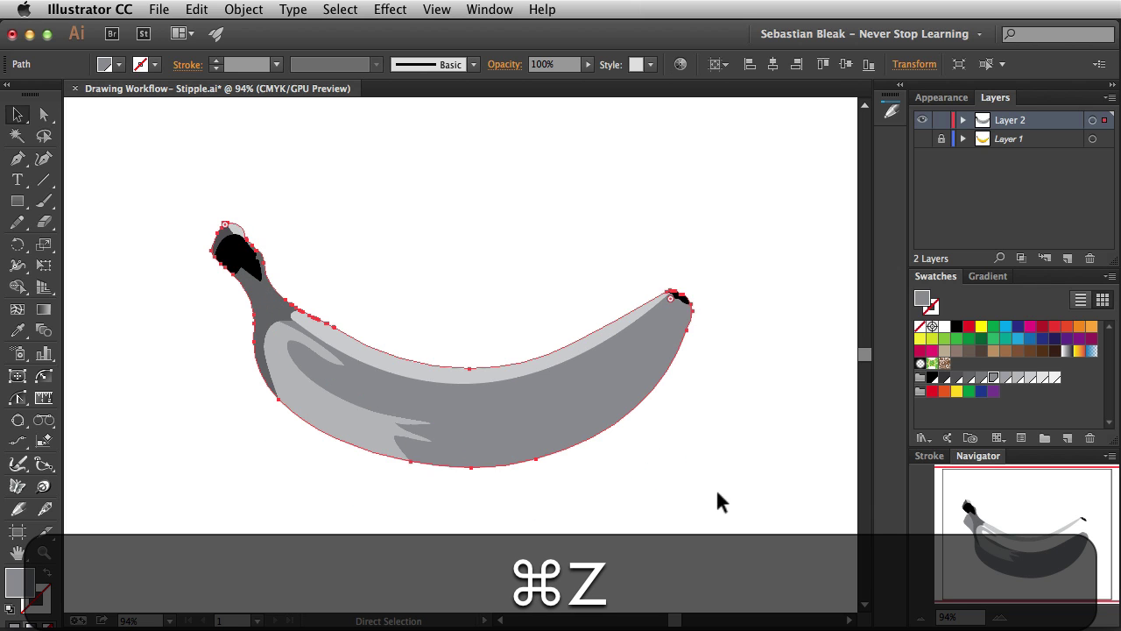
pyautogui.moveTo(168, 161)
pyautogui.mouseDown()
pyautogui.moveTo(366, 369)
pyautogui.moveTo(633, 518)
pyautogui.moveTo(775, 523)
pyautogui.mouseUp()
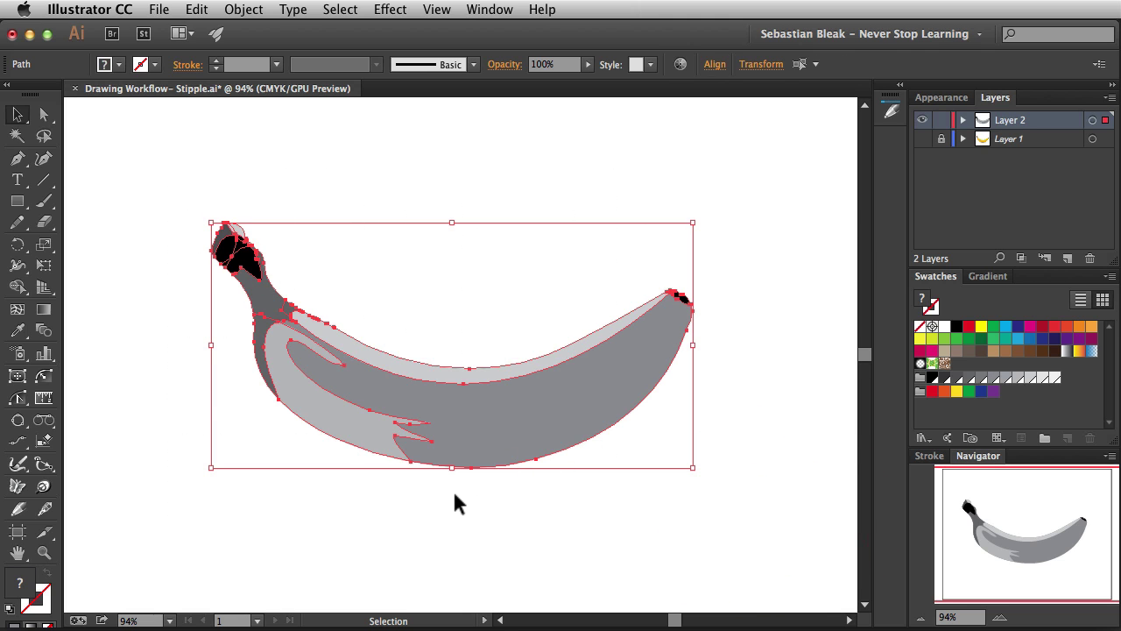
pyautogui.press('super+g')
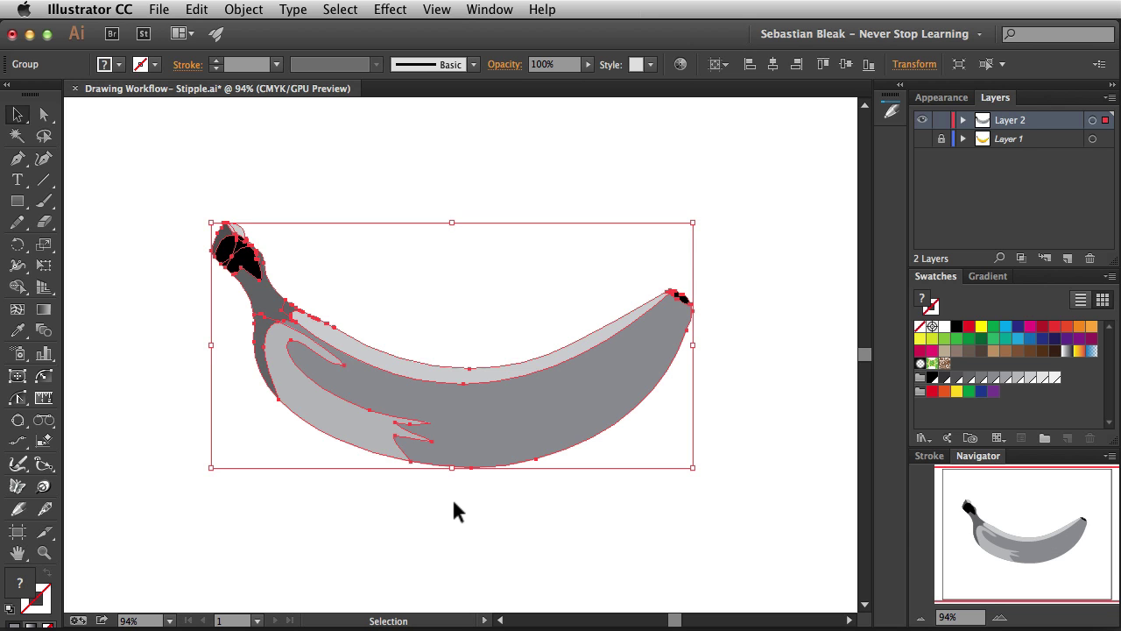
# Step: Move the grouped banana slightly upward as a test and undo the move
pyautogui.click(405, 280)
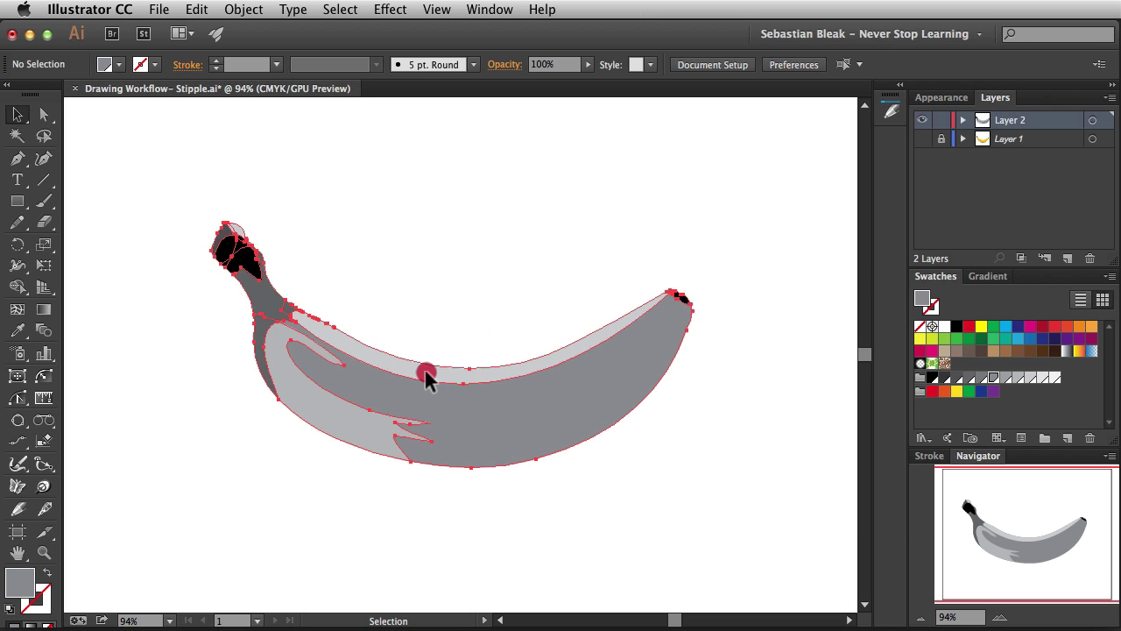
pyautogui.moveTo(430, 380); pyautogui.dragTo(424, 329)
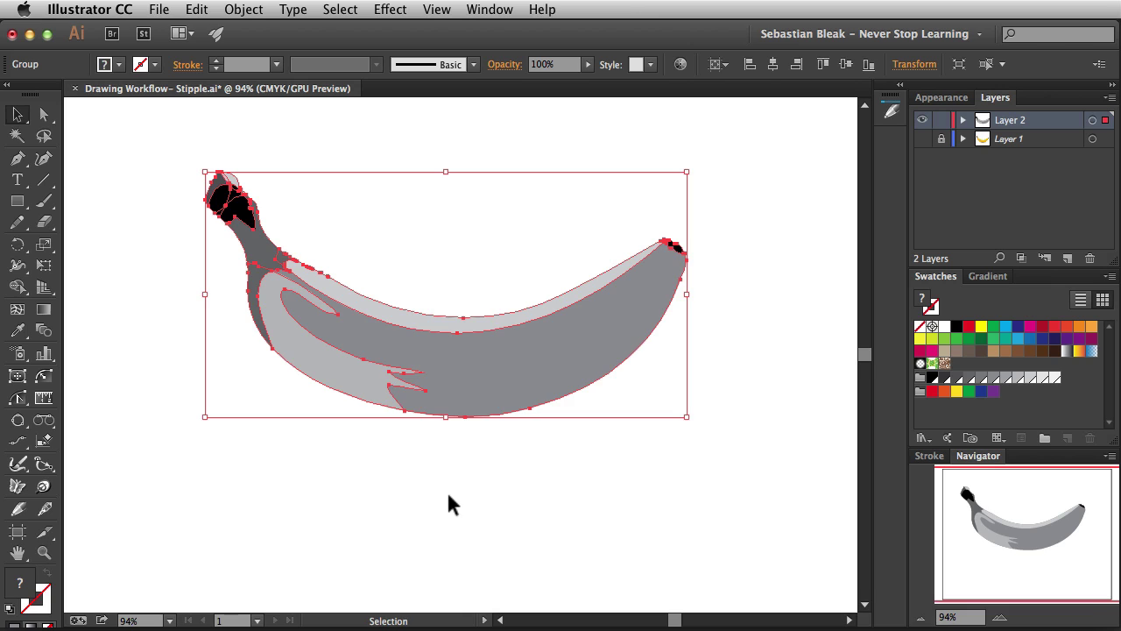
pyautogui.press('super+z')
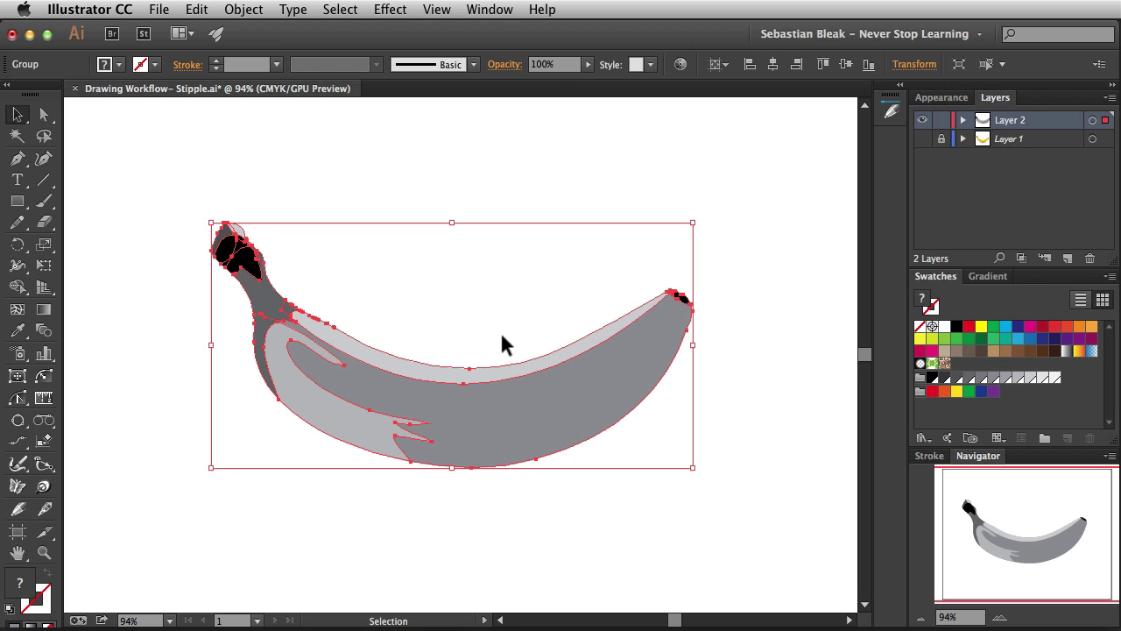
# Step: Show the PathScribe panel to check the point count of the selected banana group
pyautogui.click(488, 10)
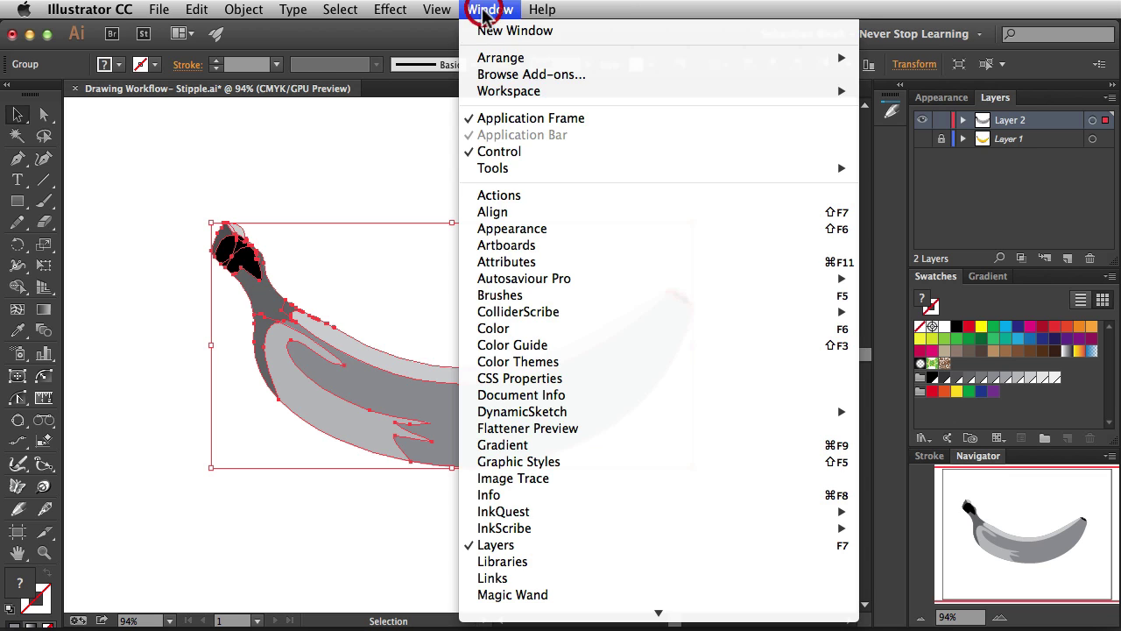
pyautogui.moveTo(592, 612)
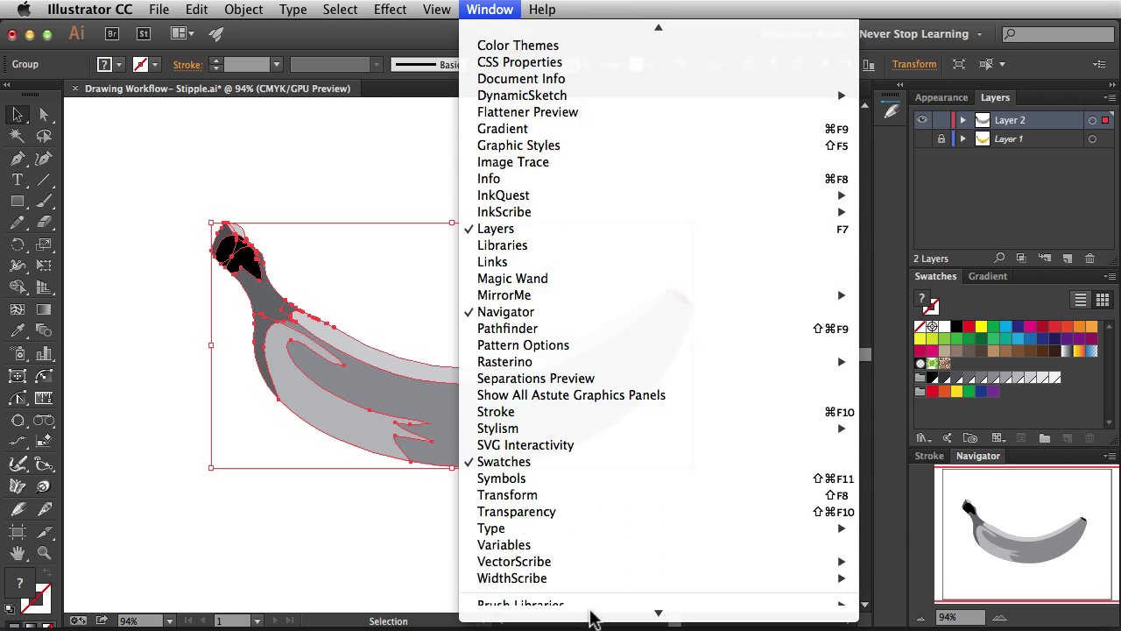
pyautogui.moveTo(662, 497)
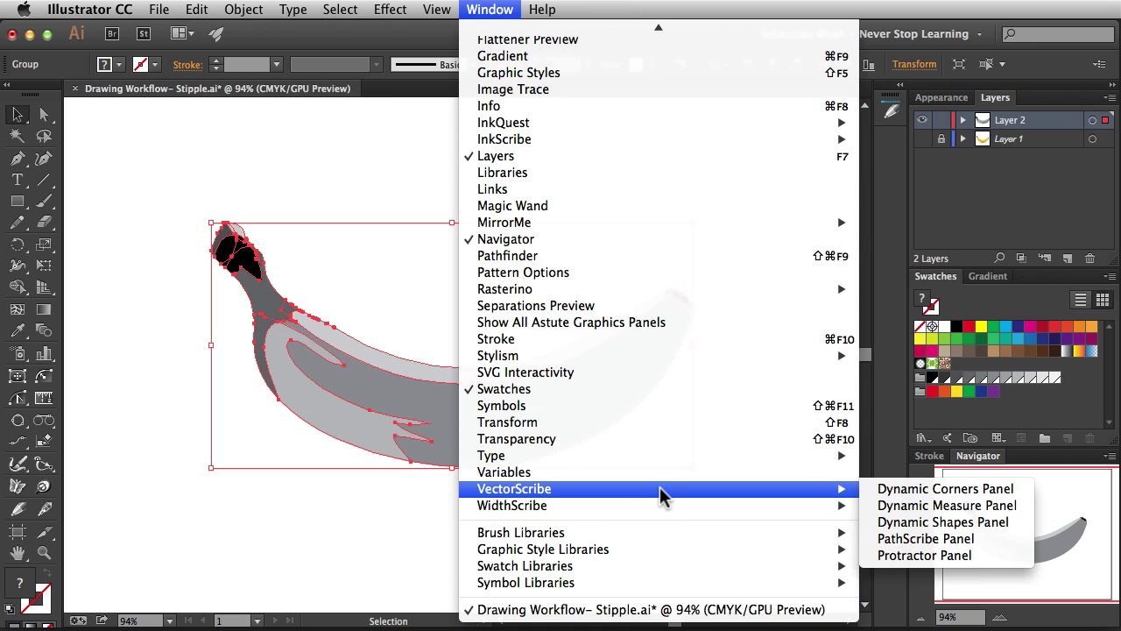
pyautogui.click(989, 536)
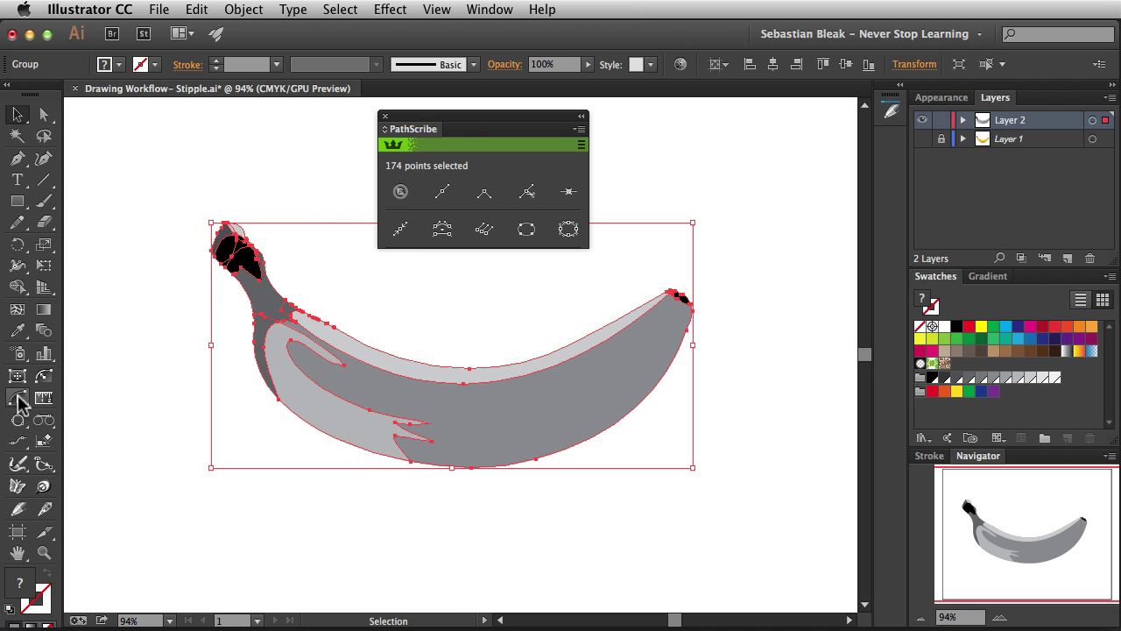
# Step: Remove redundant points across the whole banana group with the Smart Remove Brush at its existing preferences, and close the PathScribe panel
pyautogui.moveTo(20, 398)
pyautogui.mouseDown()
pyautogui.moveTo(119, 438)
pyautogui.moveTo(205, 441)
pyautogui.mouseUp()
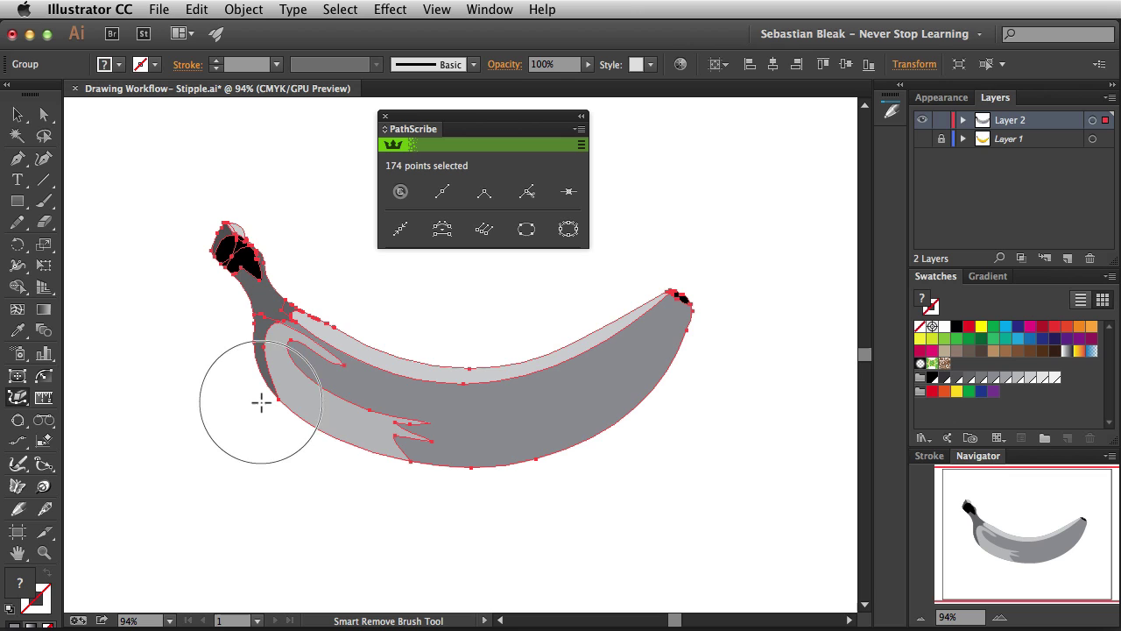
pyautogui.press('Return')
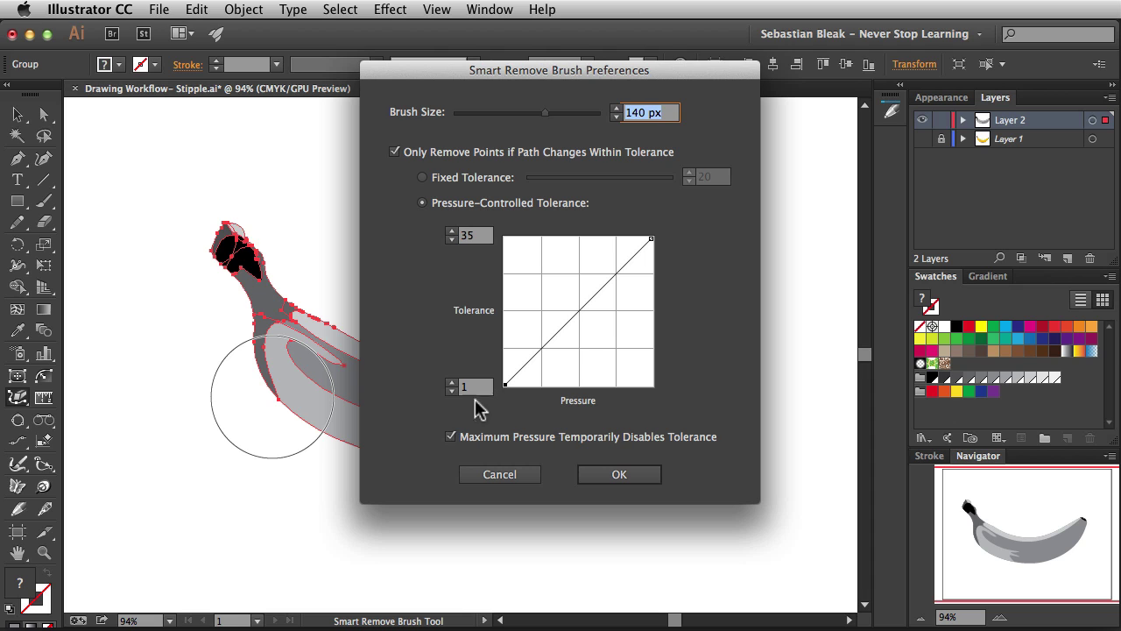
pyautogui.click(602, 475)
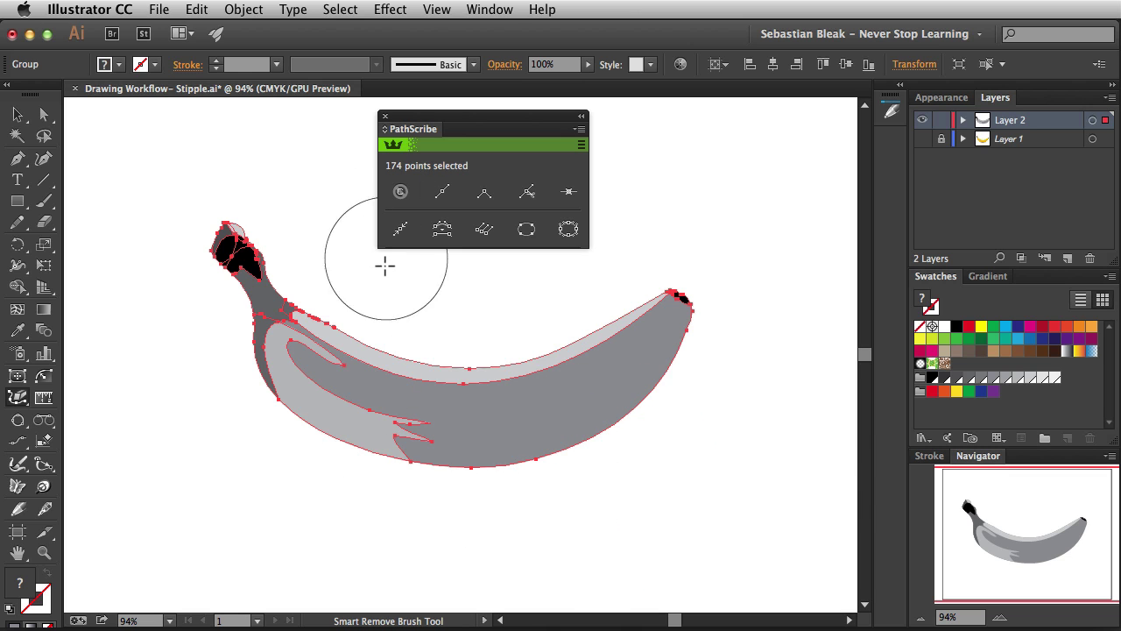
pyautogui.moveTo(216, 206); pyautogui.dragTo(217, 260)
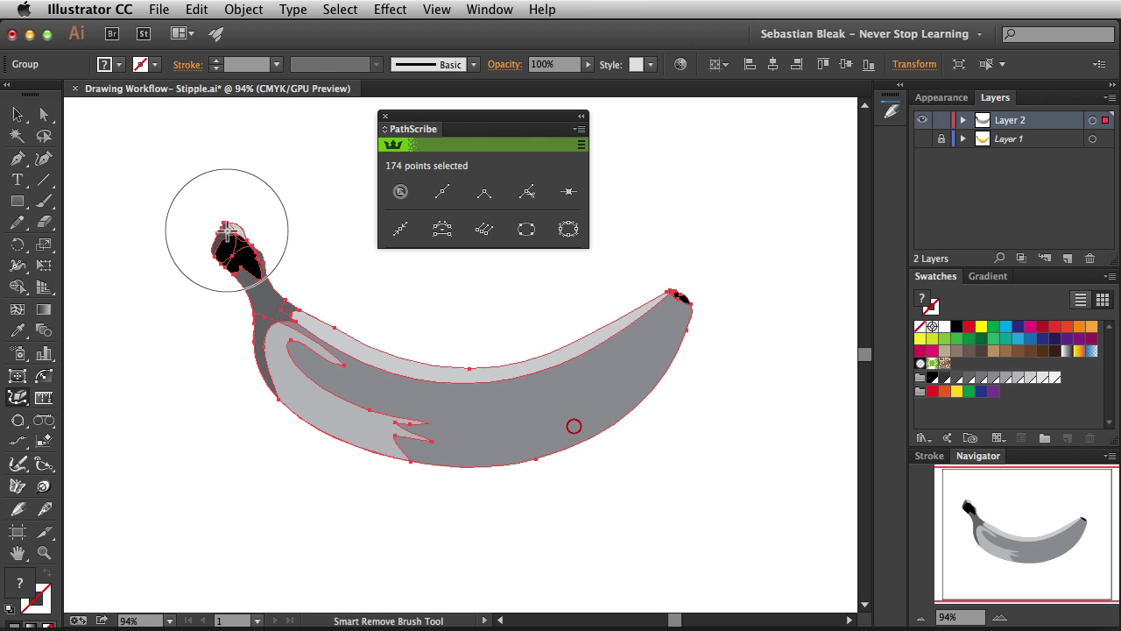
pyautogui.moveTo(226, 229); pyautogui.dragTo(253, 250)
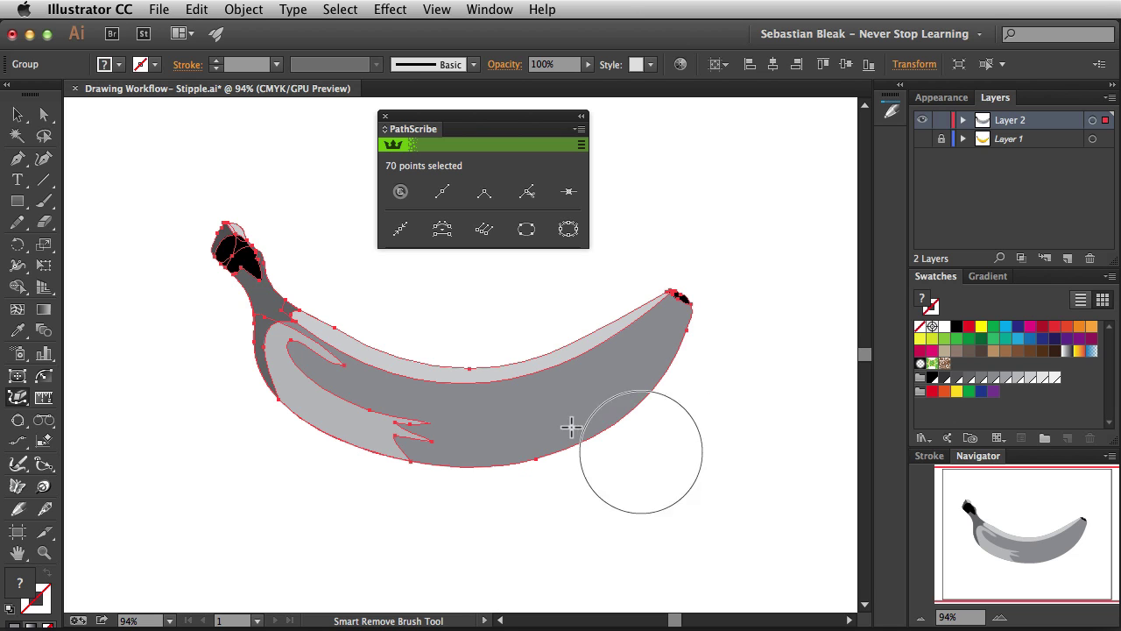
pyautogui.click(385, 115)
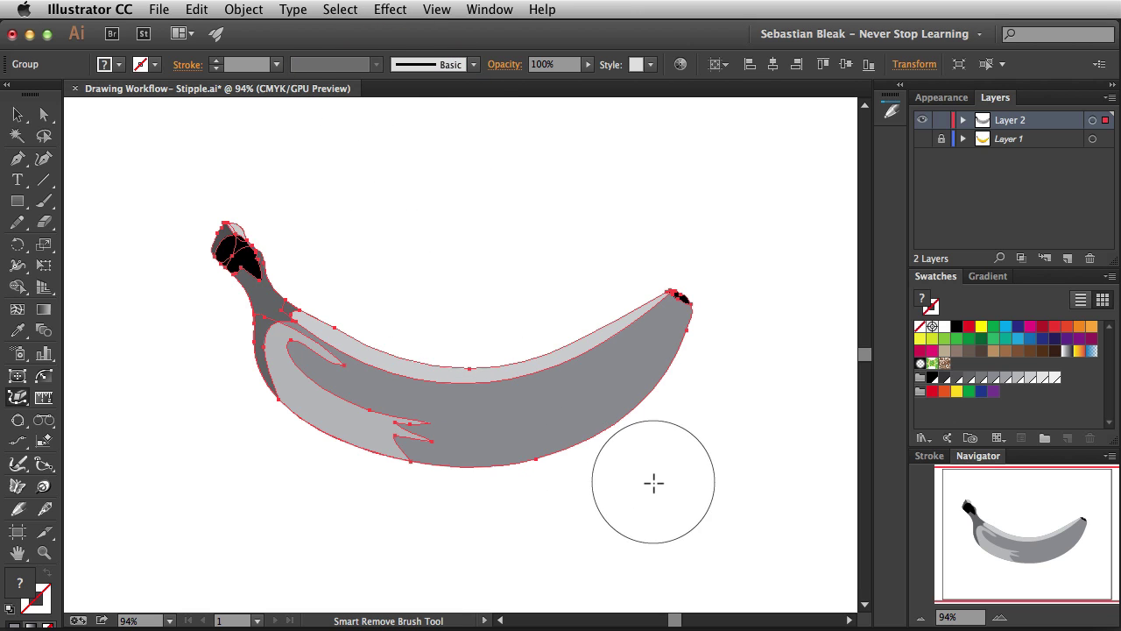
pyautogui.press('v')
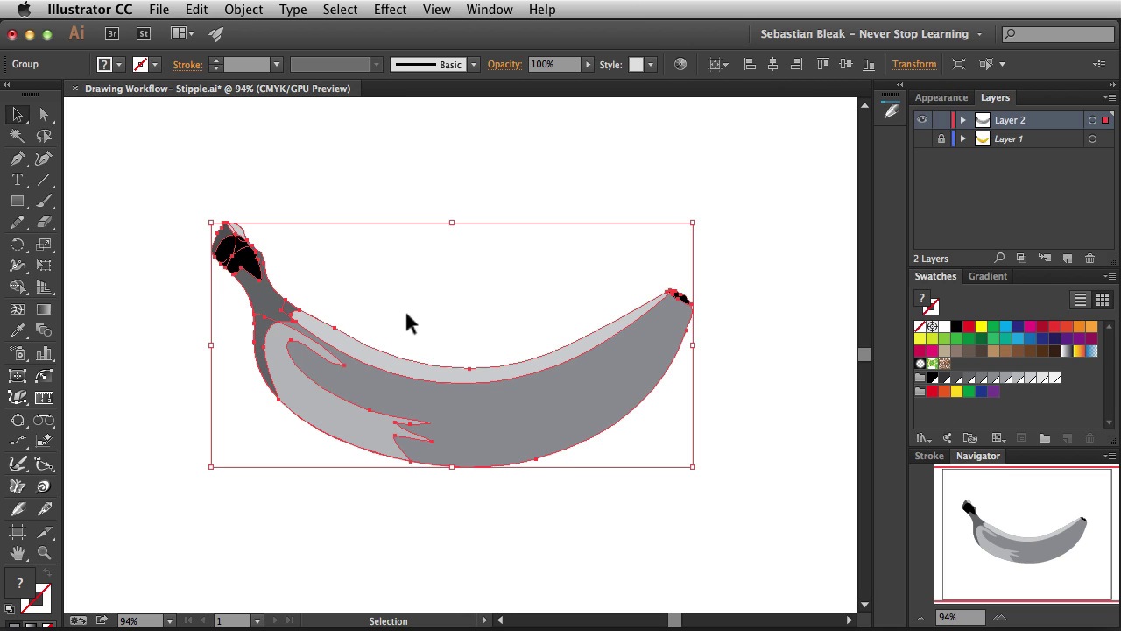
pyautogui.click(389, 13)
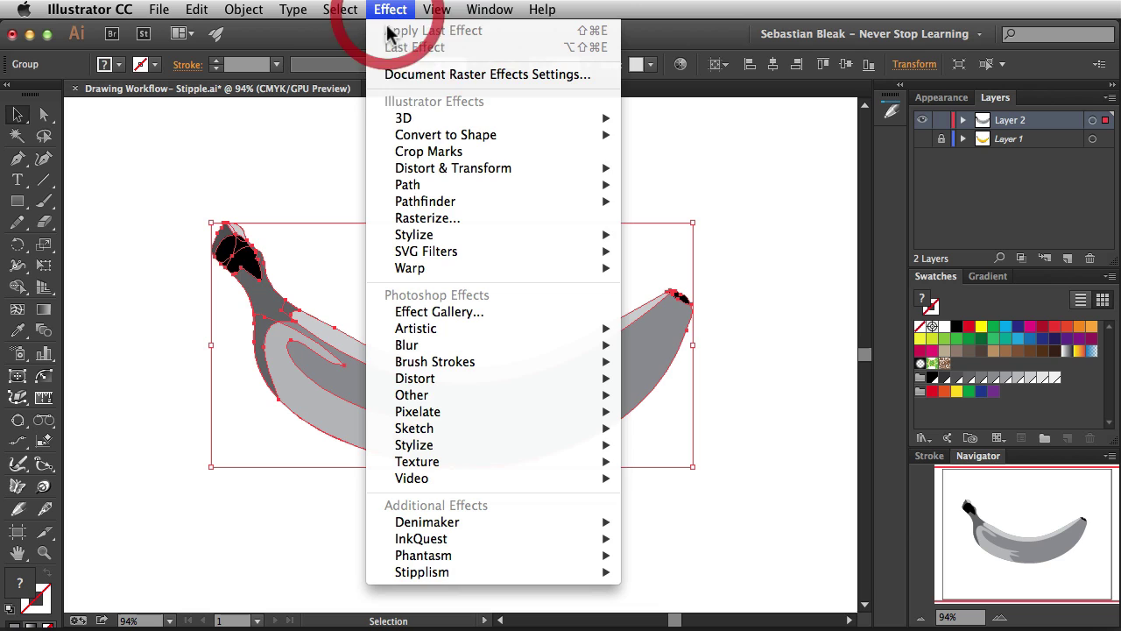
pyautogui.moveTo(570, 573)
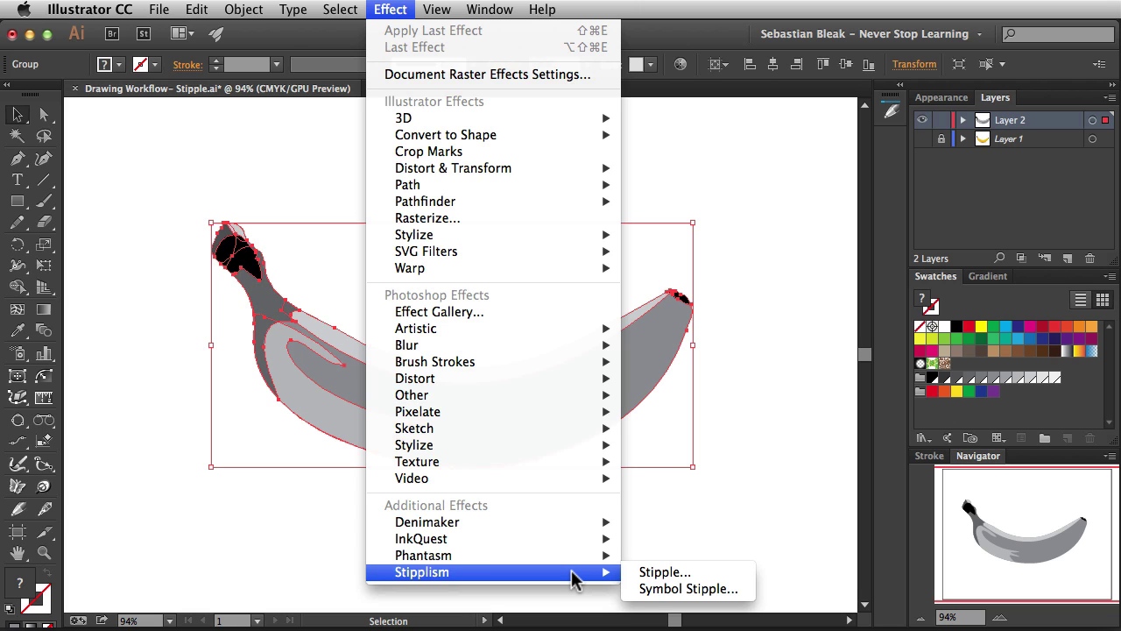
pyautogui.click(721, 576)
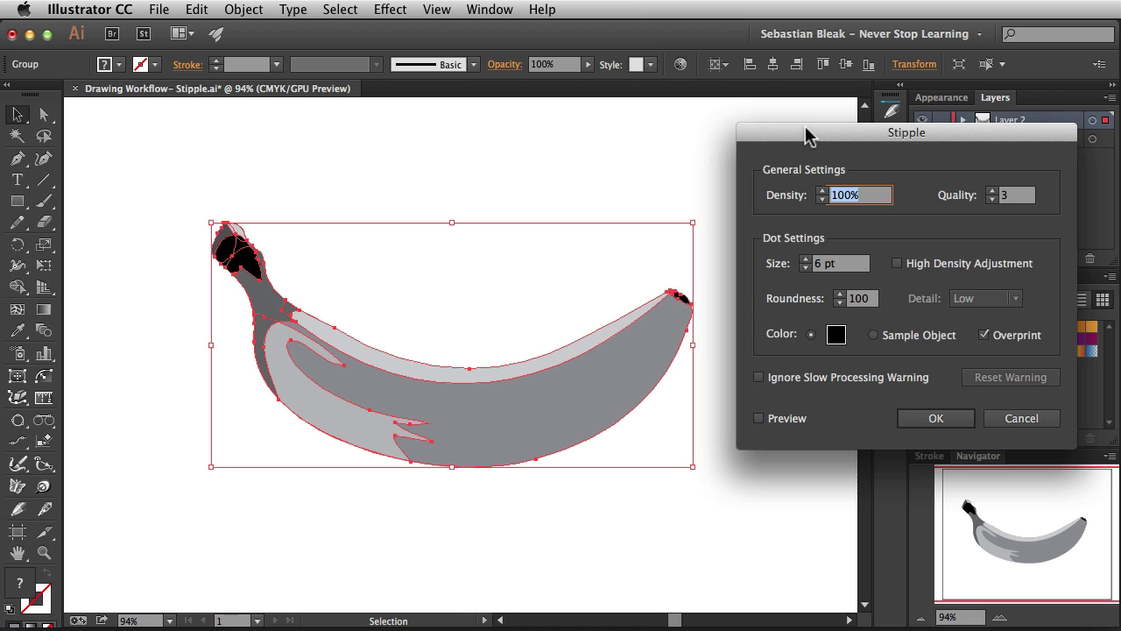
pyautogui.moveTo(807, 136); pyautogui.dragTo(594, 98)
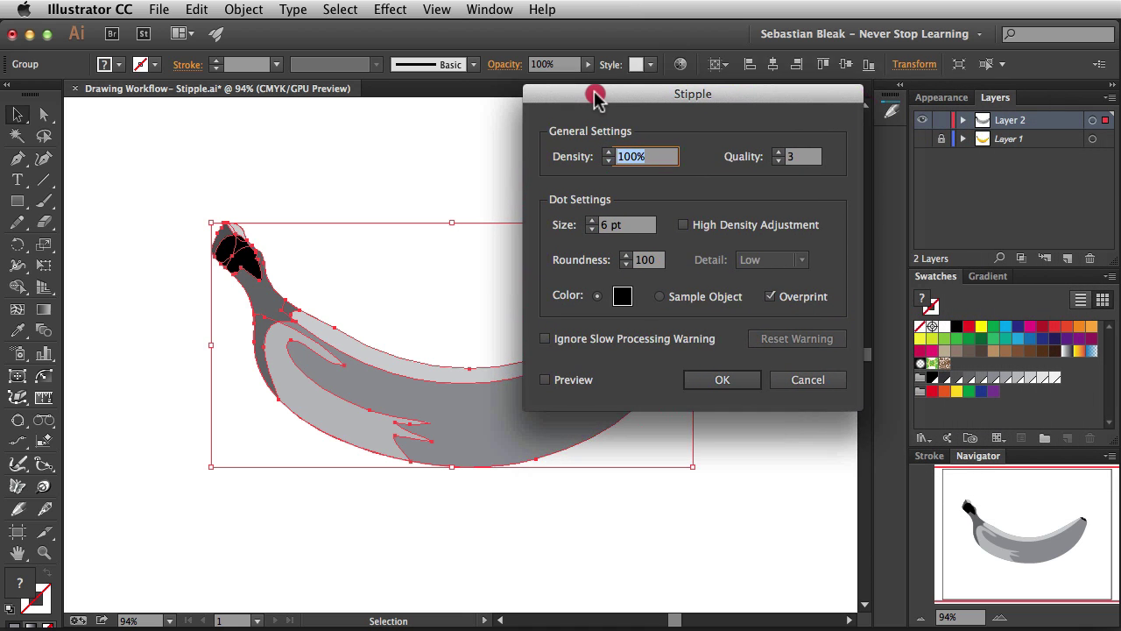
pyautogui.click(792, 385)
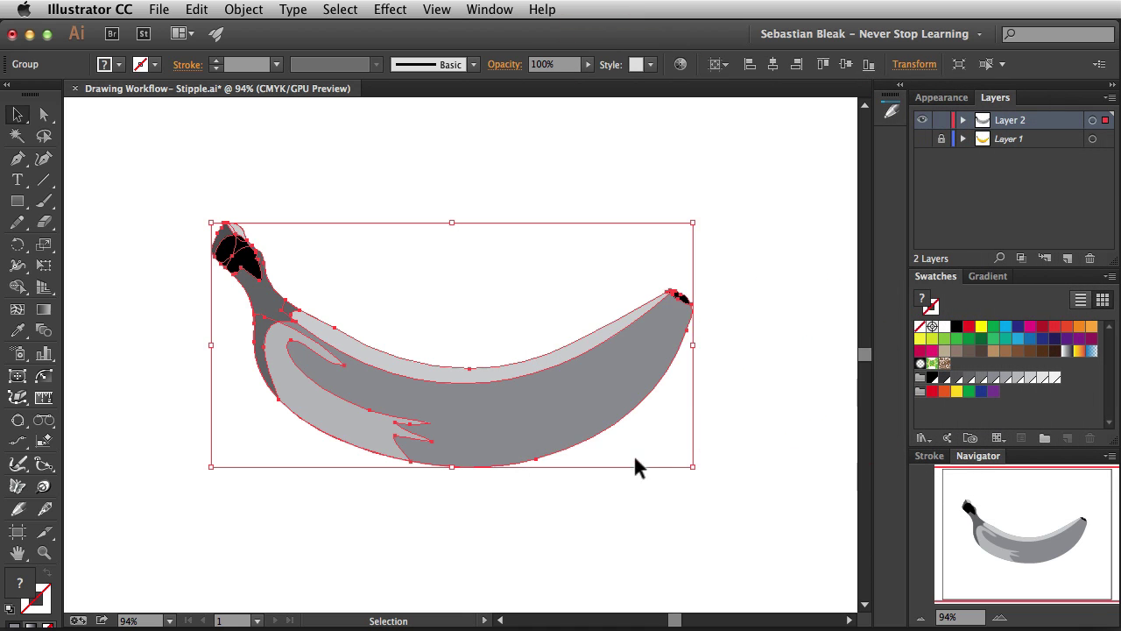
# Step: Start a Stipplism Stipple effect on the banana group with the artwork in view and preview turned on
pyautogui.moveTo(634, 456); pyautogui.dragTo(443, 358)
pyautogui.press('super+minus')
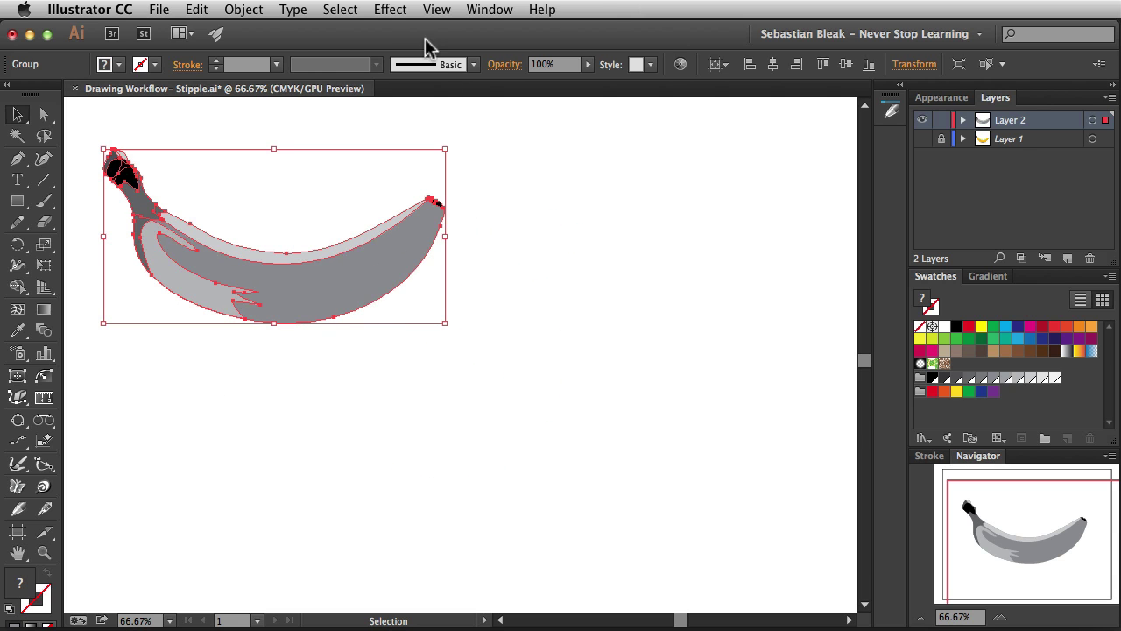
pyautogui.click(390, 9)
pyautogui.moveTo(604, 574)
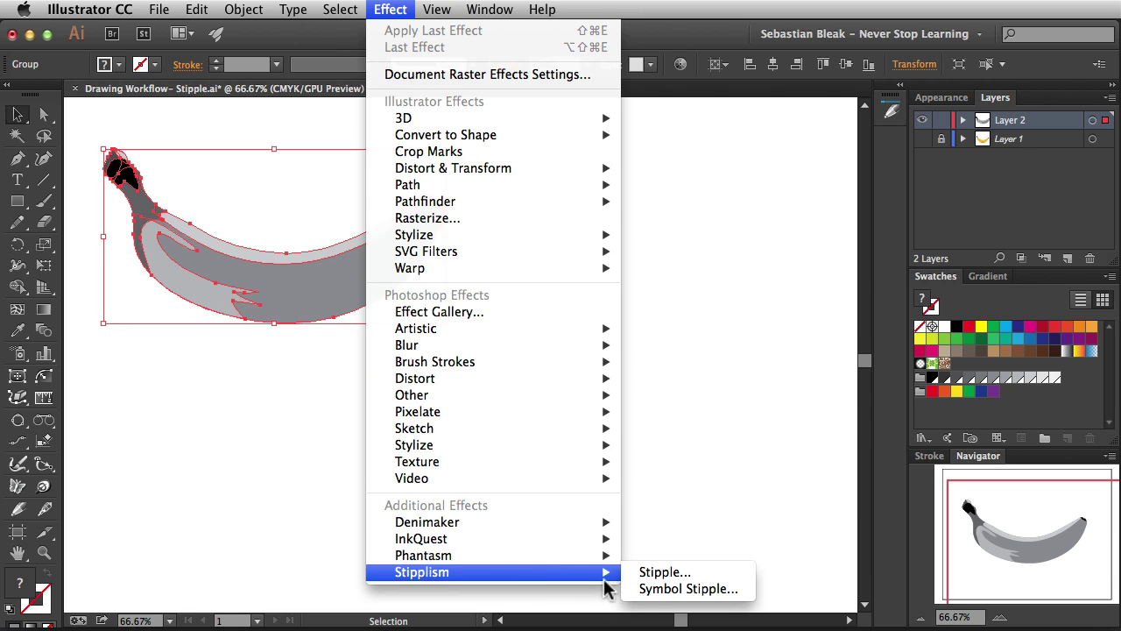
pyautogui.click(647, 570)
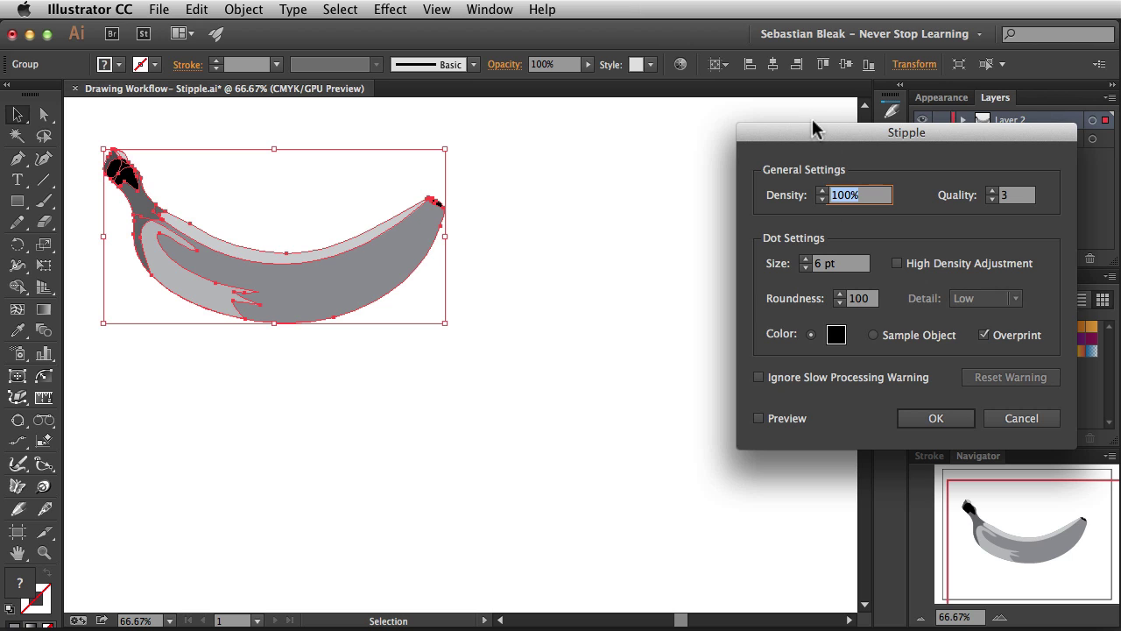
pyautogui.moveTo(815, 130); pyautogui.dragTo(563, 115)
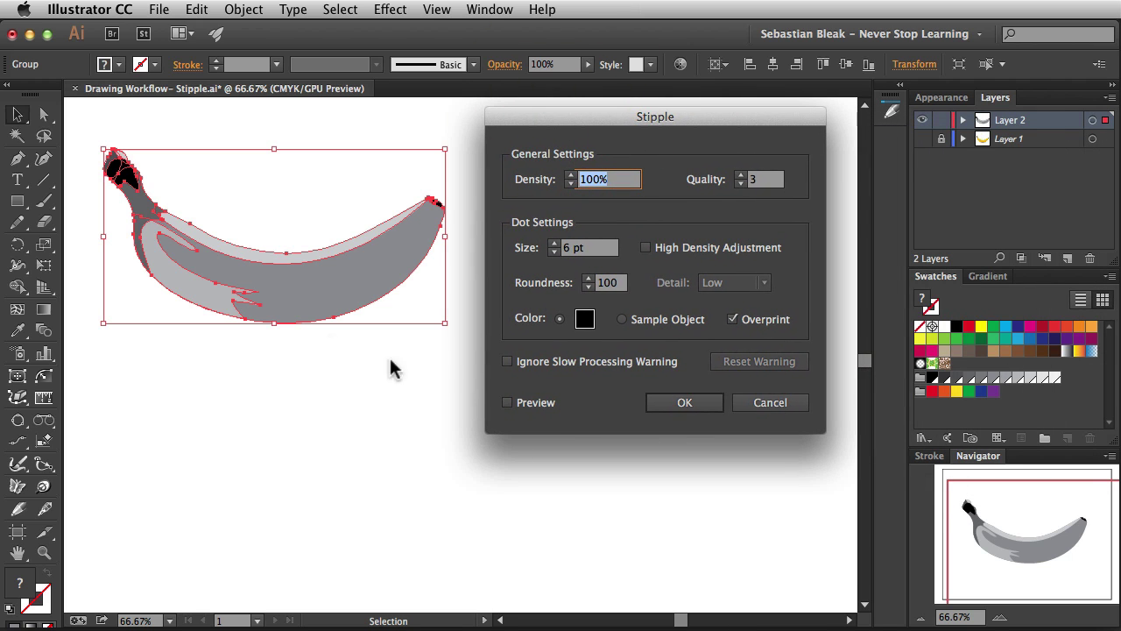
pyautogui.click(509, 402)
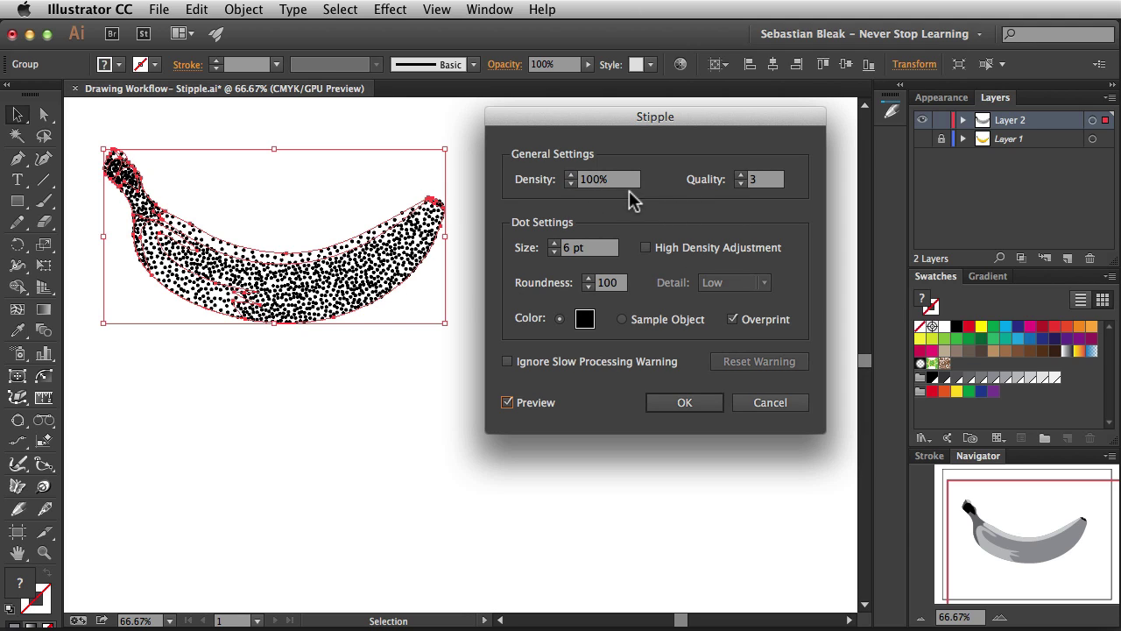
# Step: Set the stipple quality to 1 for a more random dot distribution
pyautogui.click(760, 180)
pyautogui.write('11')
pyautogui.press('BackSpace')
pyautogui.press('Tab')
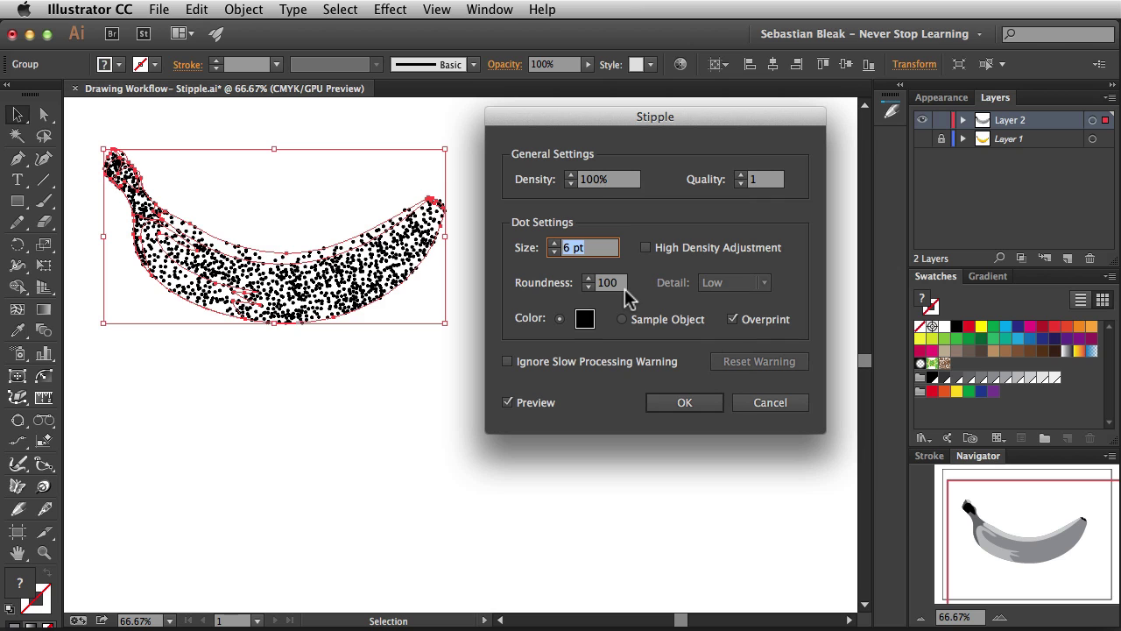
# Step: Set the stipple dot size to 4 pt and turn on High Density Adjustment
pyautogui.press('Down')
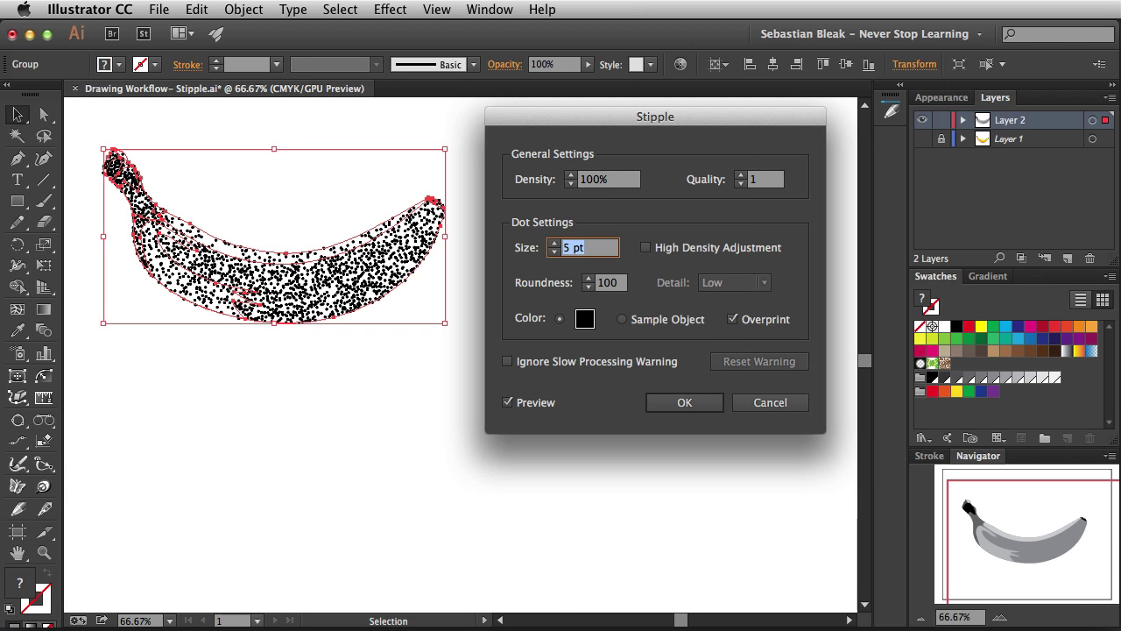
pyautogui.press('Down')
pyautogui.press('Down')
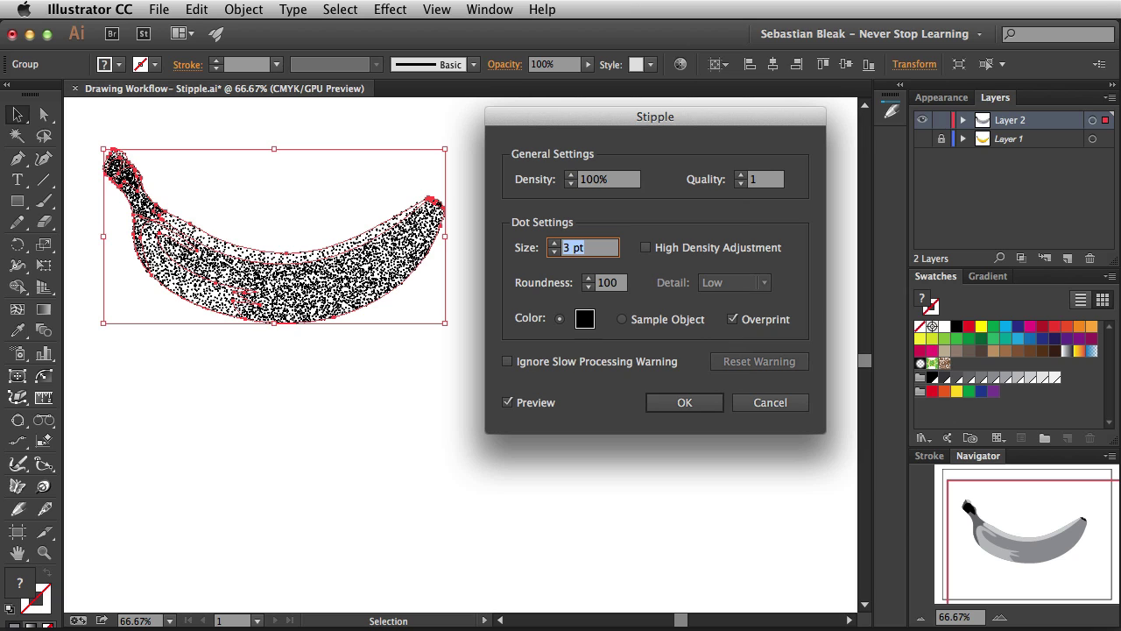
pyautogui.press('Up')
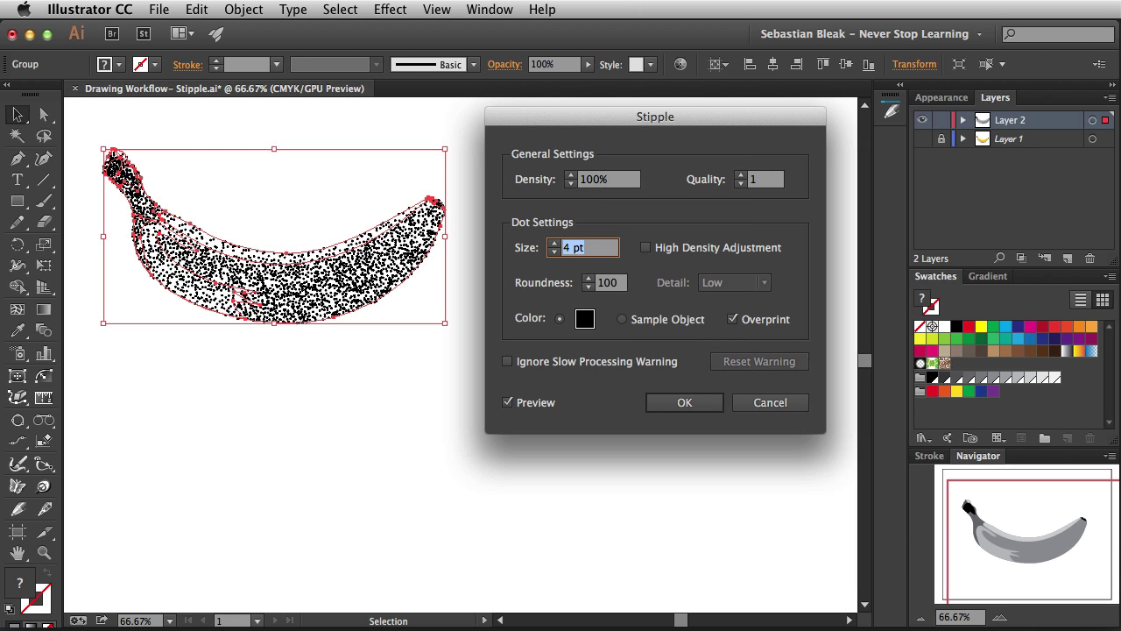
pyautogui.click(650, 255)
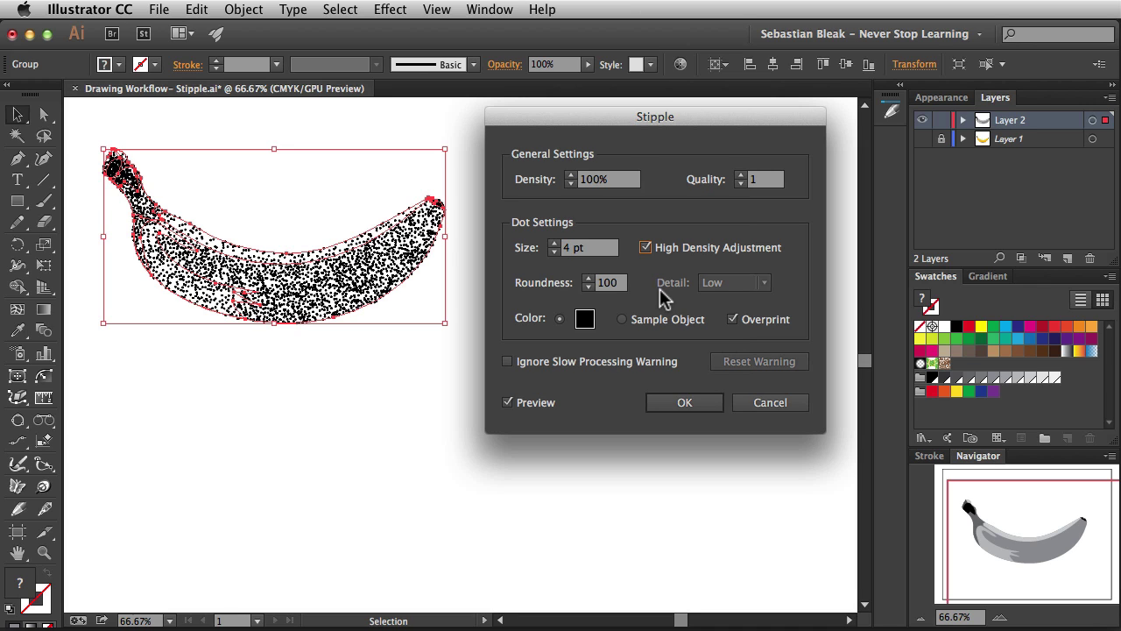
# Step: Set the dot roundness to 20 and the dot detail to Very High
pyautogui.doubleClick(611, 282)
pyautogui.press('shift')
pyautogui.hotkey('shift', 'Down')
pyautogui.hotkey('shift', 'Down')
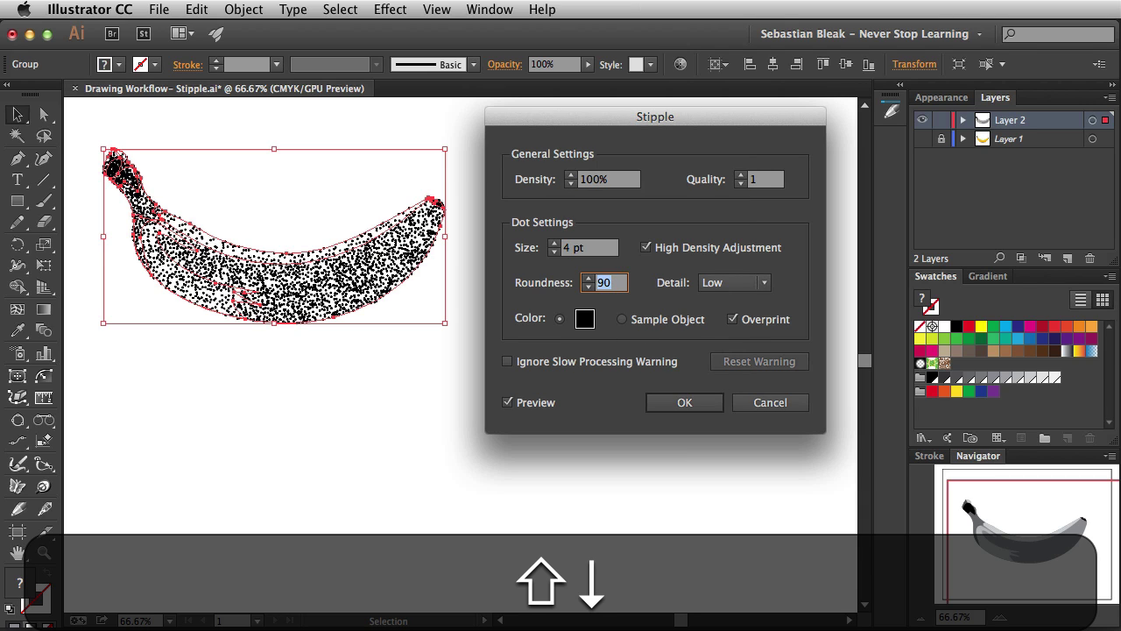
pyautogui.hotkey('shift', 'Down')
pyautogui.hotkey('shift', 'Down')
pyautogui.hotkey('shift', 'Down')
pyautogui.hotkey('shift', 'Down')
pyautogui.hotkey('shift', 'Down')
pyautogui.hotkey('shift', 'Down')
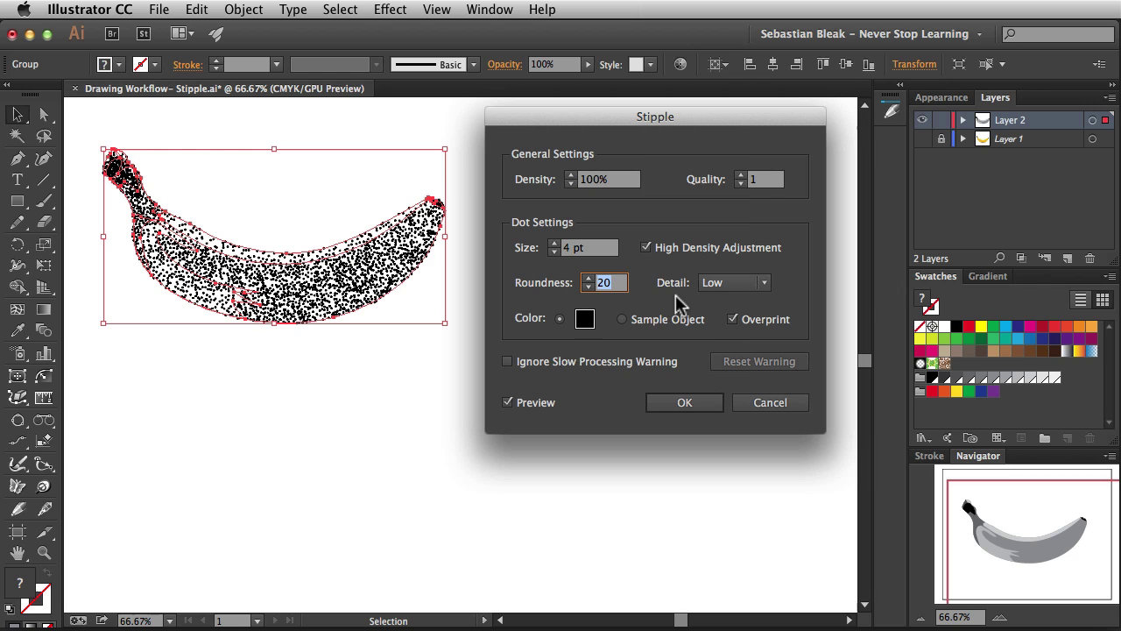
pyautogui.click(763, 284)
pyautogui.click(746, 360)
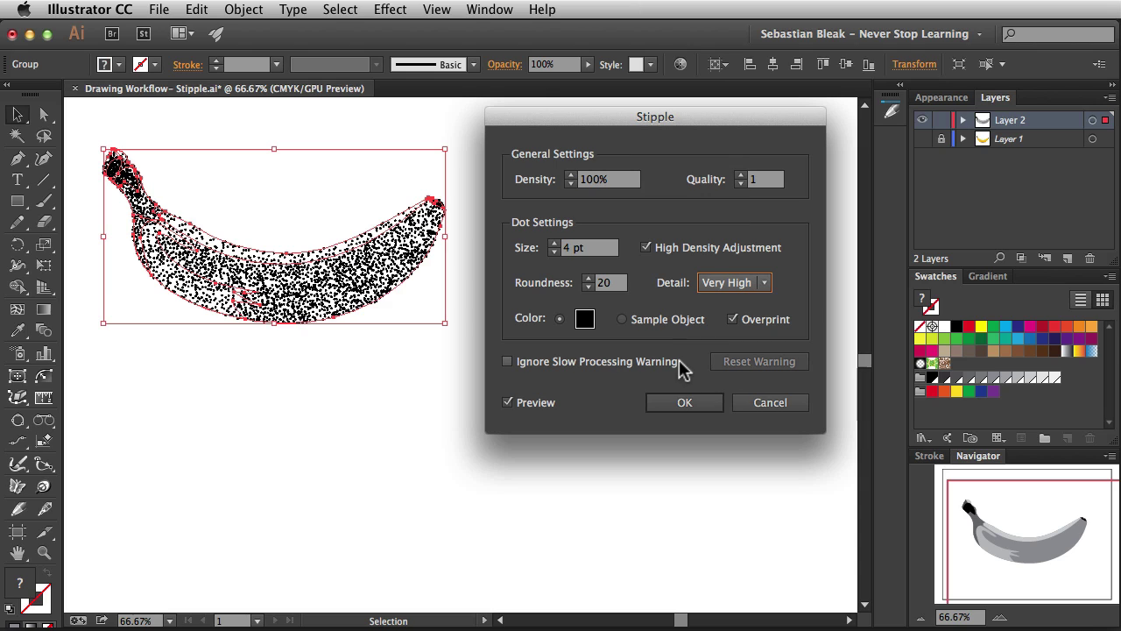
# Step: Change the stipple dot color from the color picker to a dark gray
pyautogui.click(585, 320)
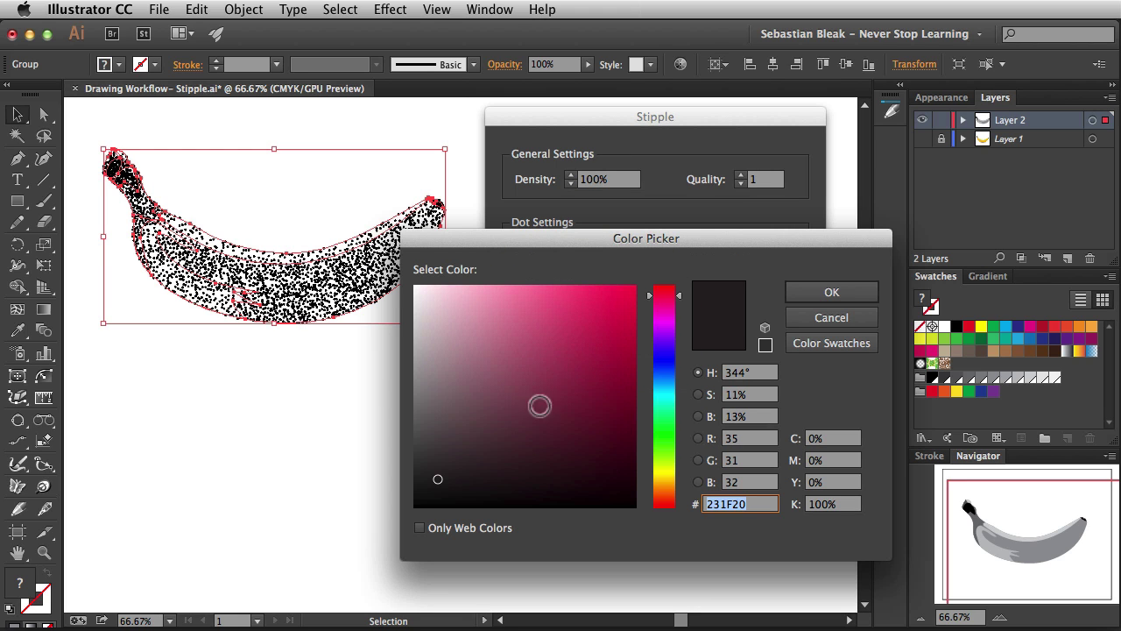
pyautogui.click(417, 453)
pyautogui.click(819, 295)
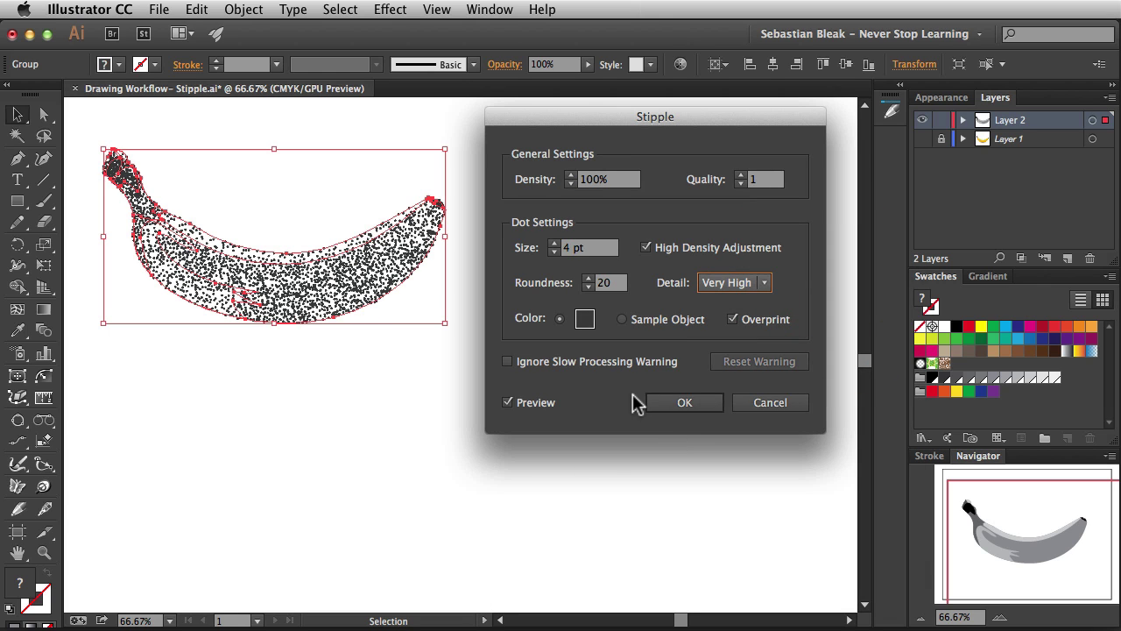
# Step: Try coloring the dots with Sample Object, switch back to the single dark gray color, and apply the Stipple effect
pyautogui.click(622, 320)
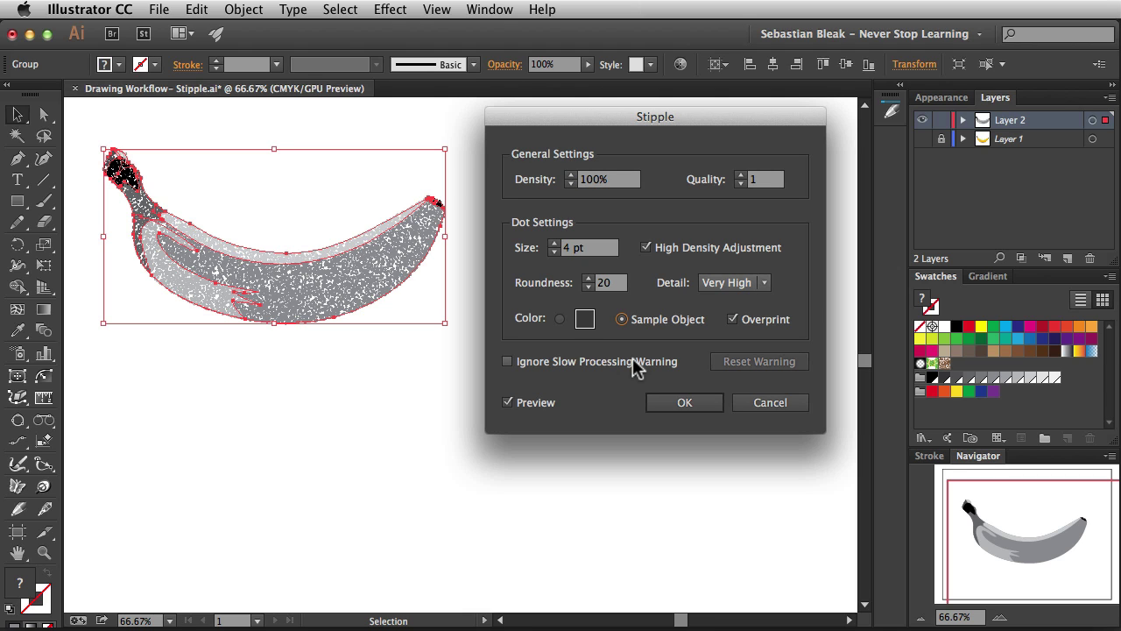
pyautogui.click(560, 318)
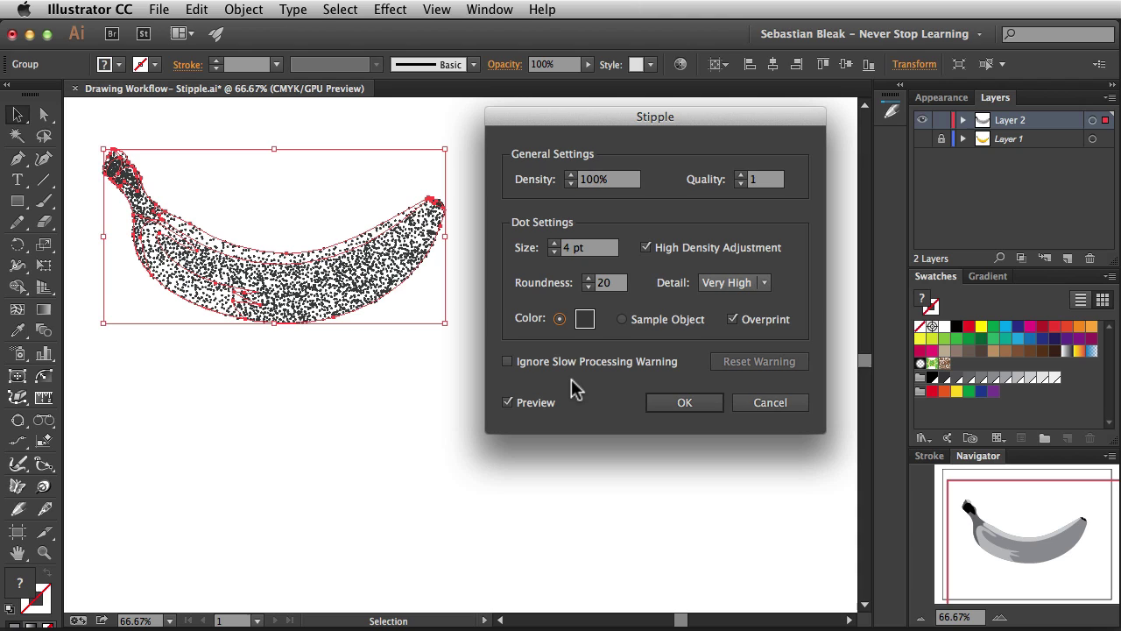
pyautogui.click(666, 406)
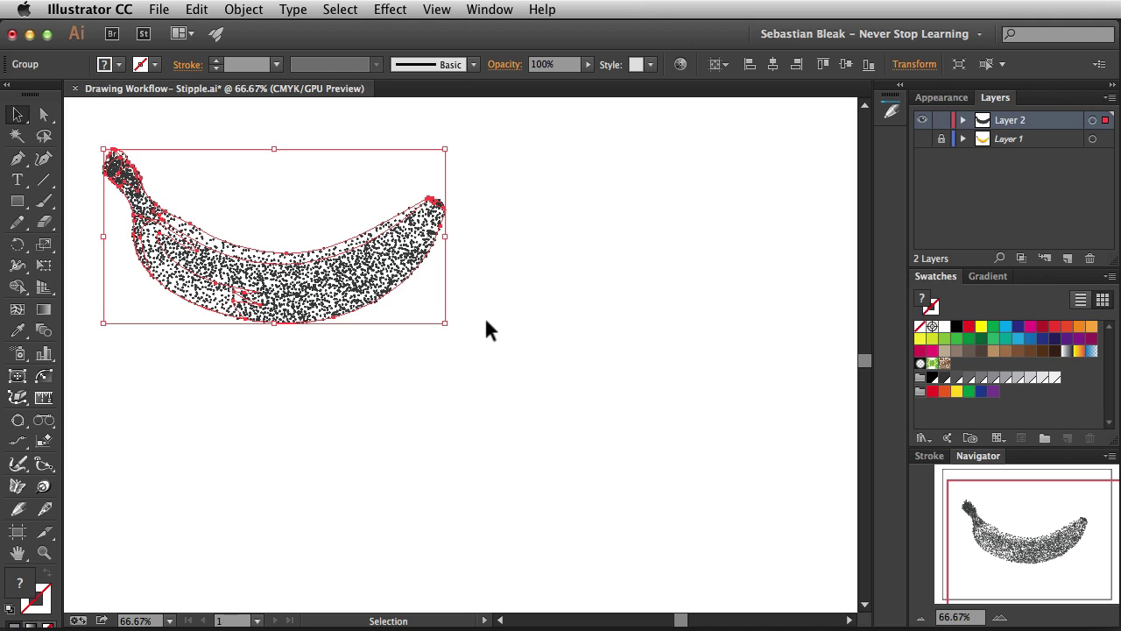
# Step: Check the Stipple effect's settings through the banana group's appearance, and close them without changes
pyautogui.click(935, 96)
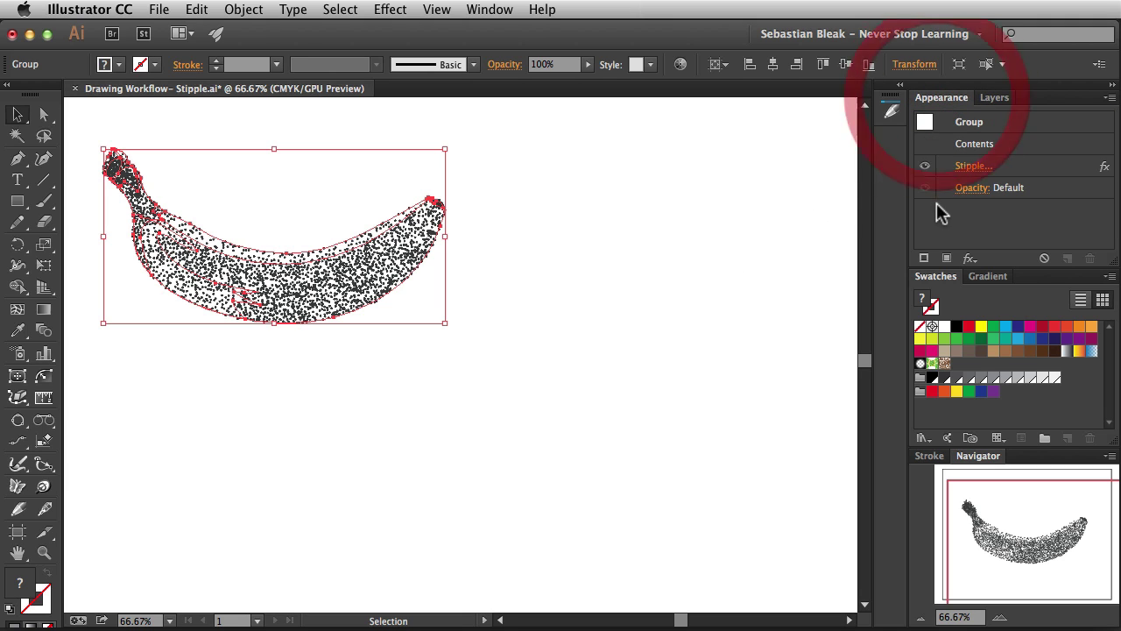
pyautogui.click(971, 167)
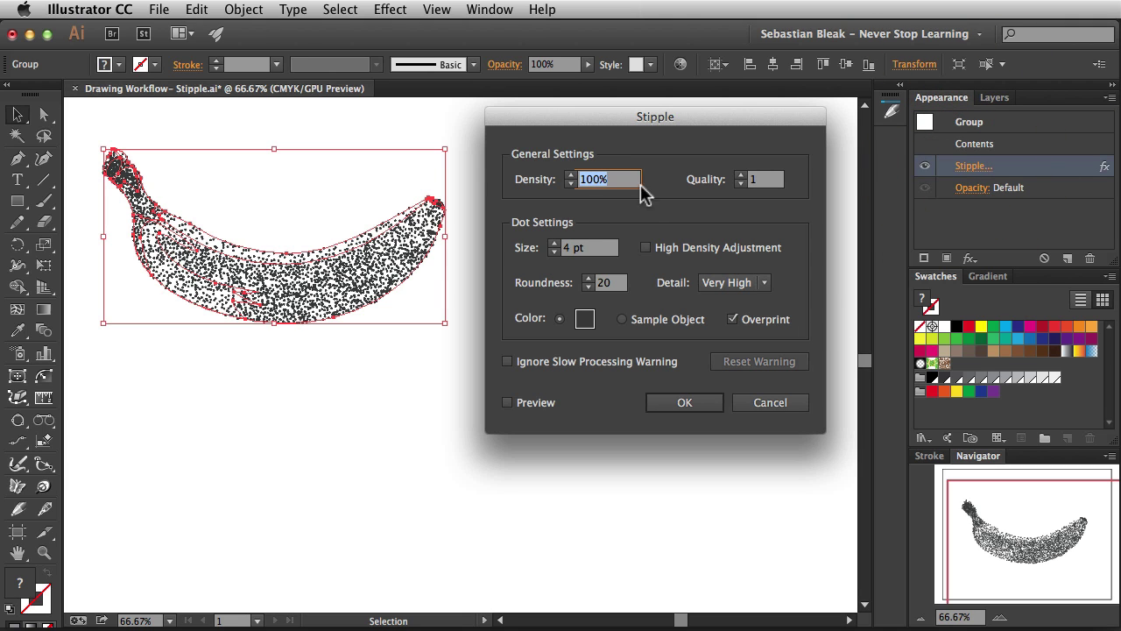
pyautogui.click(772, 403)
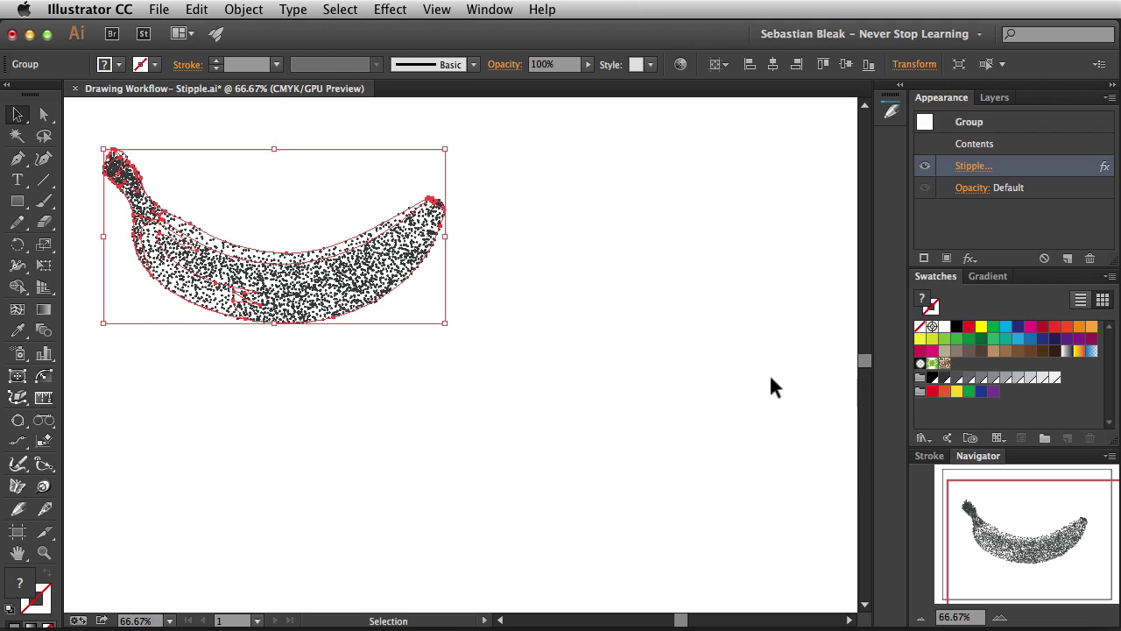
pyautogui.click(994, 97)
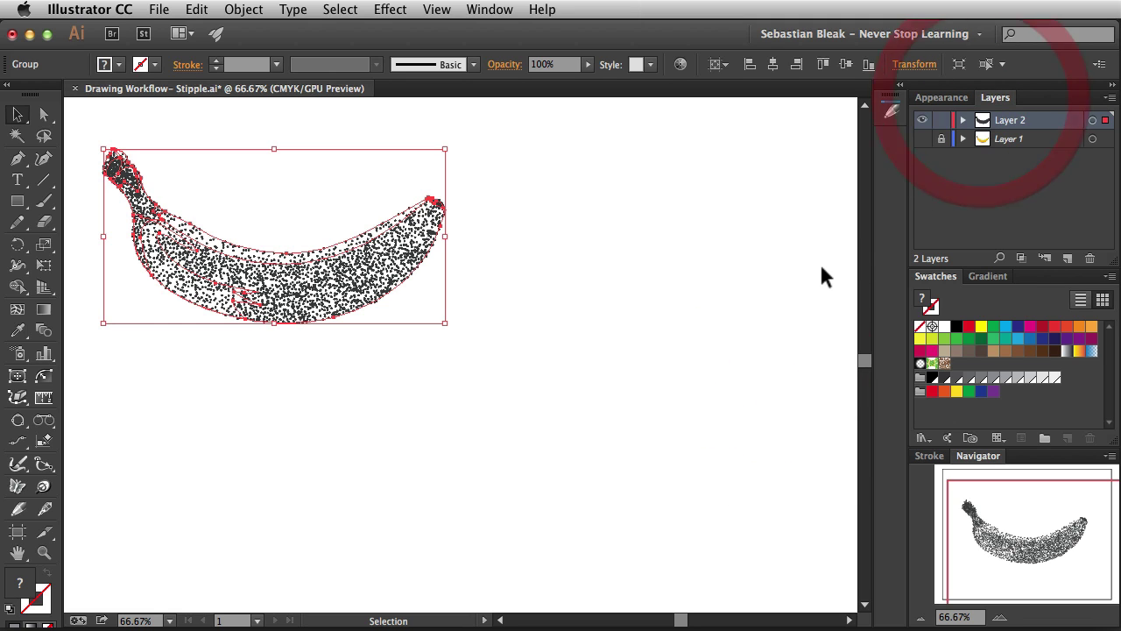
pyautogui.press('super+1')
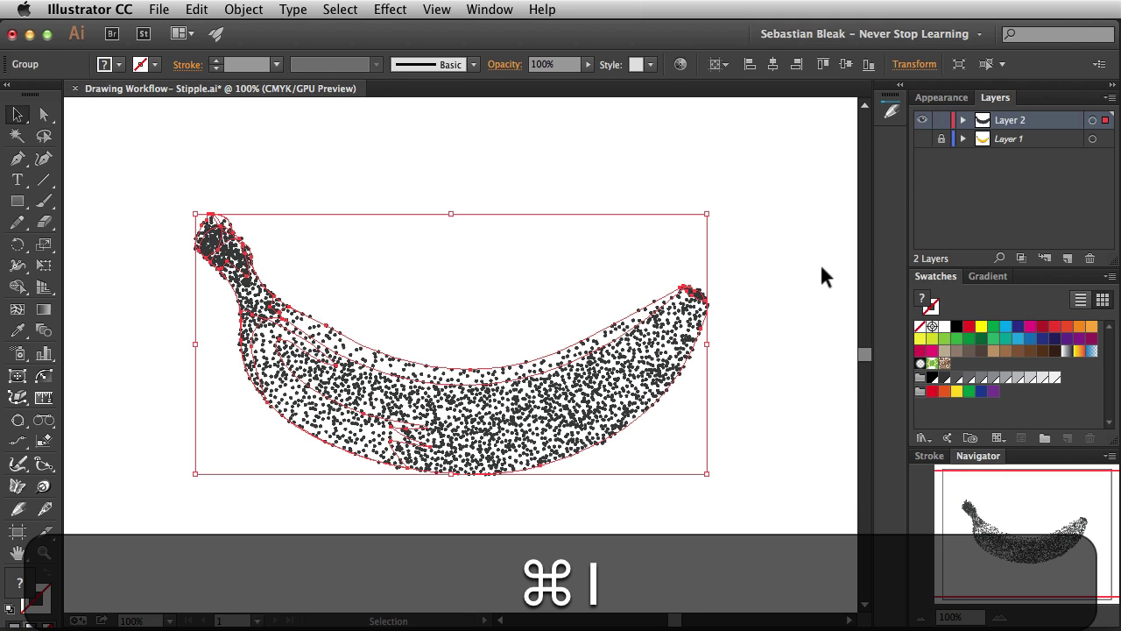
# Step: Try filling the strip along the banana's upper edge with the next lighter gray swatch, and undo the change
pyautogui.click(740, 302)
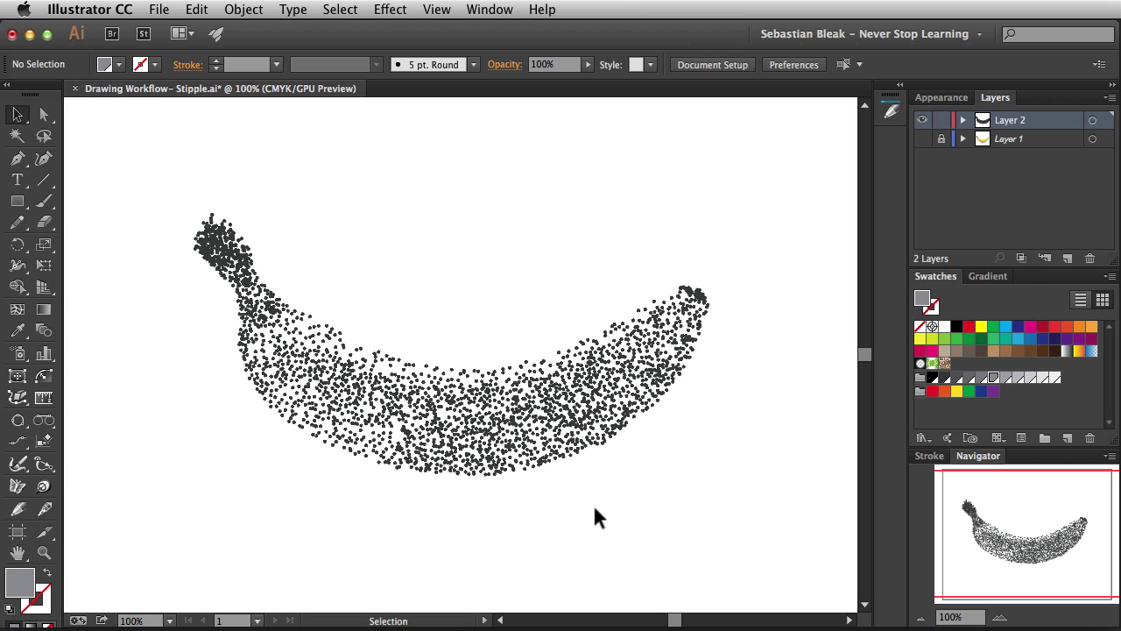
pyautogui.press('a')
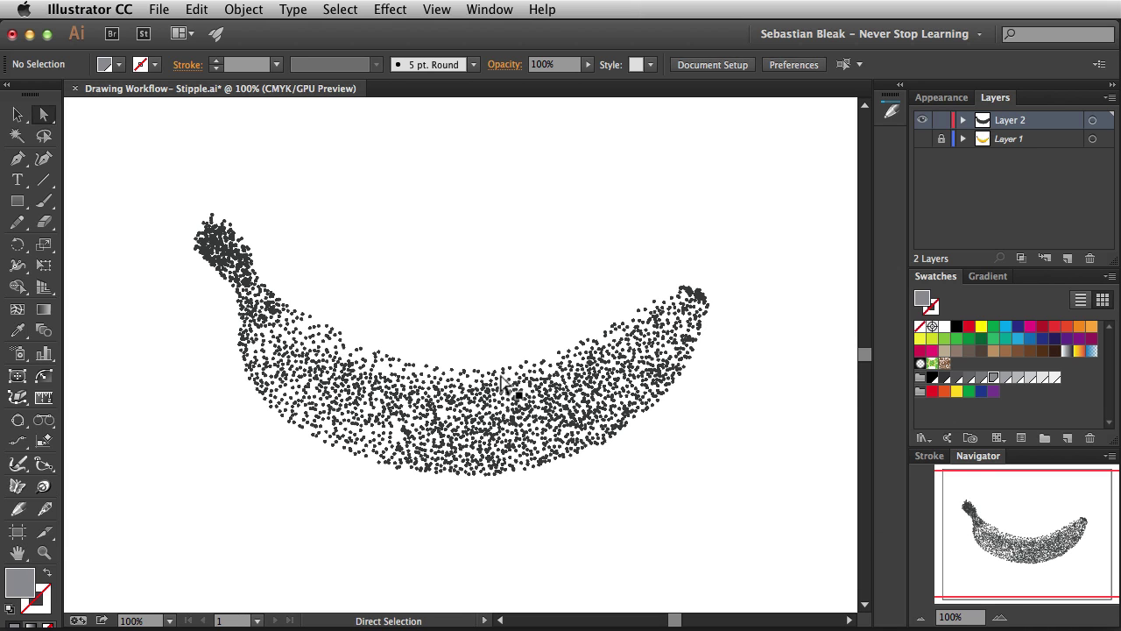
pyautogui.click(502, 377)
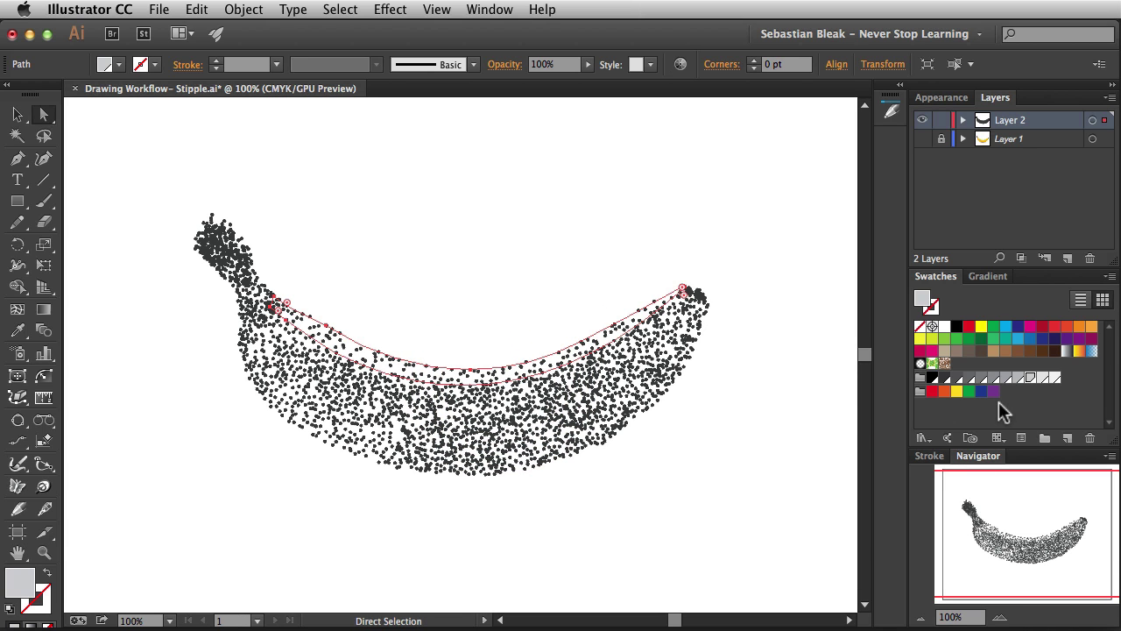
pyautogui.click(1043, 378)
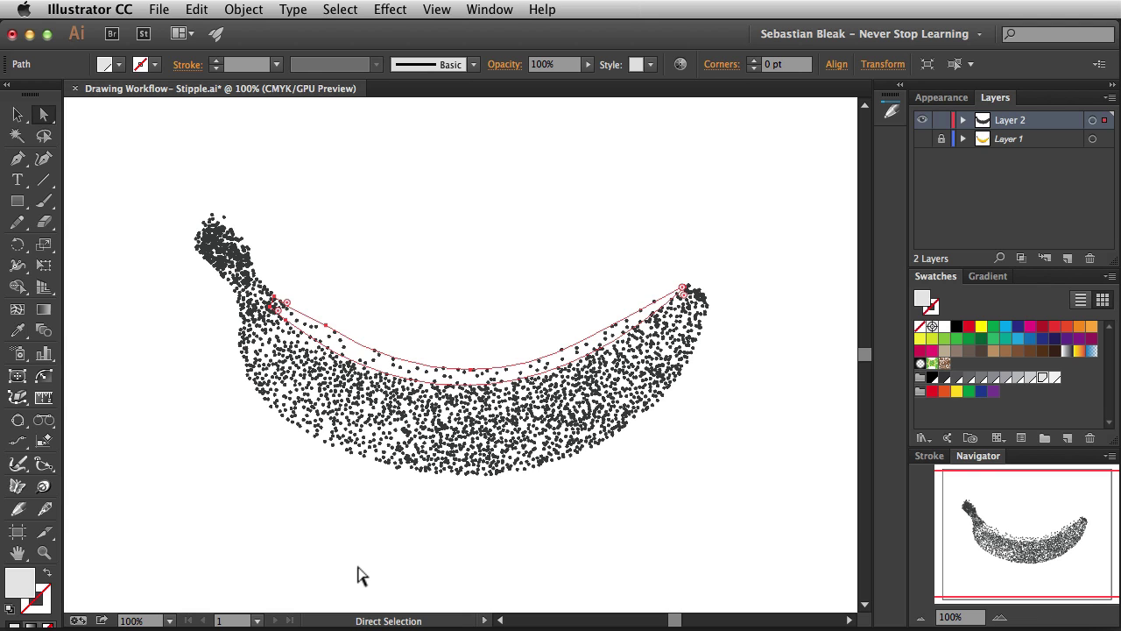
pyautogui.press('super+z')
pyautogui.press('super+z')
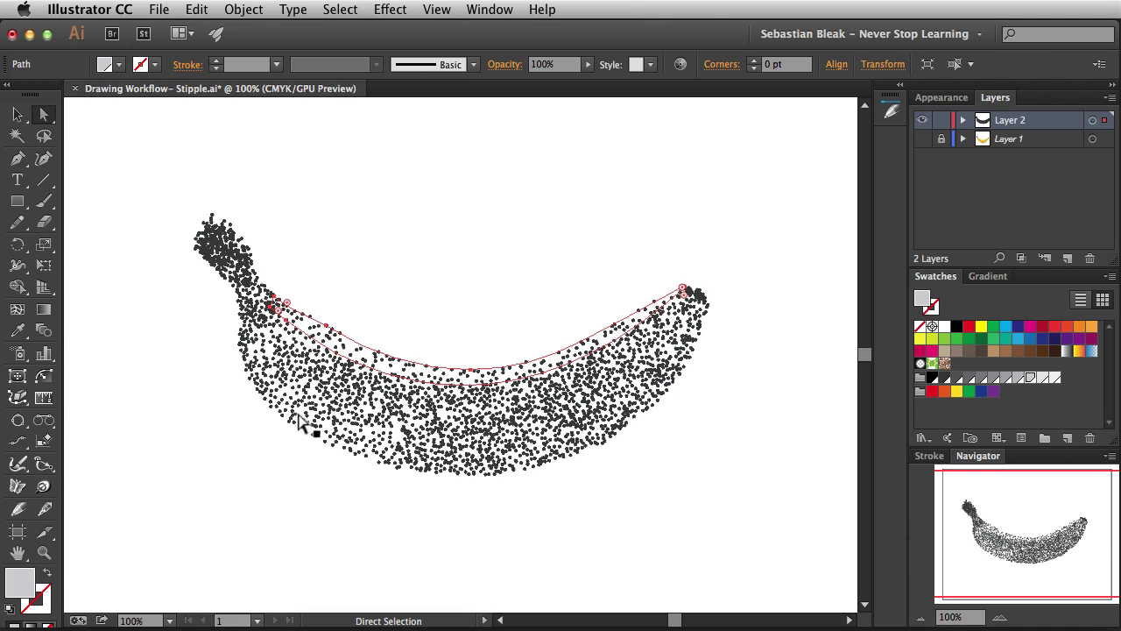
pyautogui.press('super+z')
pyautogui.press('super+z')
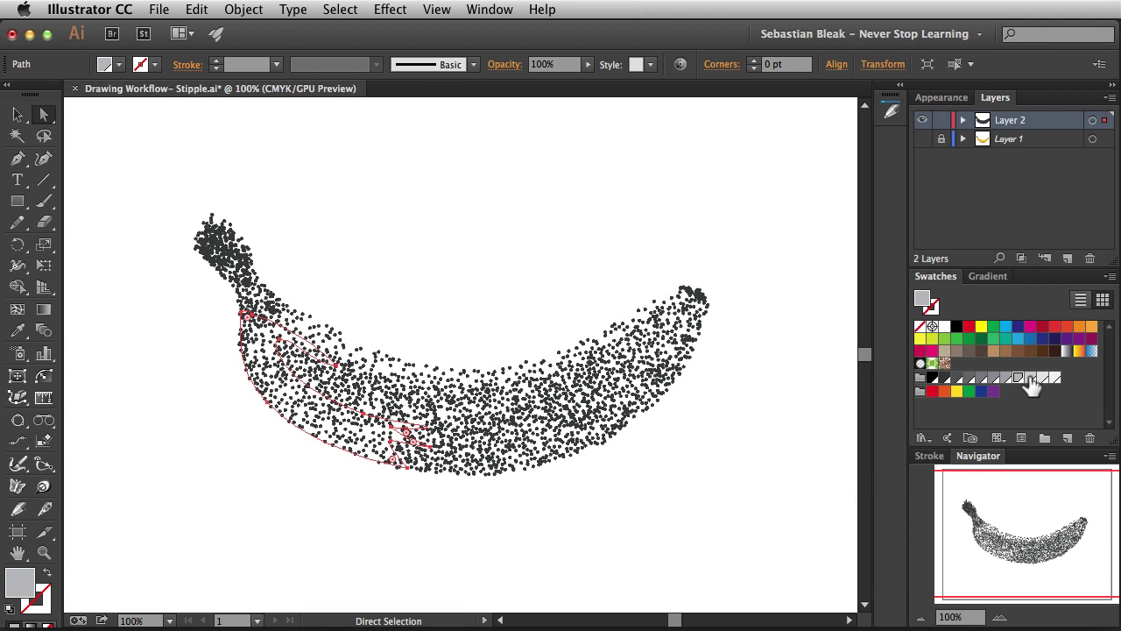
# Step: Fill the highlight shape at the banana's lower left with the next lighter gray swatch, and deselect it
pyautogui.click(1030, 380)
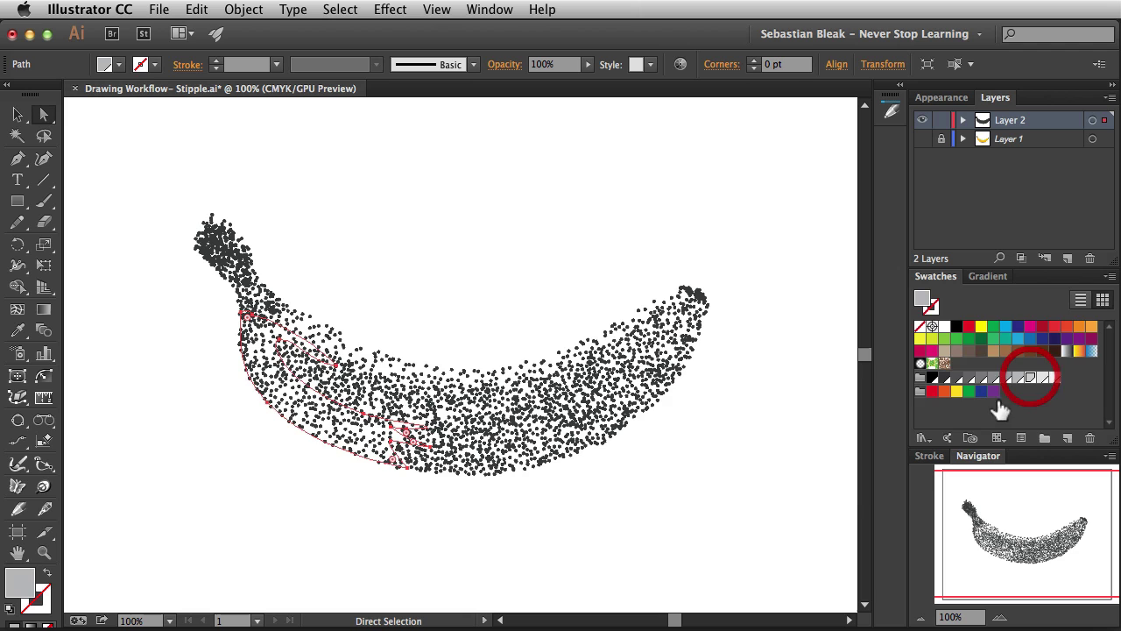
pyautogui.click(721, 514)
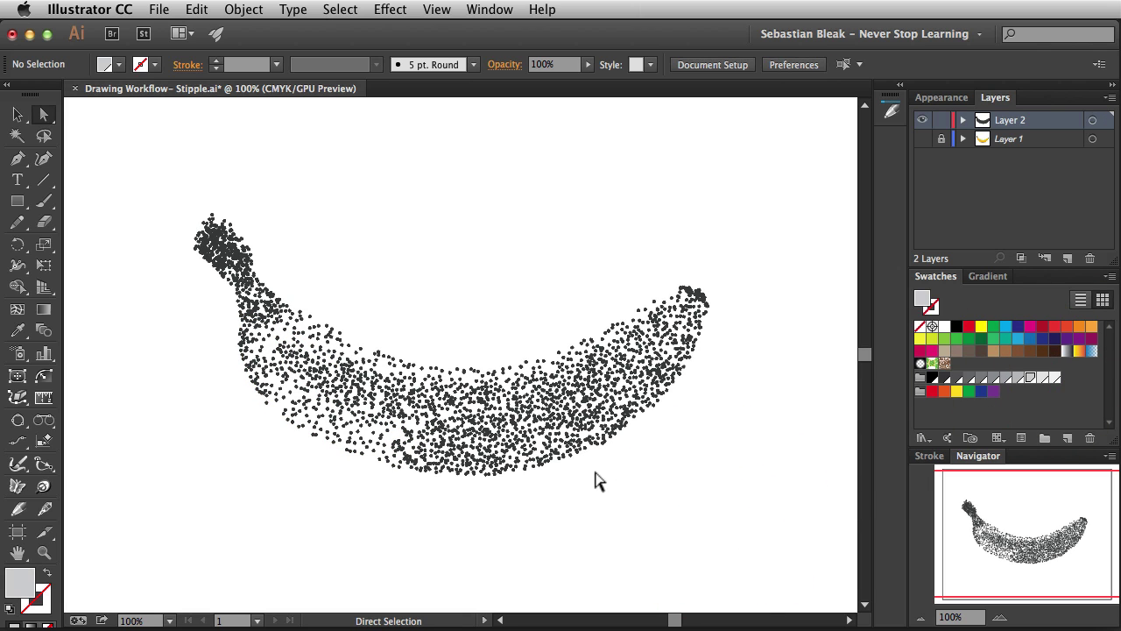
# Step: Review the whole banana group's Stipple settings with Preview on, and close them without changes
pyautogui.press('v')
pyautogui.click(408, 366)
pyautogui.press('super')
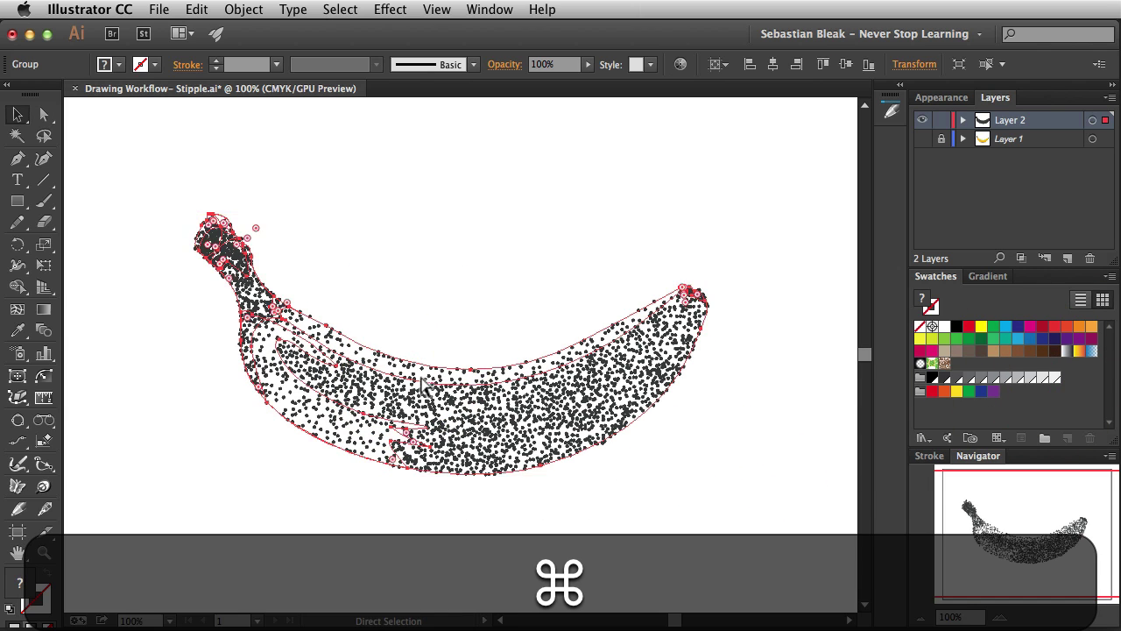
pyautogui.press('super+minus')
pyautogui.press('super+space')
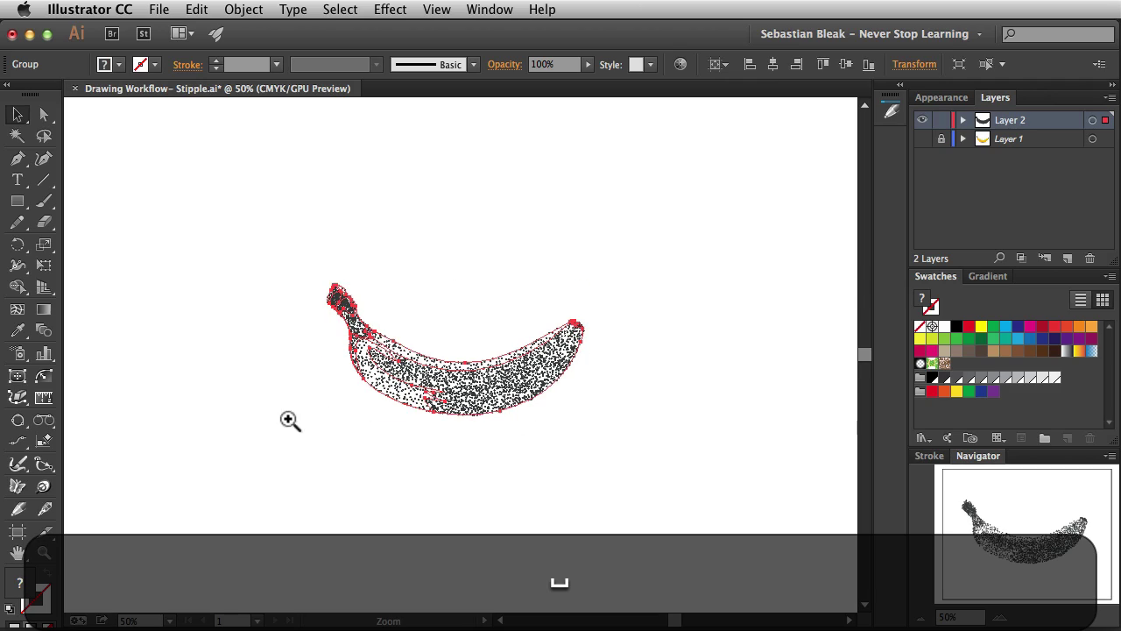
pyautogui.moveTo(298, 429); pyautogui.dragTo(475, 362)
pyautogui.press('space')
pyautogui.moveTo(610, 344); pyautogui.dragTo(411, 357)
pyautogui.click(942, 97)
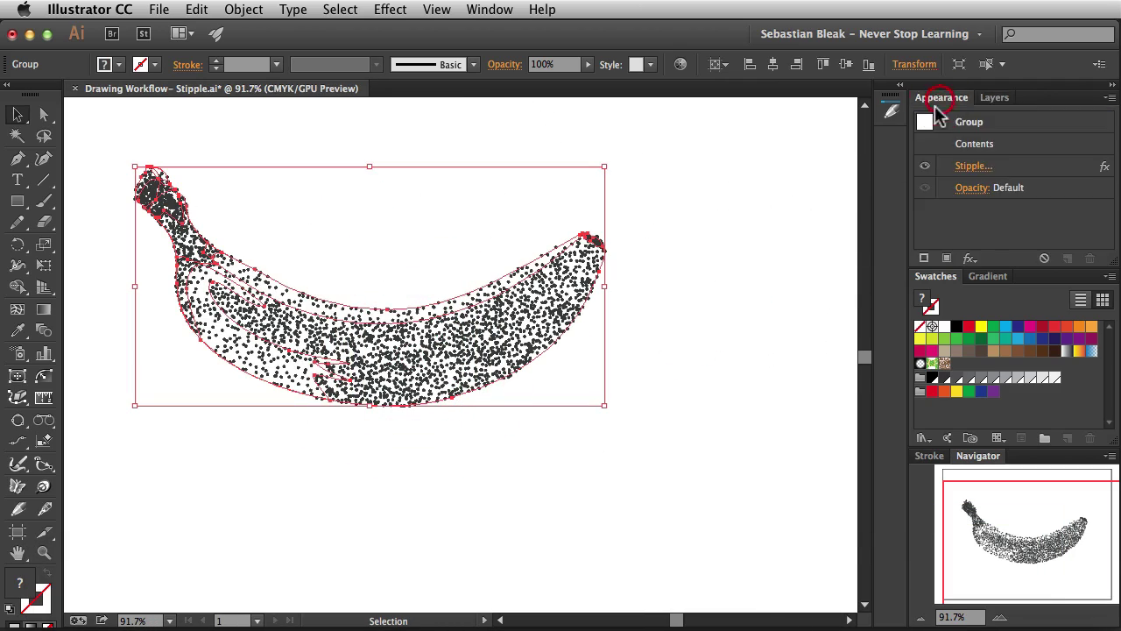
pyautogui.click(972, 165)
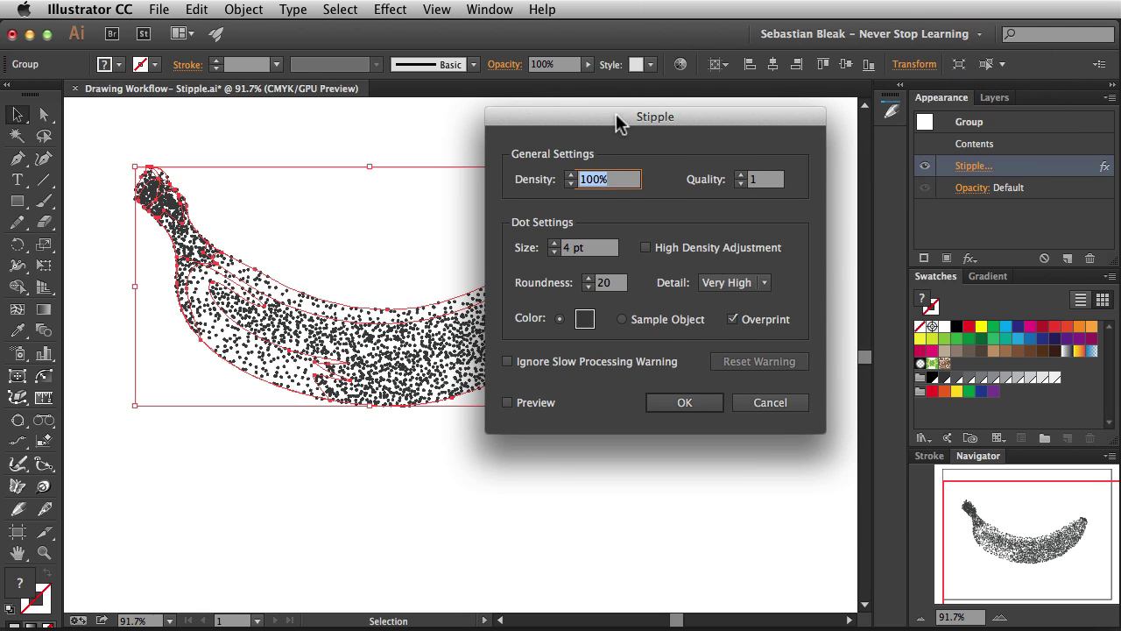
pyautogui.moveTo(622, 118); pyautogui.dragTo(649, 125)
pyautogui.click(551, 409)
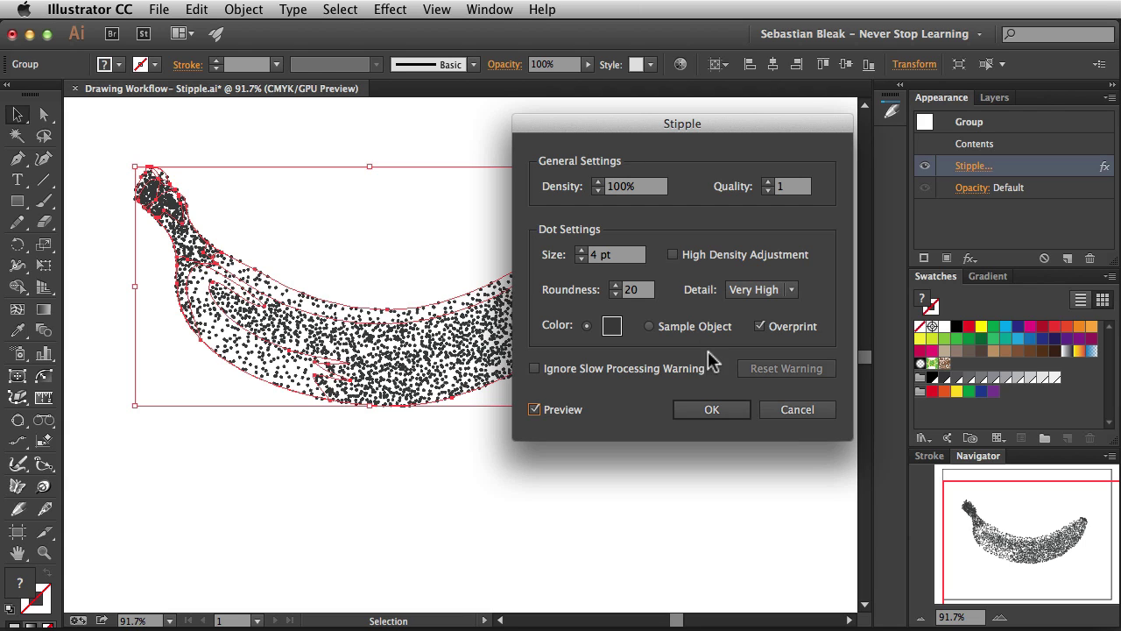
pyautogui.click(794, 413)
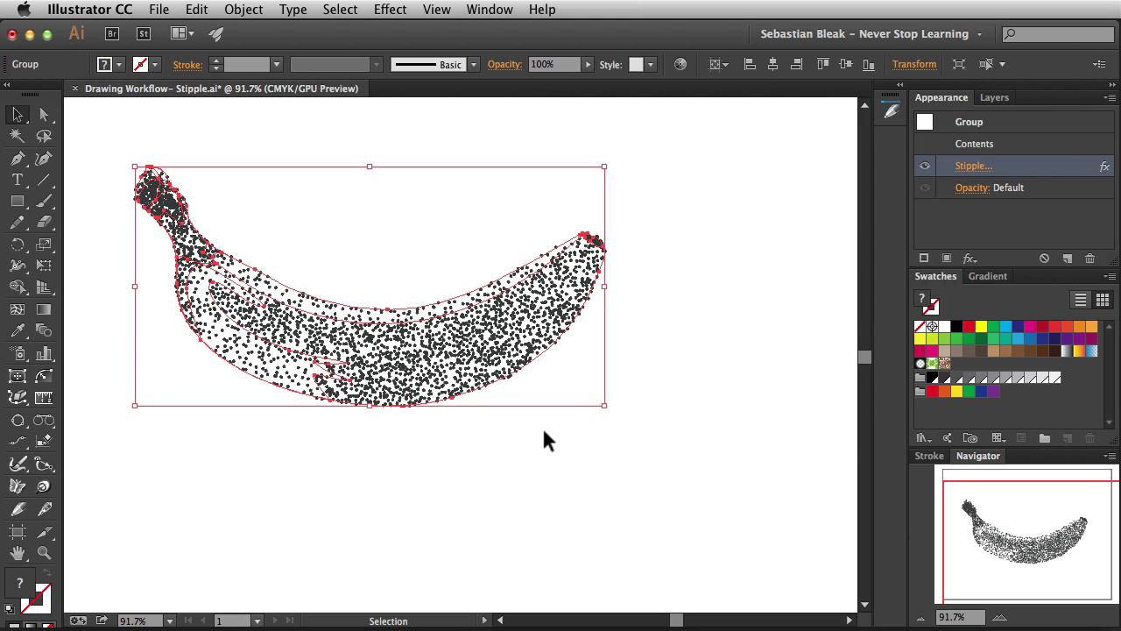
# Step: Paste a copy of the banana group in front and merge it into one silhouette with the Pathfinder's Unite mode
pyautogui.press('super+1')
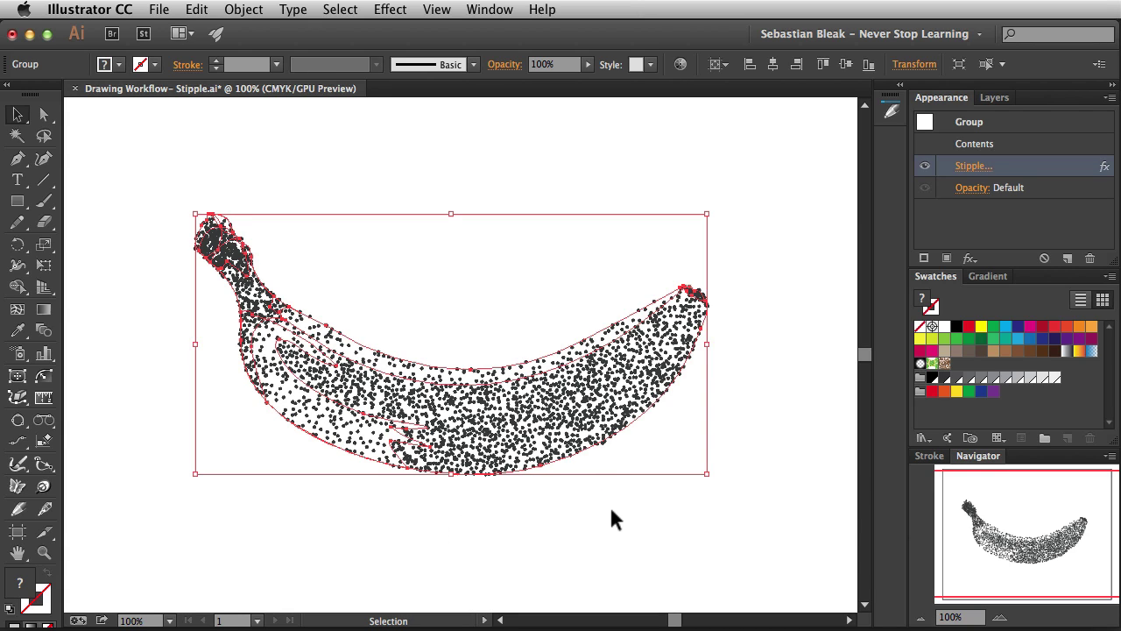
pyautogui.press('super+c')
pyautogui.press('super+f')
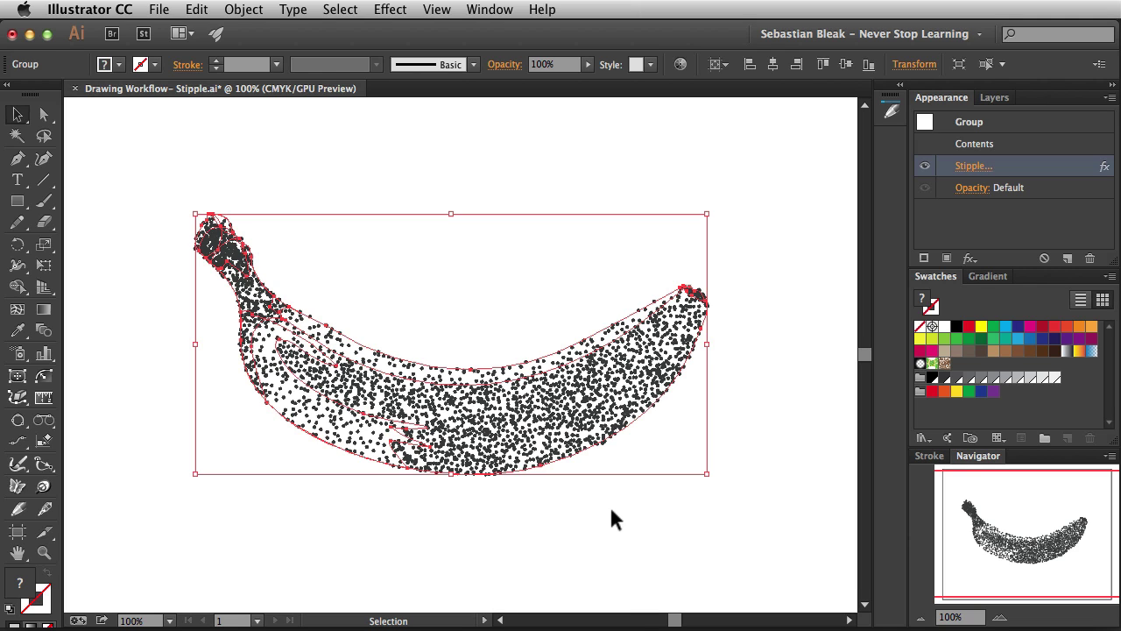
pyautogui.click(489, 10)
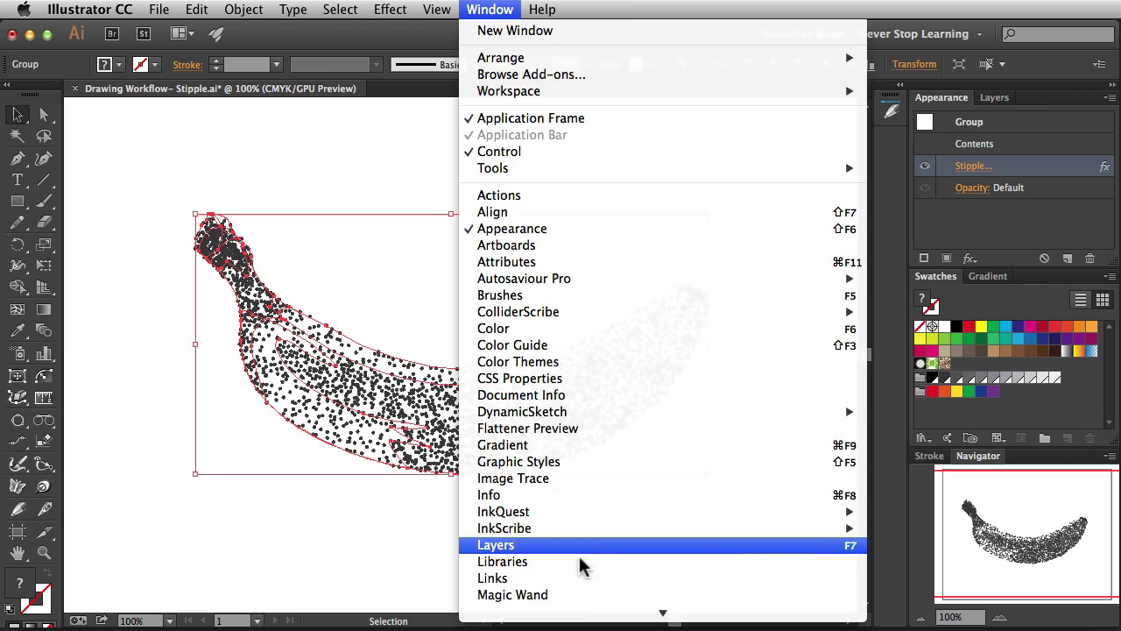
pyautogui.moveTo(581, 611)
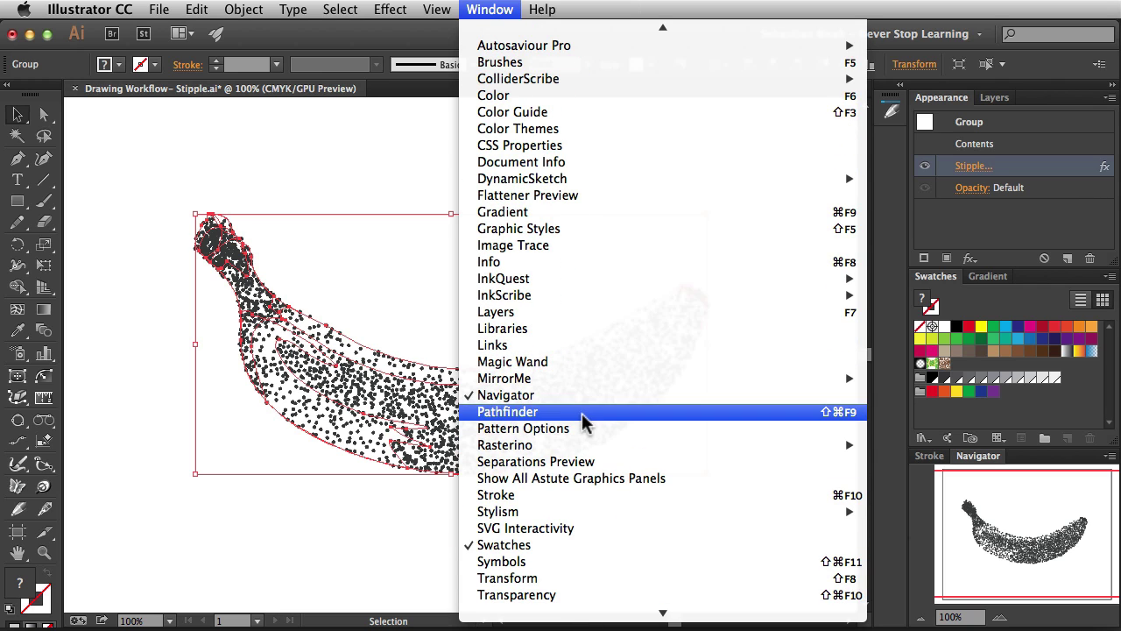
pyautogui.click(582, 412)
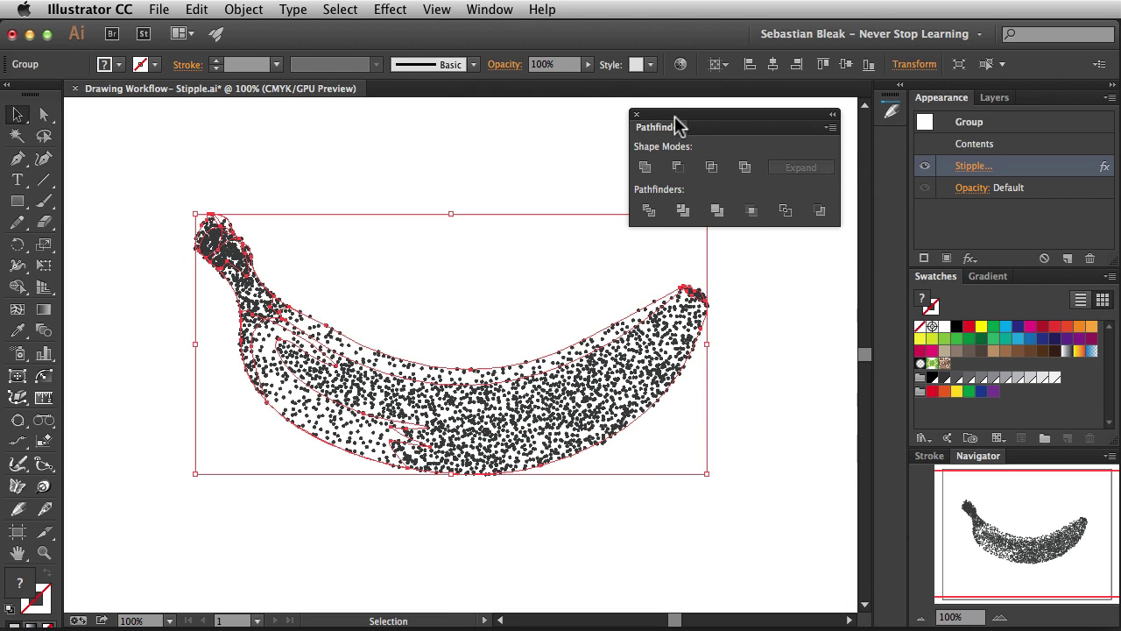
pyautogui.moveTo(676, 125); pyautogui.dragTo(543, 138)
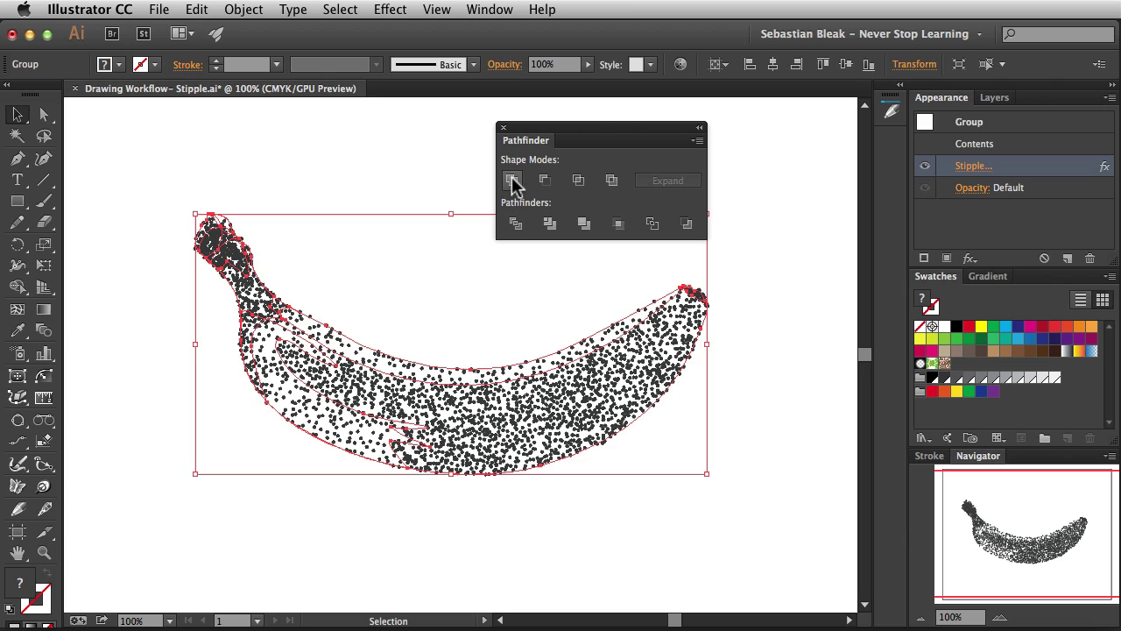
pyautogui.click(512, 181)
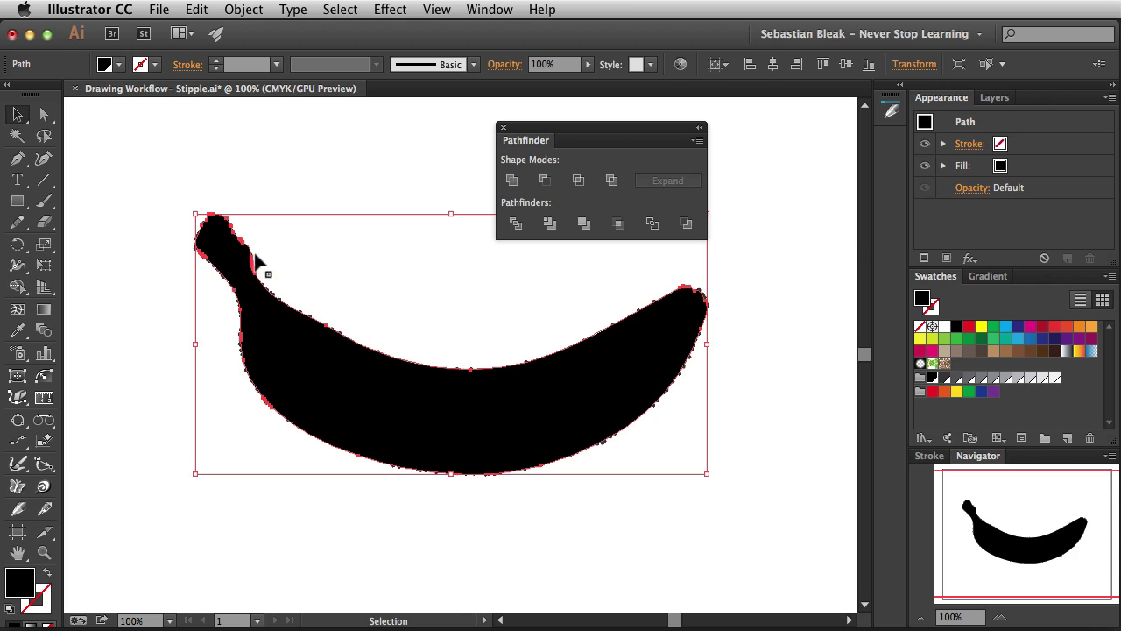
pyautogui.click(503, 127)
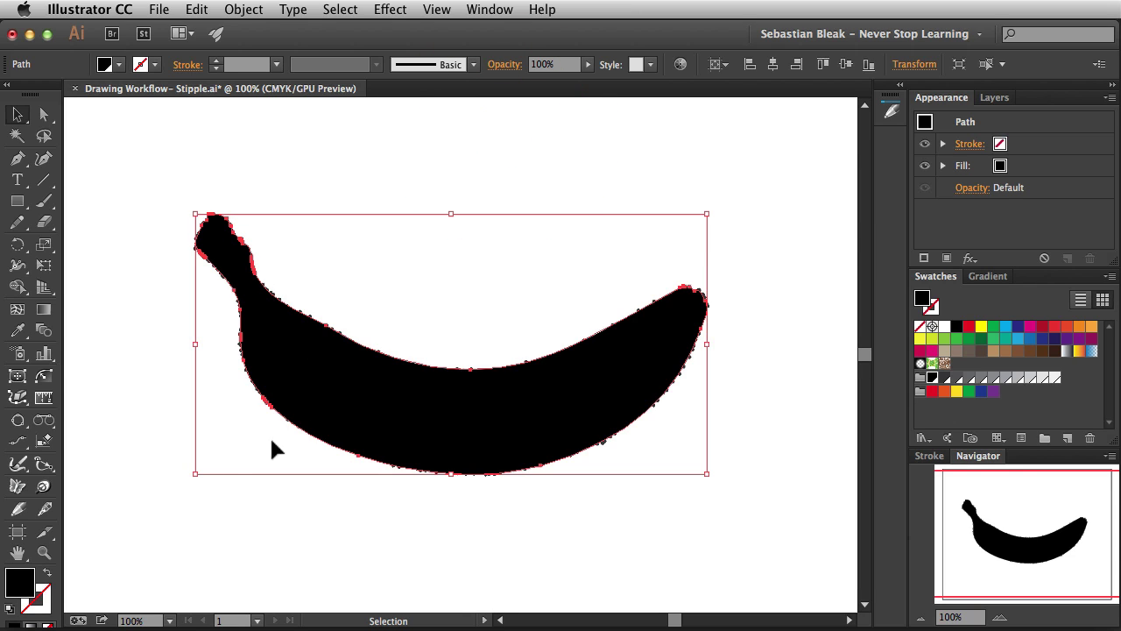
# Step: Remove excess points from the united banana silhouette's outline with the Smart Remove Brush tool
pyautogui.click(18, 396)
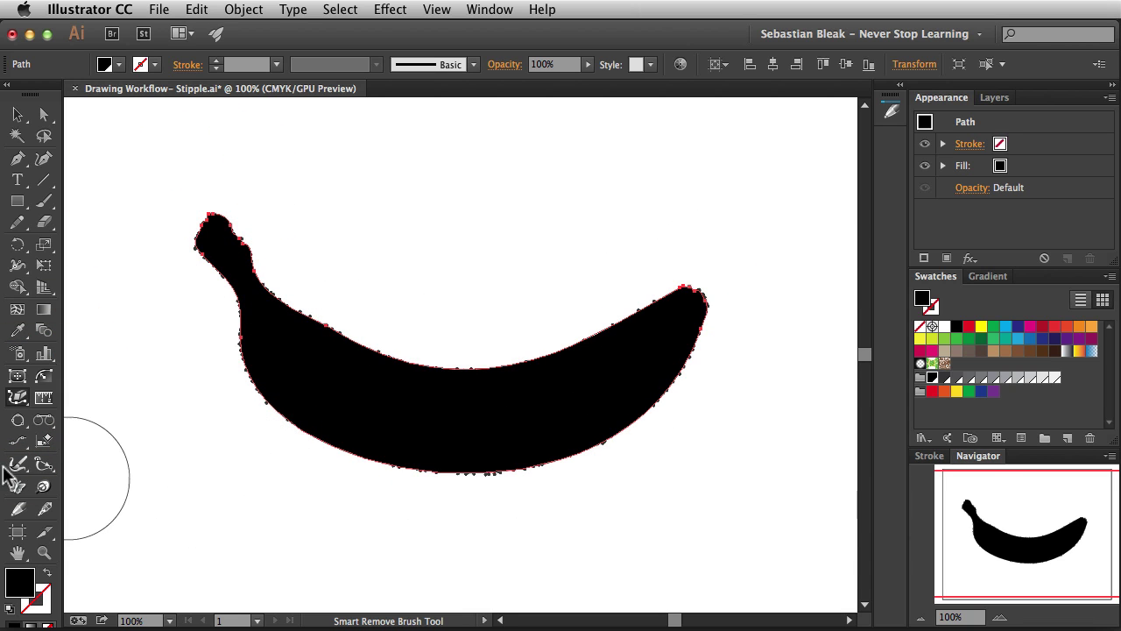
pyautogui.press('v')
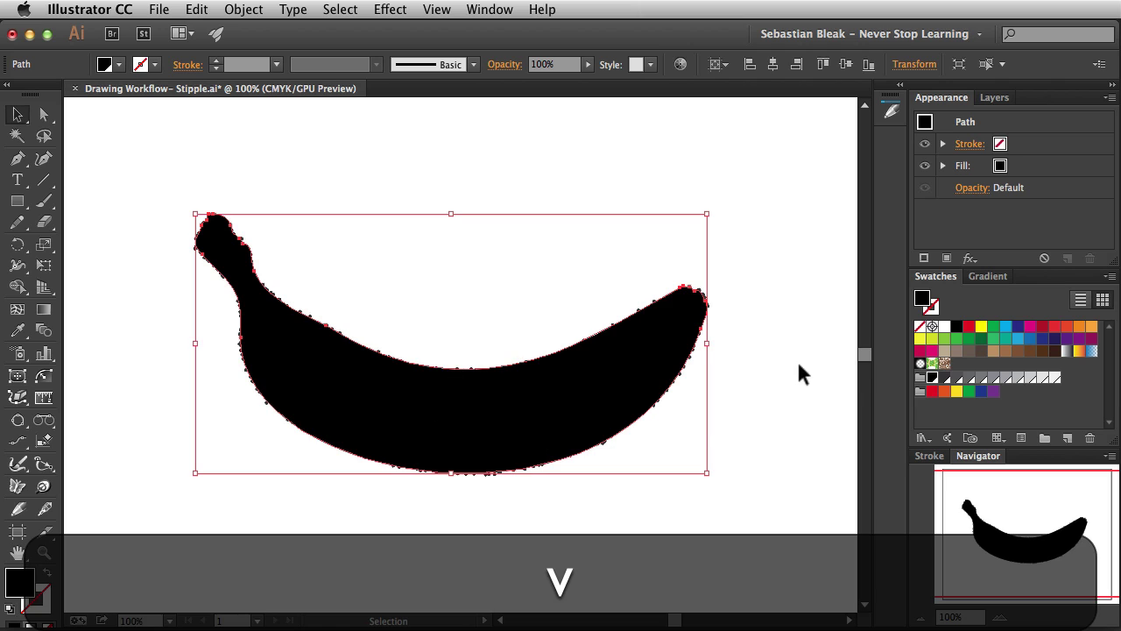
# Step: Fill the banana silhouette with yellow and send it behind the stippled group
pyautogui.click(982, 326)
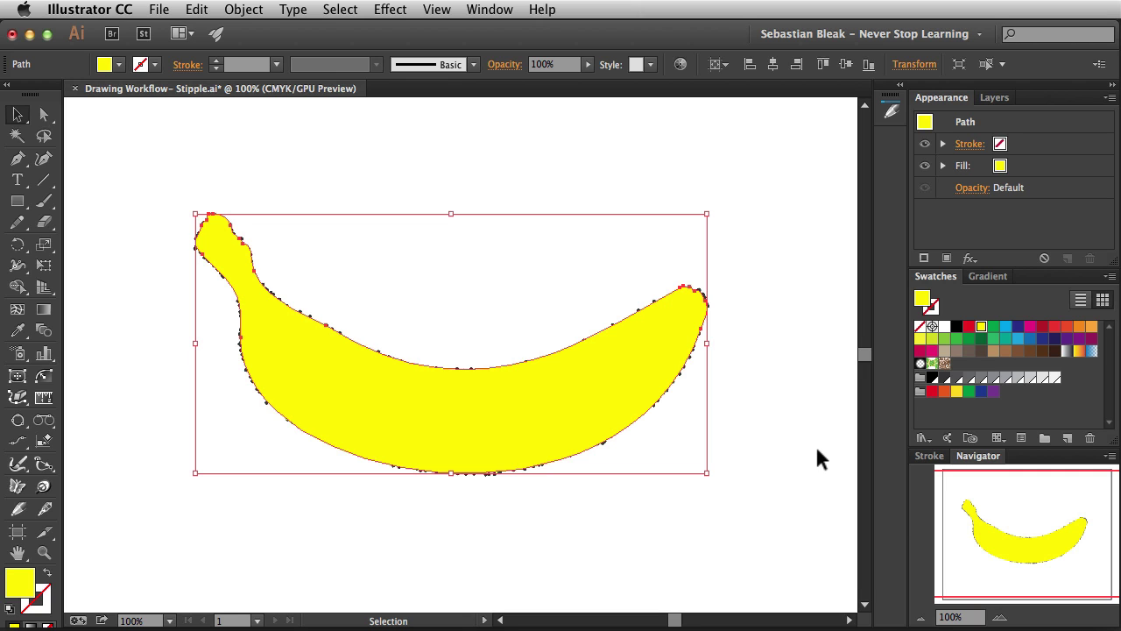
pyautogui.press('shift+super+bracketleft')
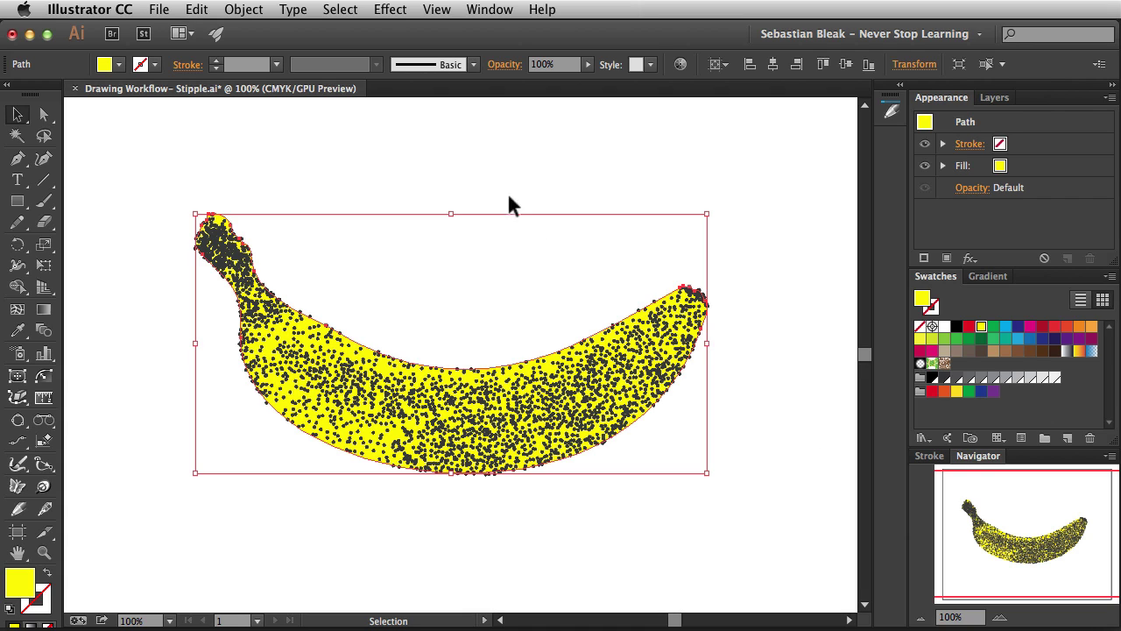
# Step: Apply the Stipple effect to the yellow silhouette, and set its dot color to Sample Object with Preview on
pyautogui.click(388, 10)
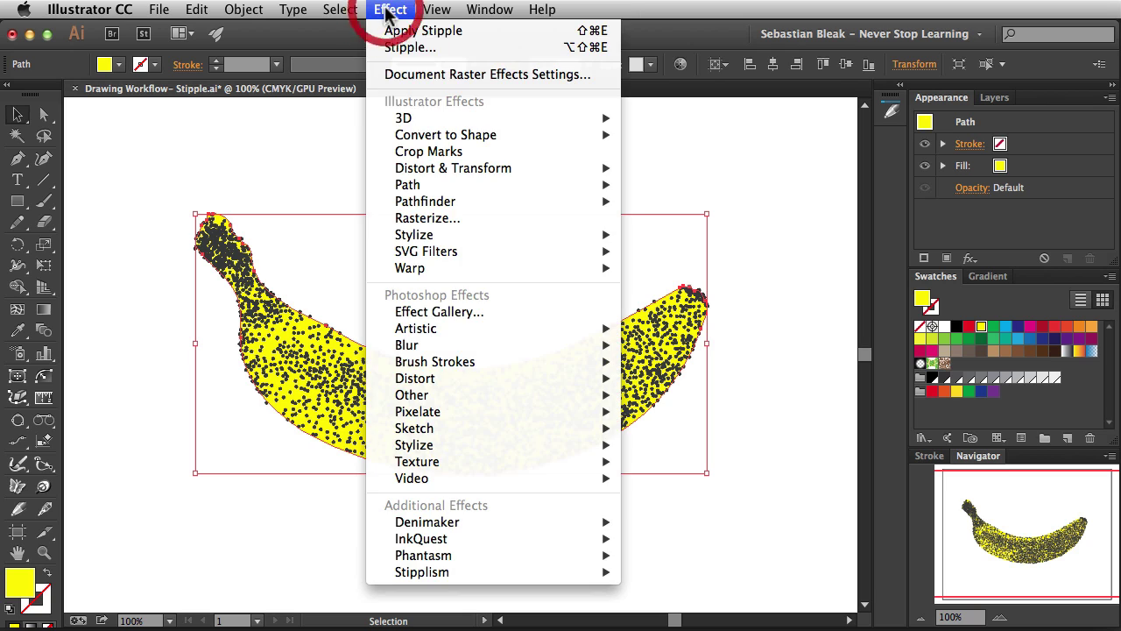
pyautogui.click(516, 31)
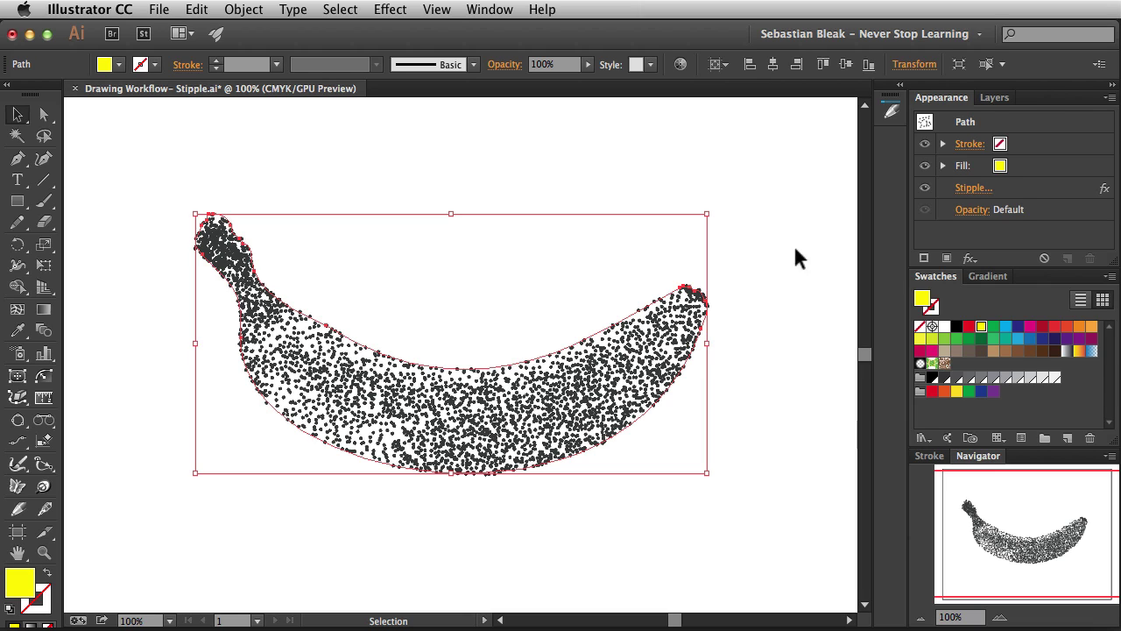
pyautogui.click(974, 188)
pyautogui.moveTo(666, 118); pyautogui.dragTo(730, 105)
pyautogui.click(589, 392)
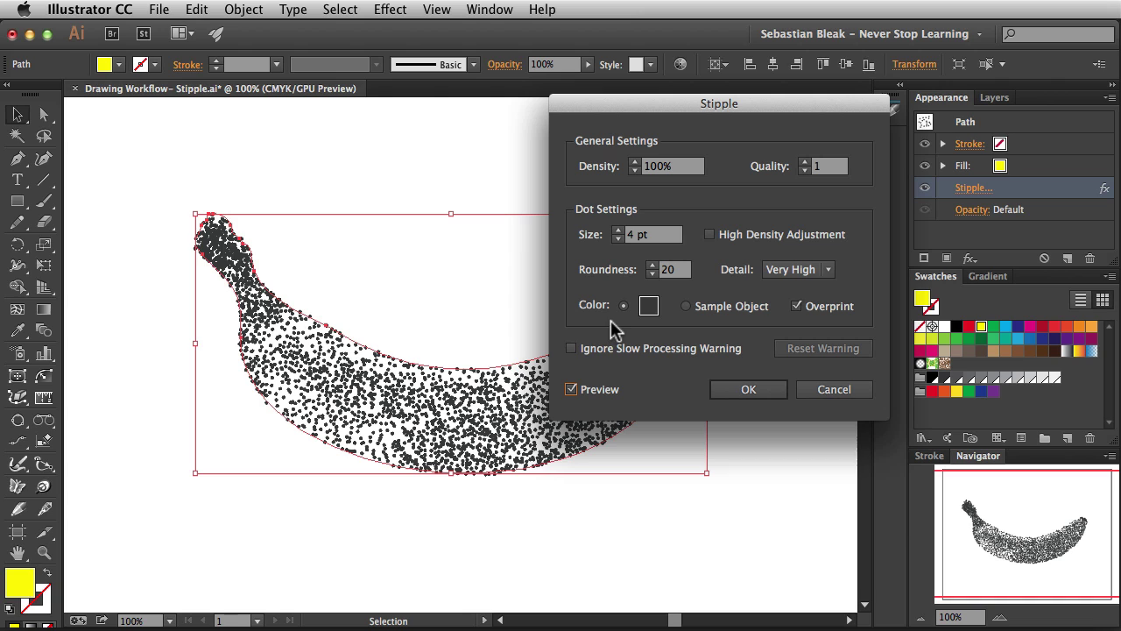
pyautogui.click(685, 306)
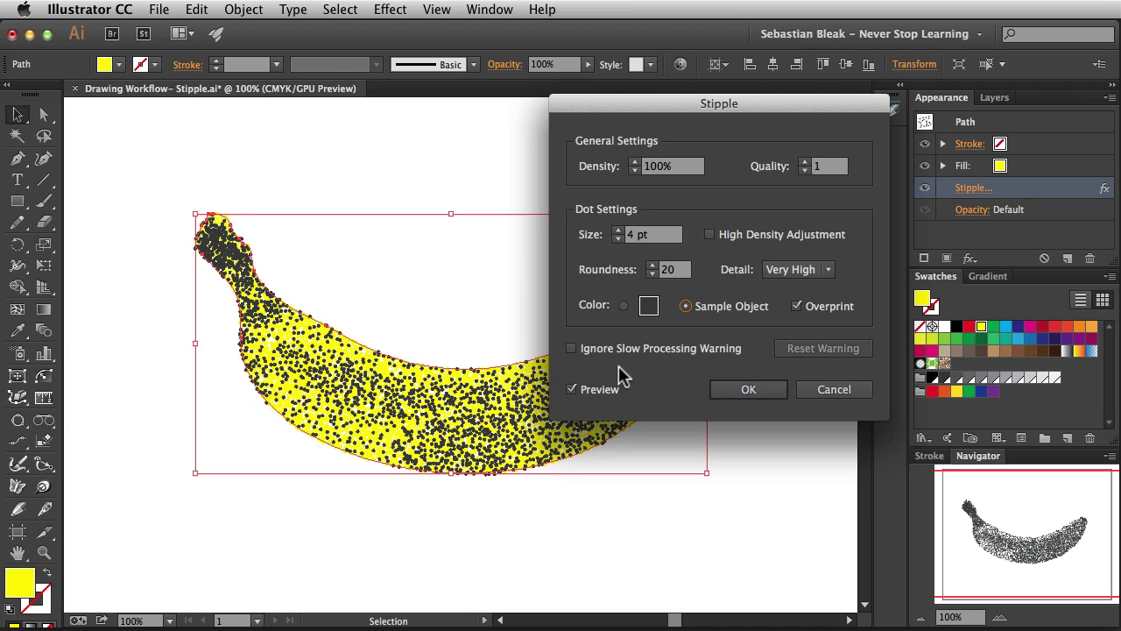
# Step: Set the Stipple effect's dot size to 8 pt for the yellow silhouette
pyautogui.click(604, 245)
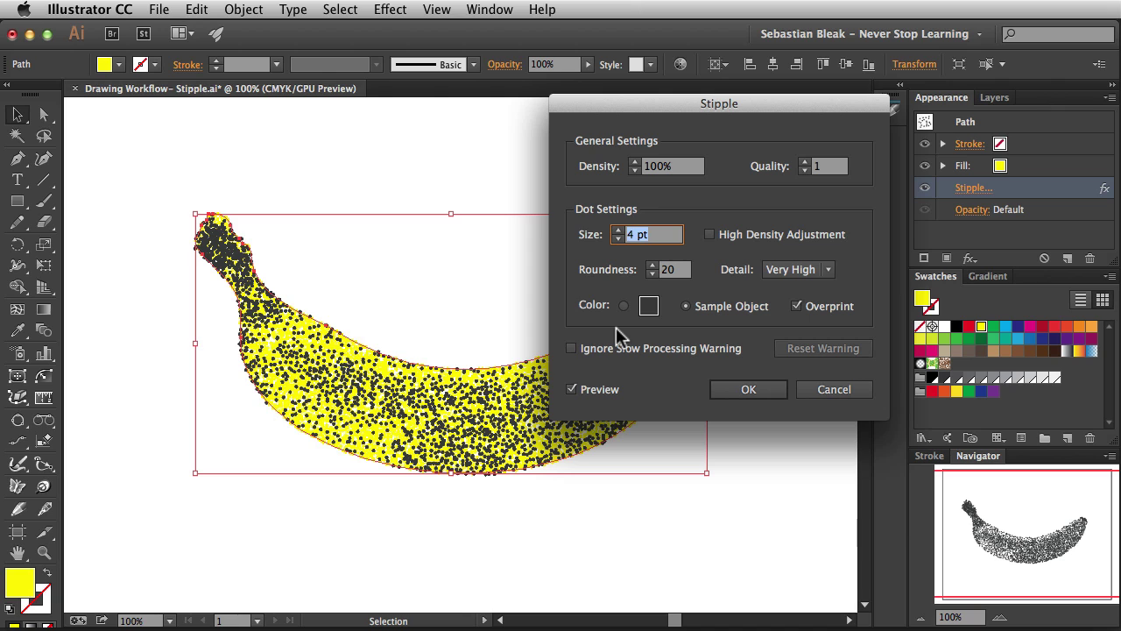
pyautogui.press('Up')
pyautogui.press('Up')
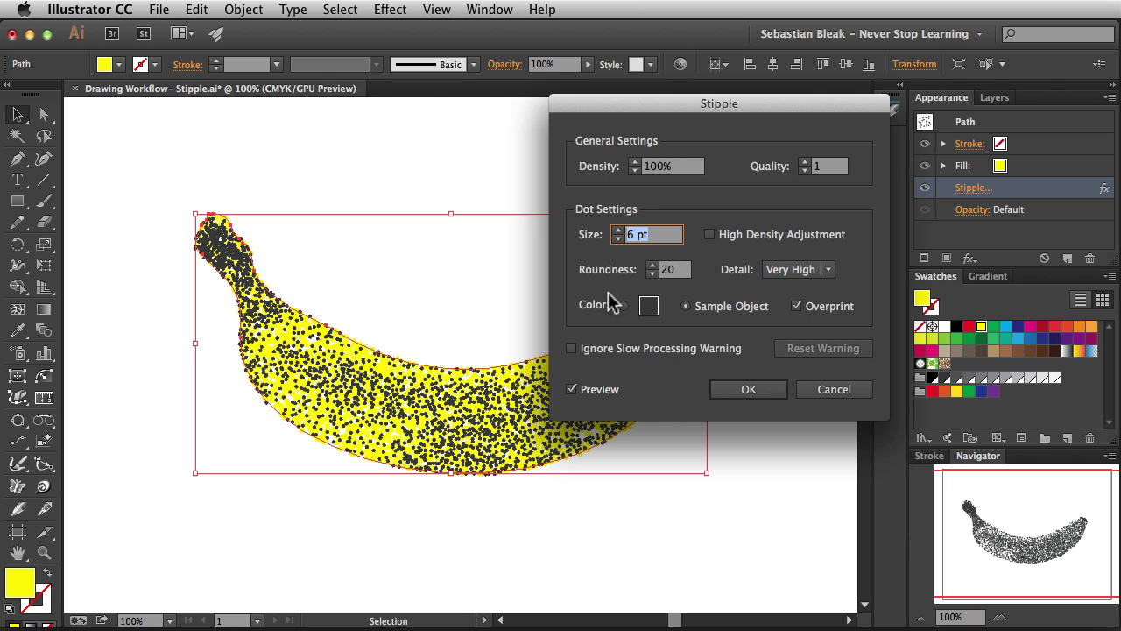
pyautogui.press('Up')
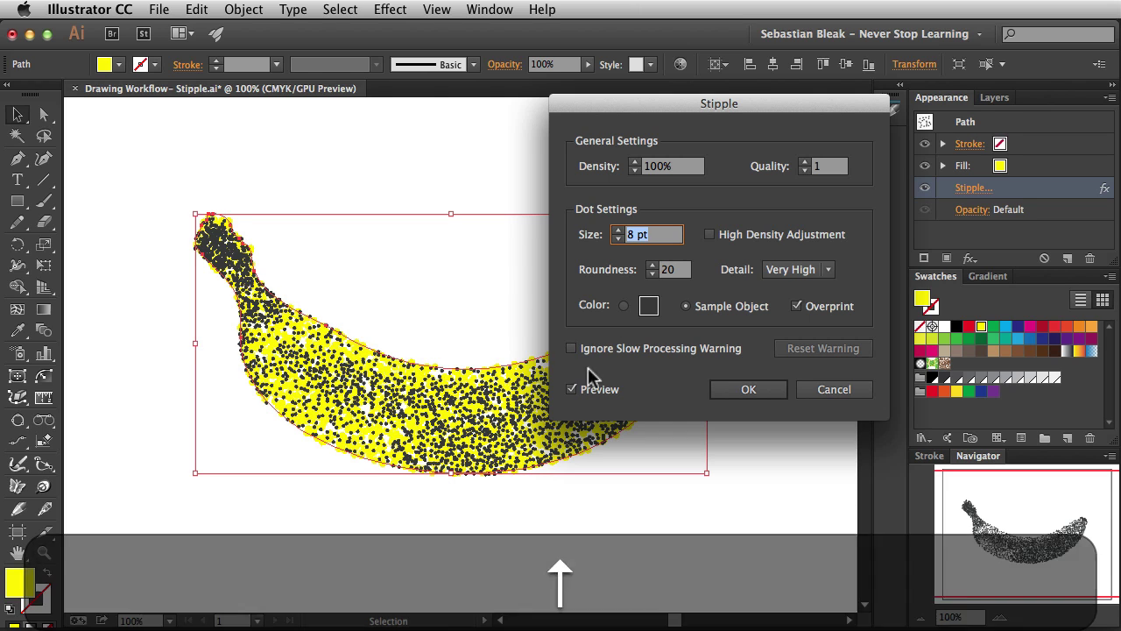
# Step: Raise the yellow silhouette's stipple density to 130%, apply the effect and deselect the artwork
pyautogui.click(614, 179)
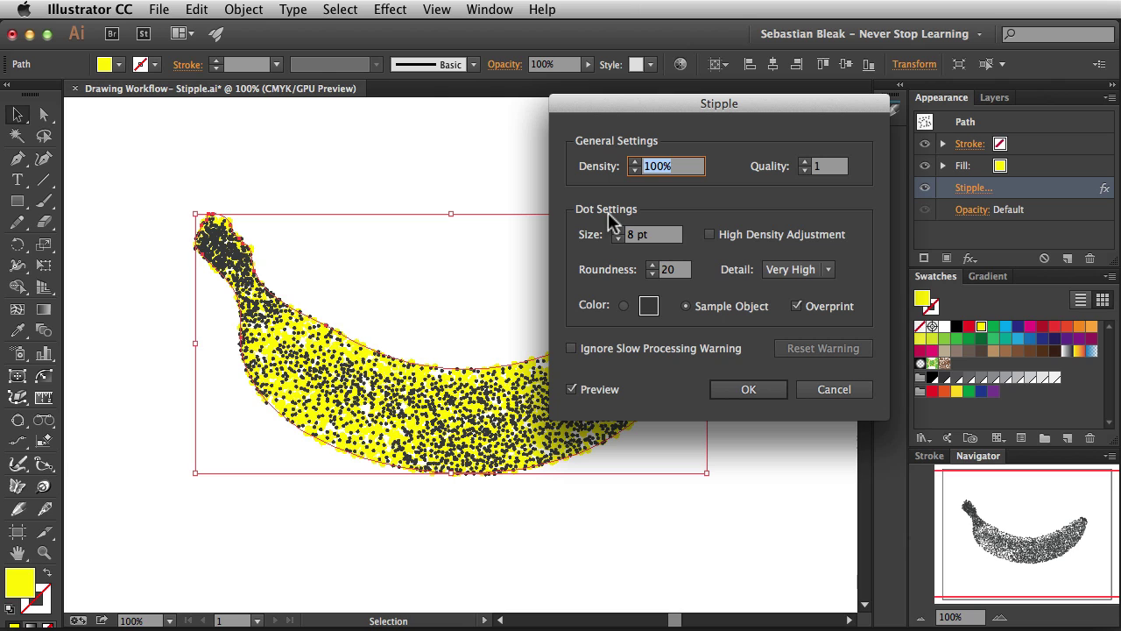
pyautogui.hotkey('shift', 'Up')
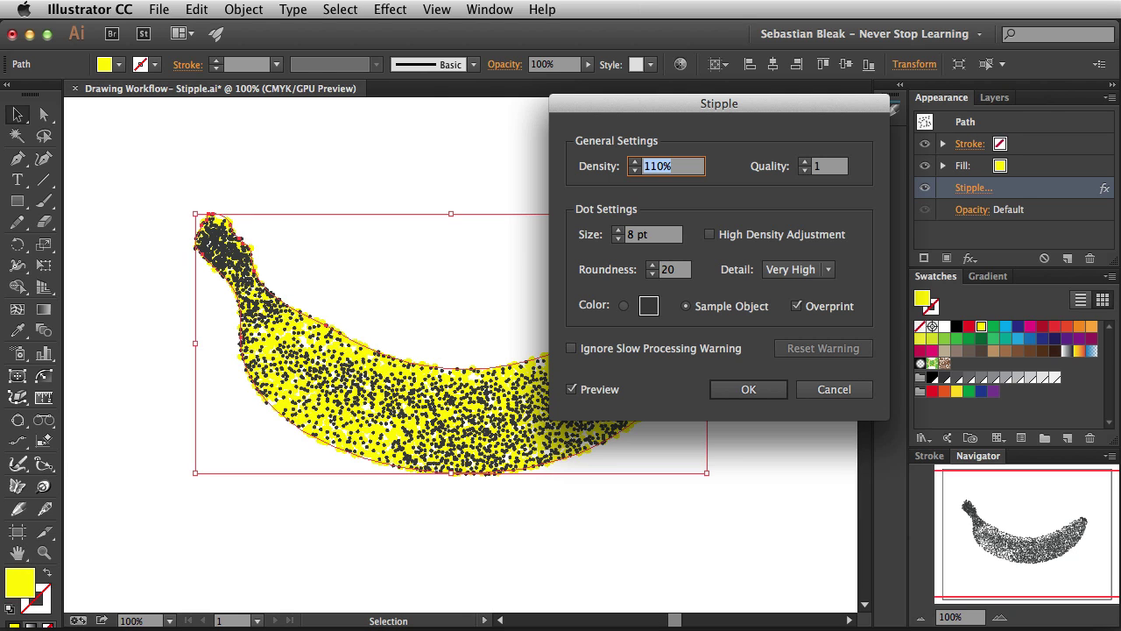
pyautogui.hotkey('shift', 'Up')
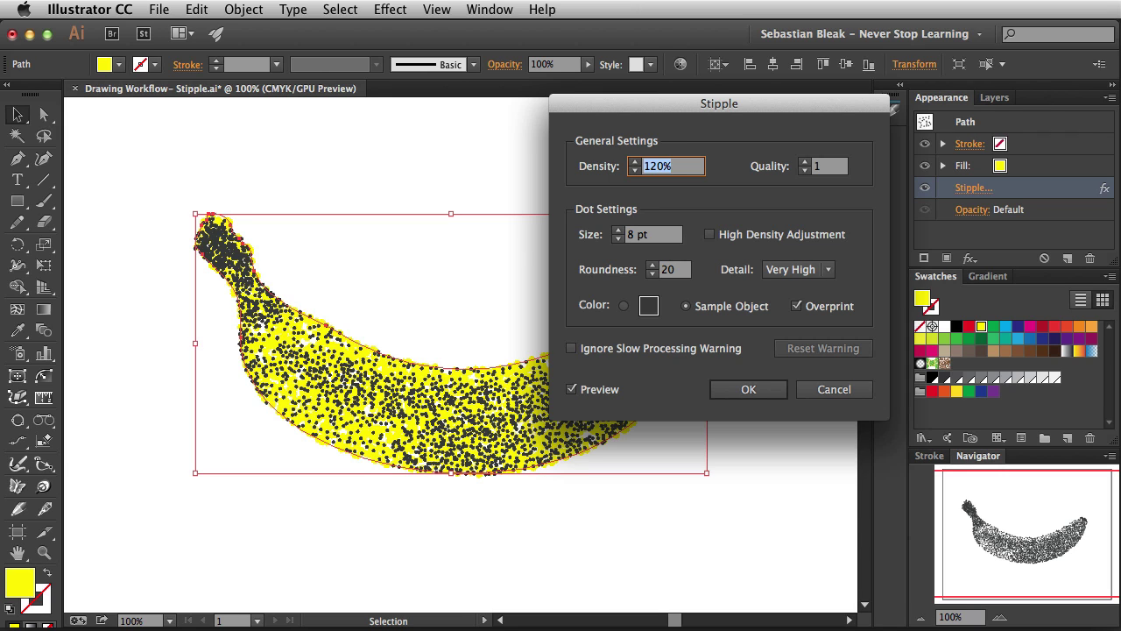
pyautogui.hotkey('shift', 'Up')
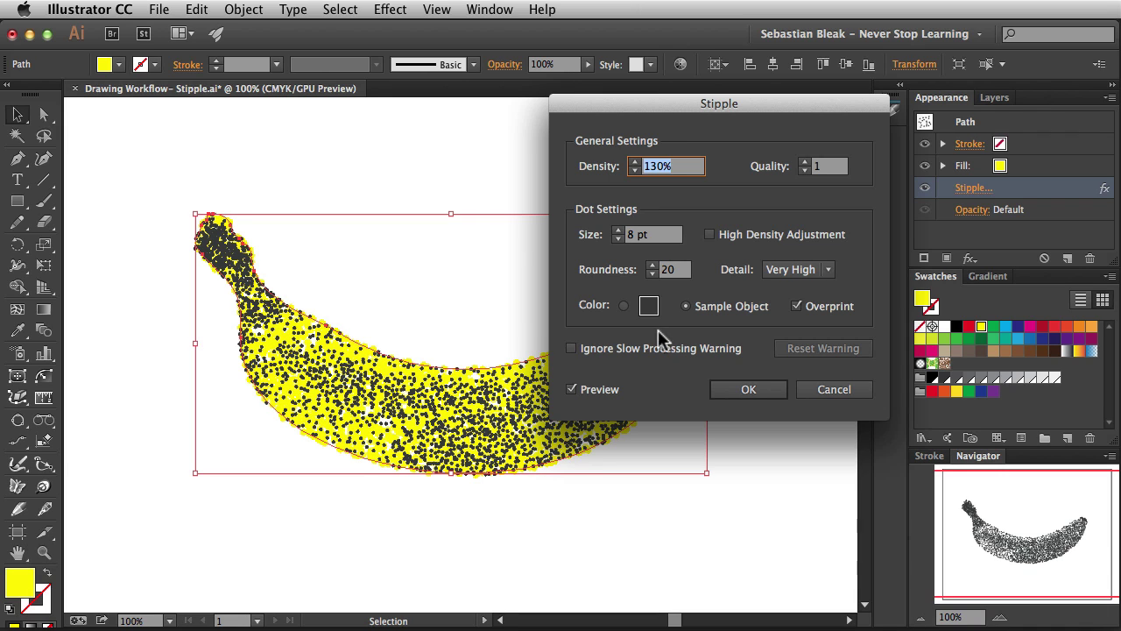
pyautogui.click(729, 391)
pyautogui.click(767, 412)
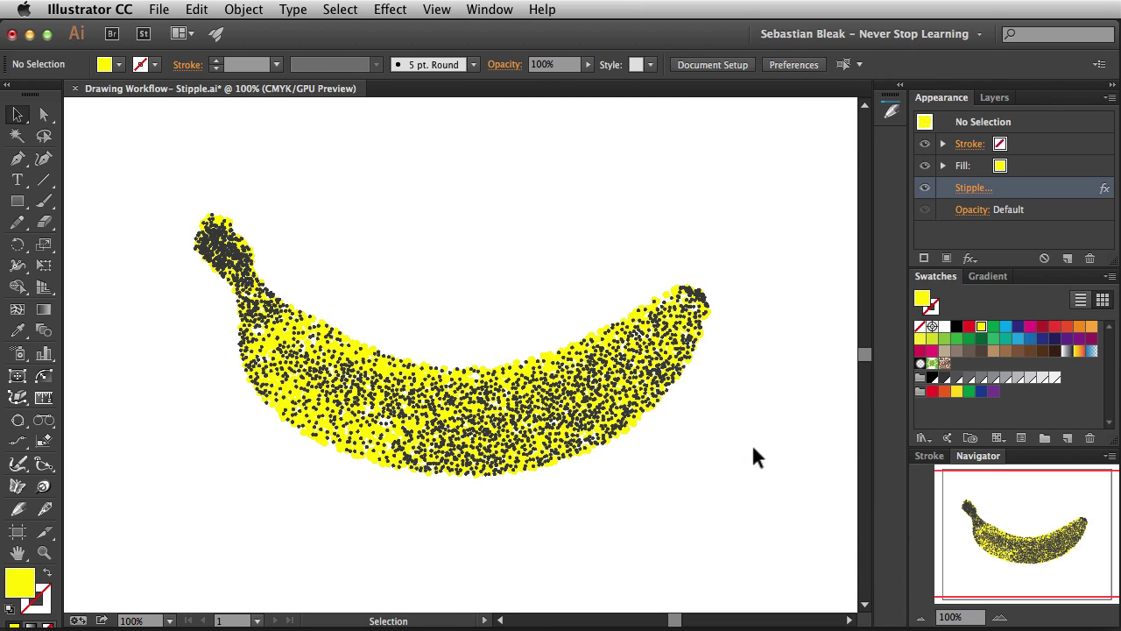
# Step: Compare the stippled banana with the original photo by toggling the visibility of Layer 2 and Layer 1
pyautogui.press('super+minus')
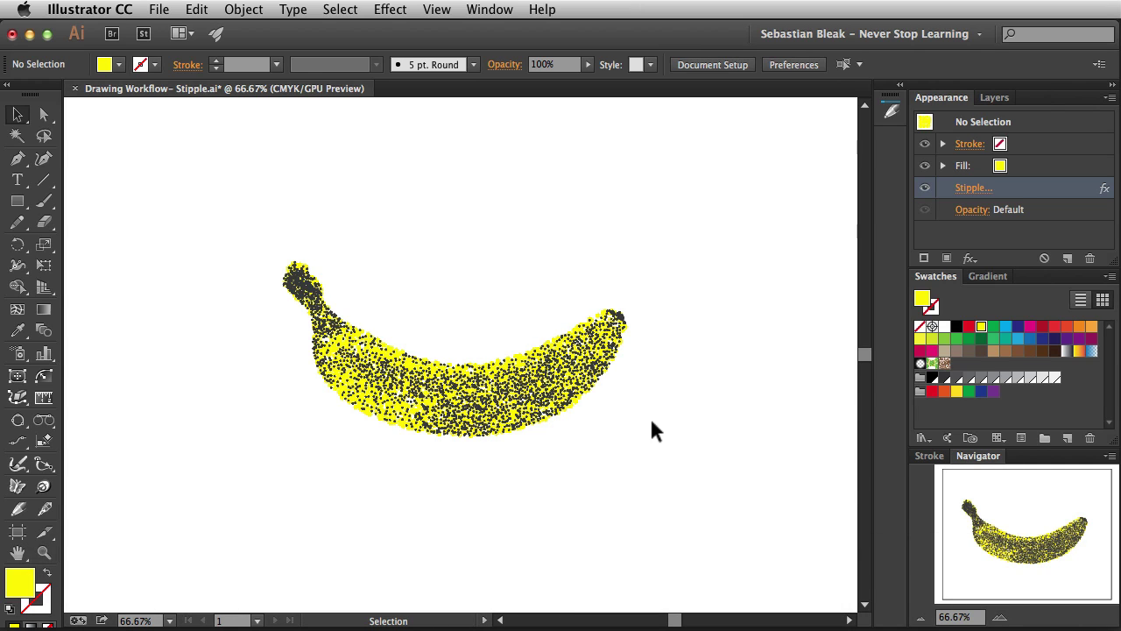
pyautogui.click(991, 99)
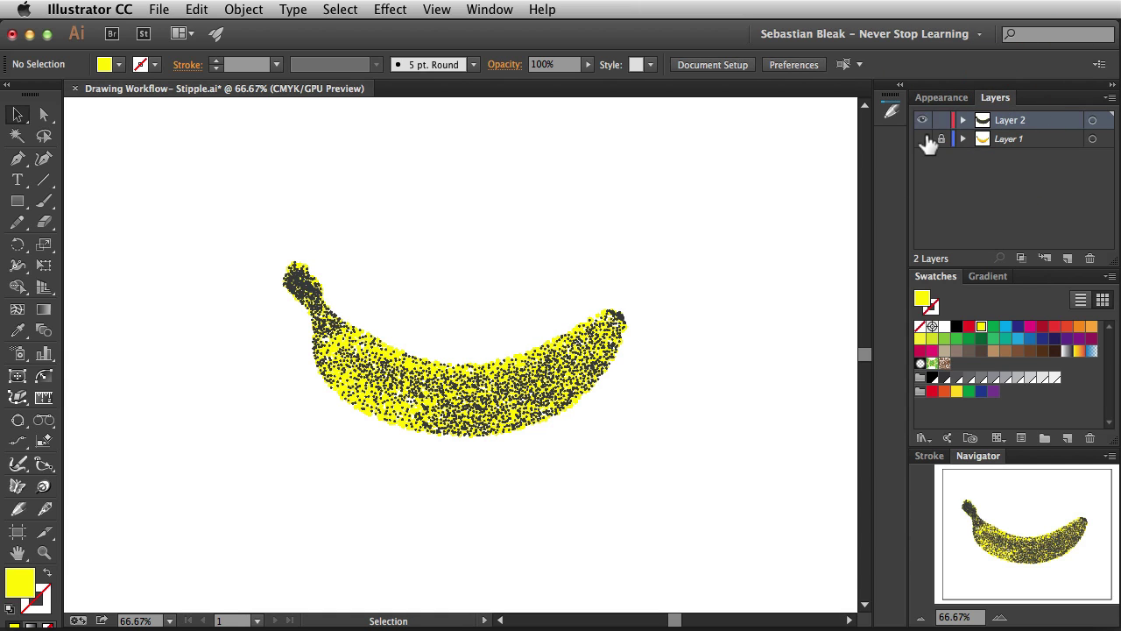
pyautogui.click(924, 123)
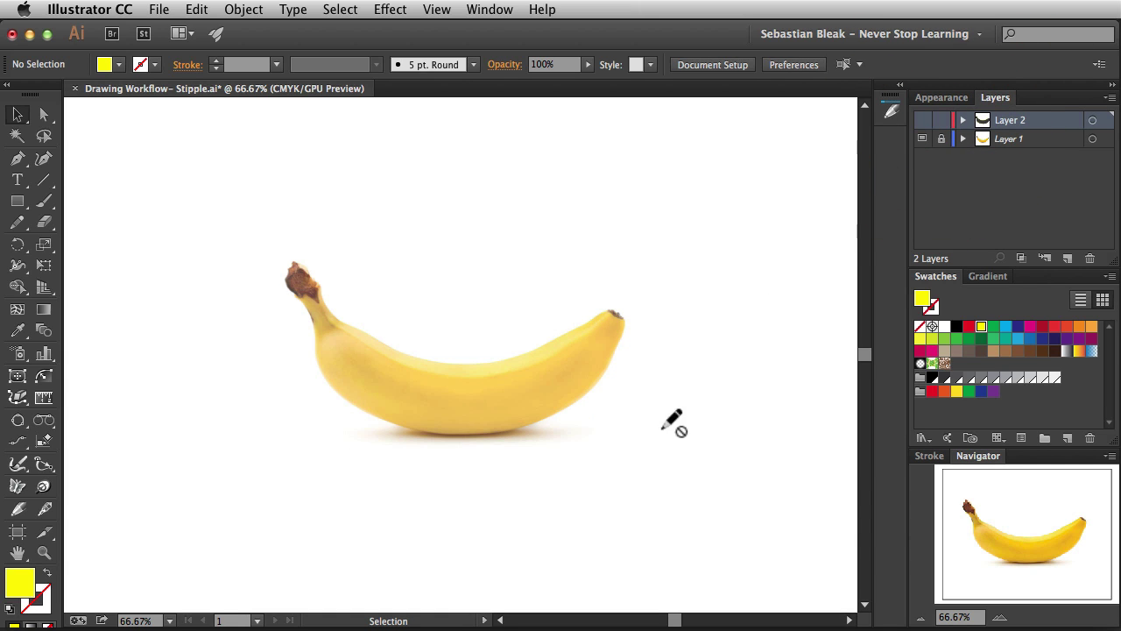
pyautogui.click(922, 138)
pyautogui.click(922, 120)
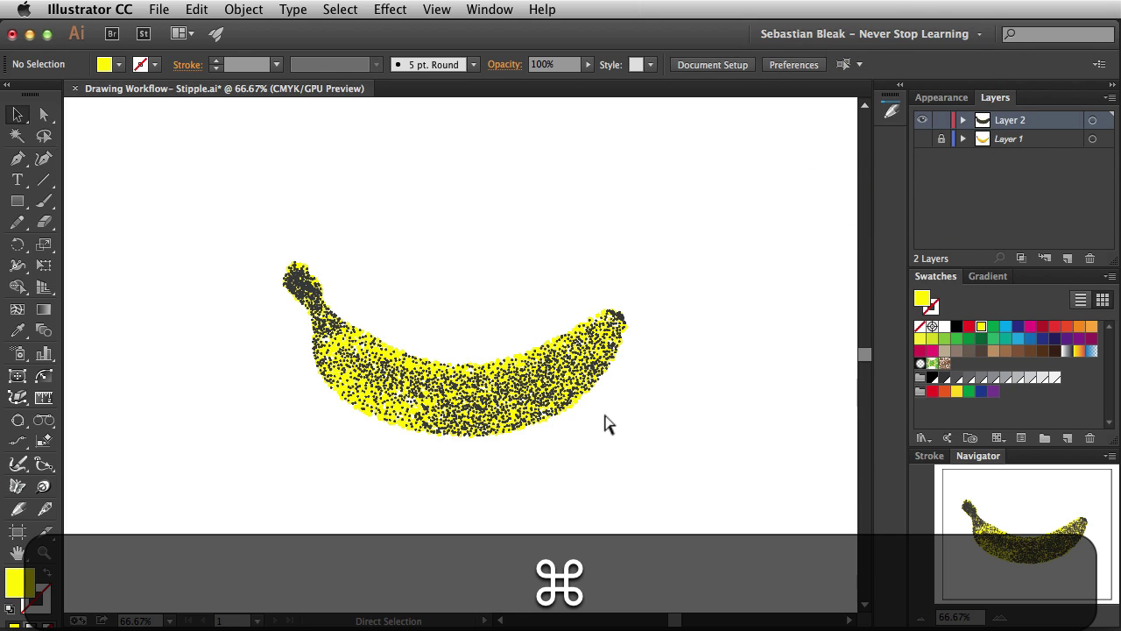
pyautogui.press('super+1')
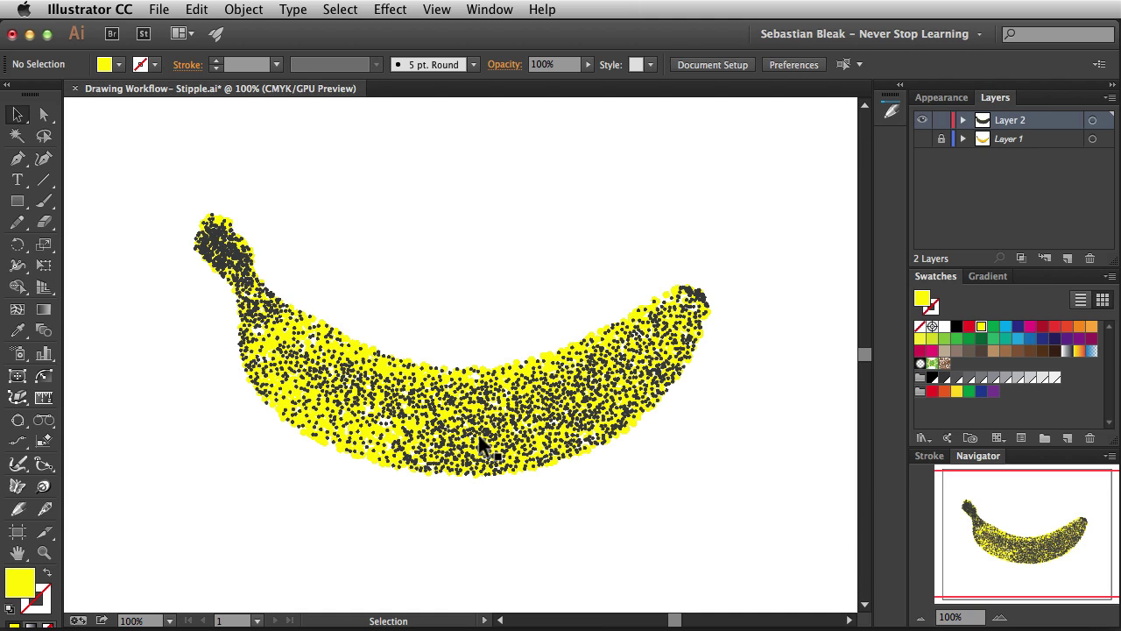
# Step: Isolate the stippled banana group, draw a wide flat shadow ellipse under the banana, and send it to the back
pyautogui.click(485, 438)
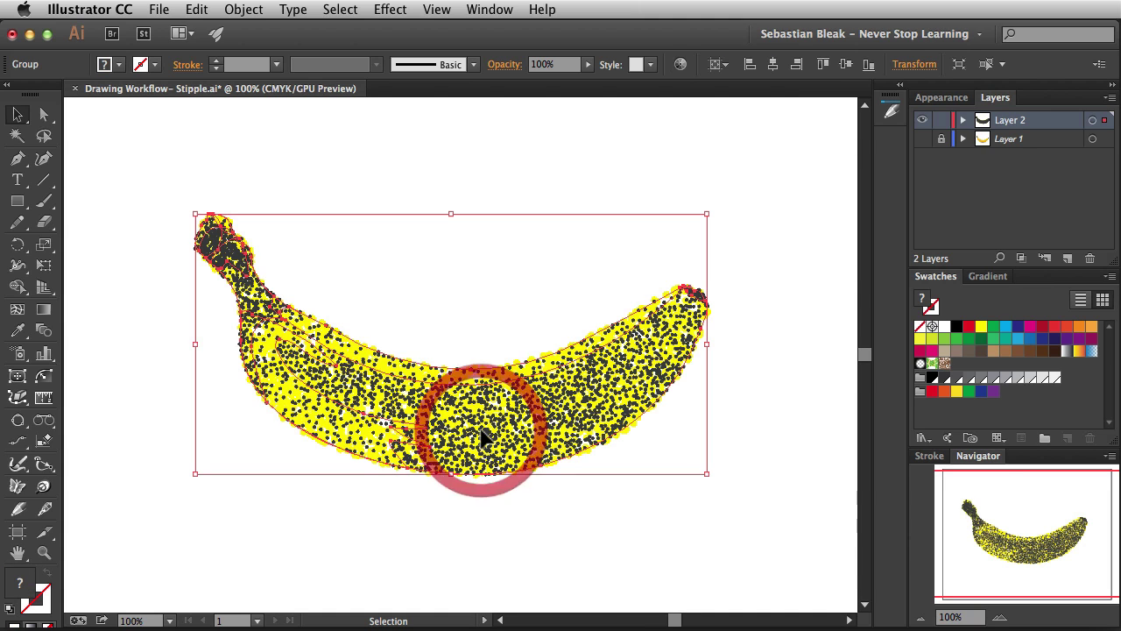
pyautogui.doubleClick(485, 438)
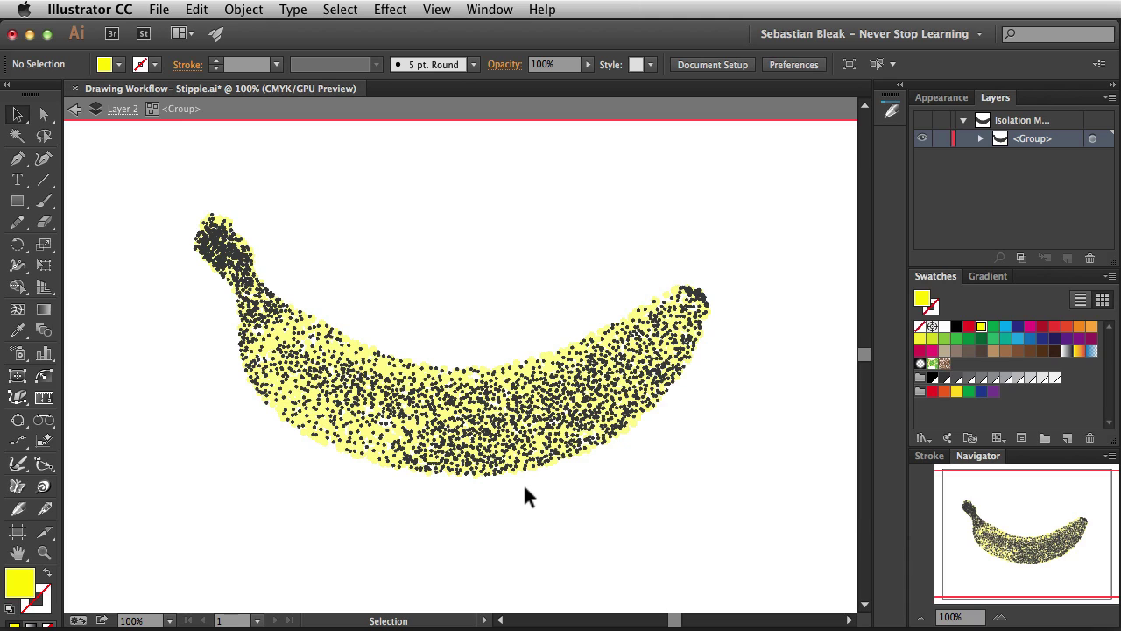
pyautogui.press('l')
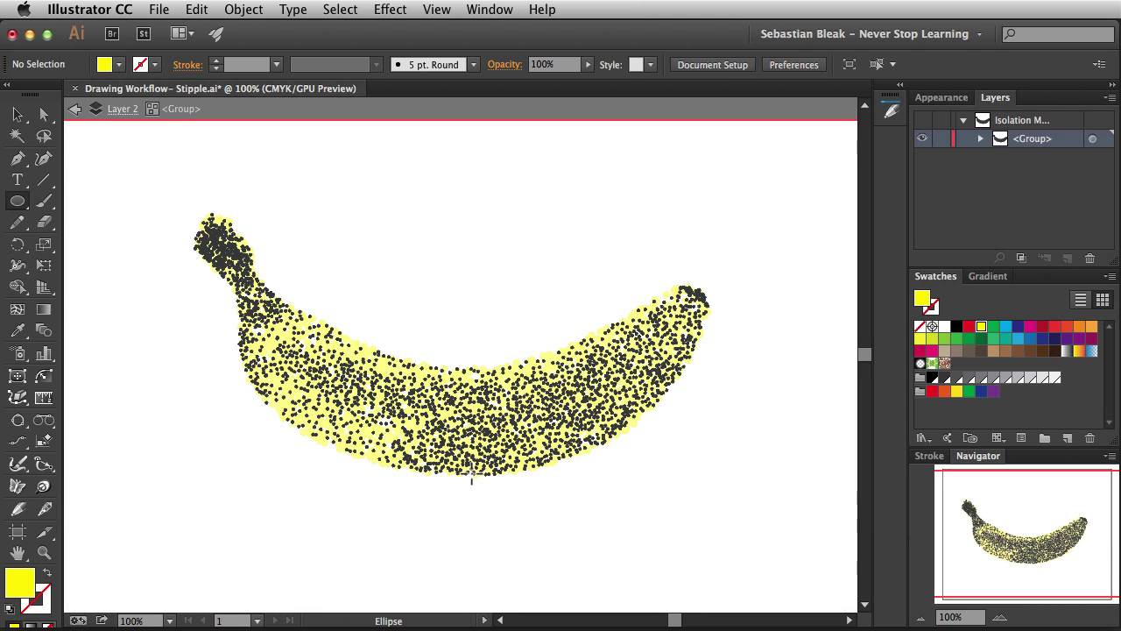
pyautogui.moveTo(472, 477)
pyautogui.mouseDown()
pyautogui.moveTo(526, 464)
pyautogui.moveTo(581, 431)
pyautogui.moveTo(633, 430)
pyautogui.moveTo(638, 412)
pyautogui.moveTo(622, 446)
pyautogui.moveTo(613, 516)
pyautogui.moveTo(556, 486)
pyautogui.moveTo(549, 528)
pyautogui.moveTo(601, 453)
pyautogui.moveTo(591, 418)
pyautogui.moveTo(635, 426)
pyautogui.moveTo(613, 520)
pyautogui.moveTo(621, 491)
pyautogui.mouseUp()
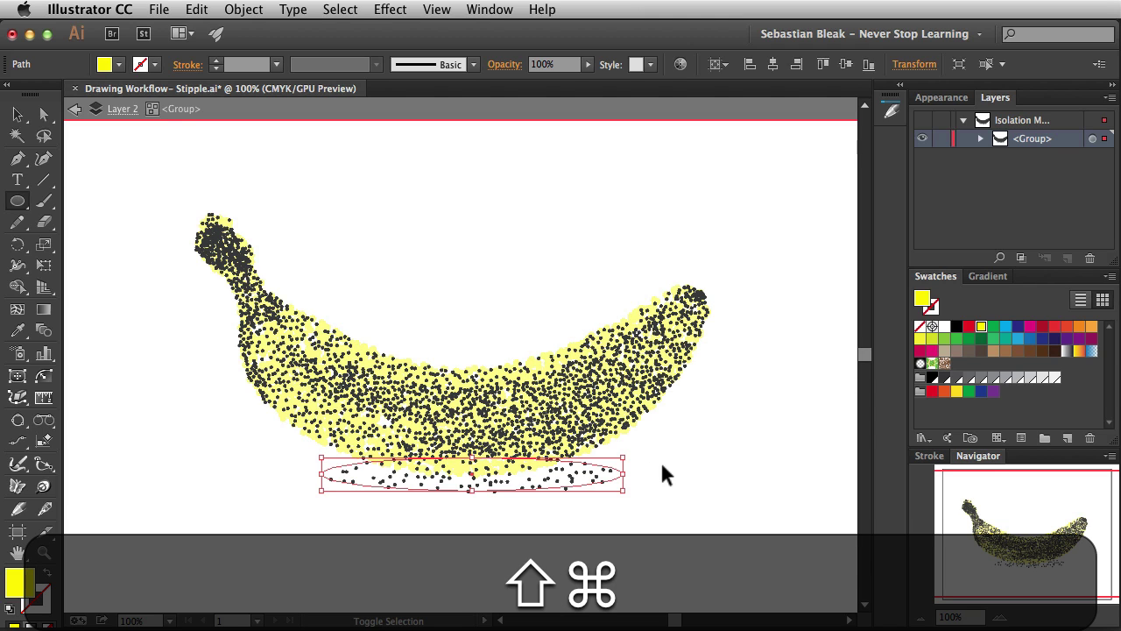
pyautogui.press('super+shift+bracketleft')
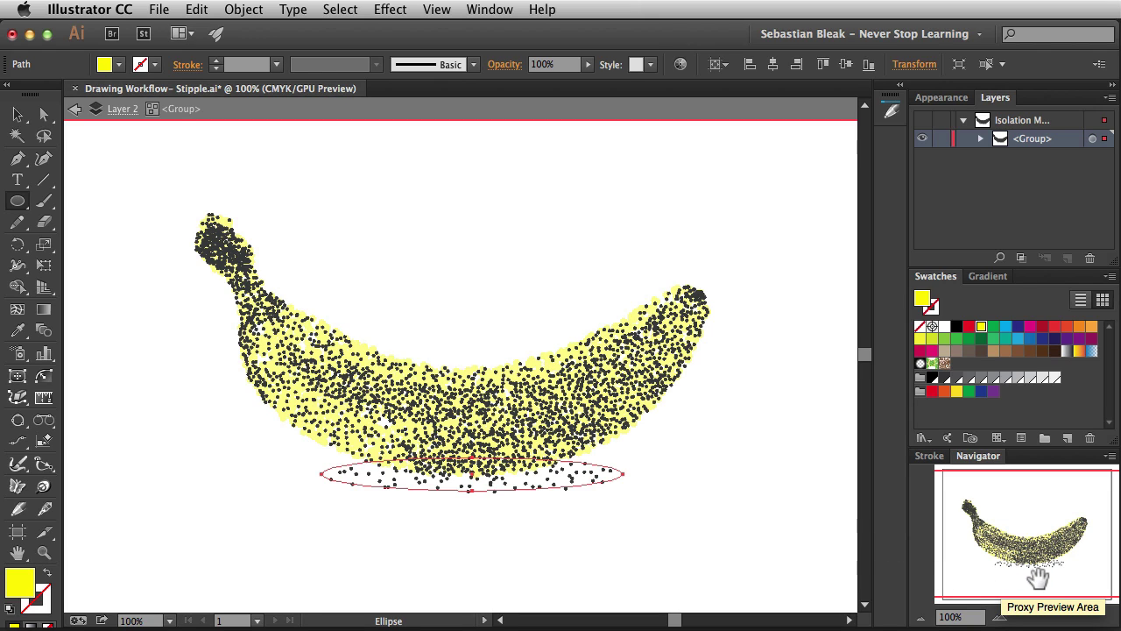
# Step: Fill the shadow ellipse with the lightest gray swatch to thin out its dots, and exit isolation mode
pyautogui.click(1031, 377)
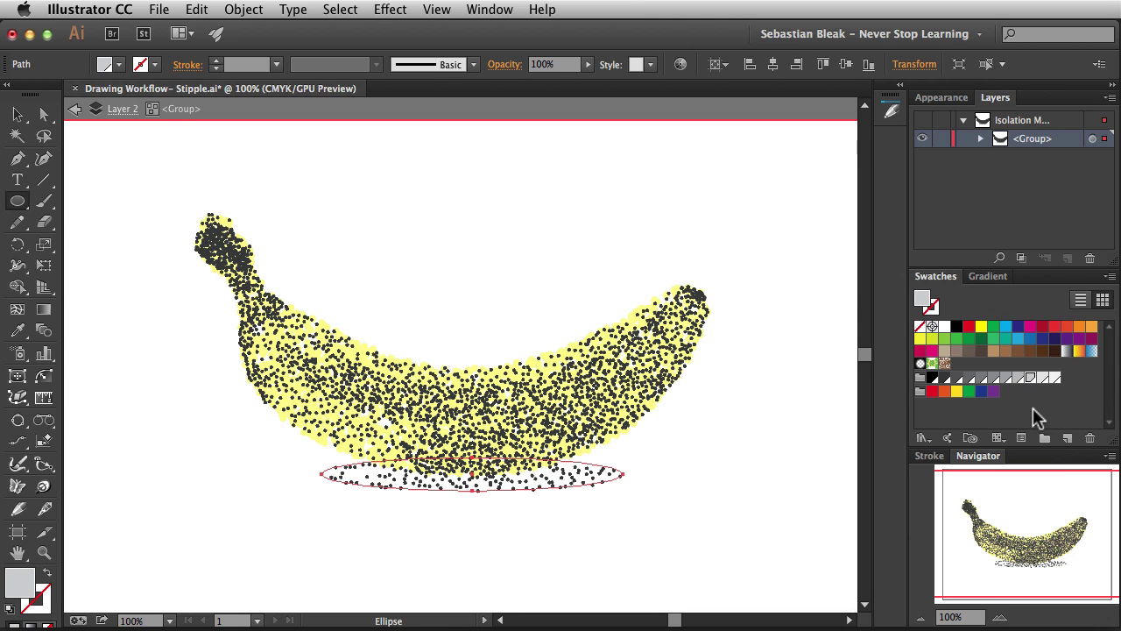
pyautogui.click(1042, 378)
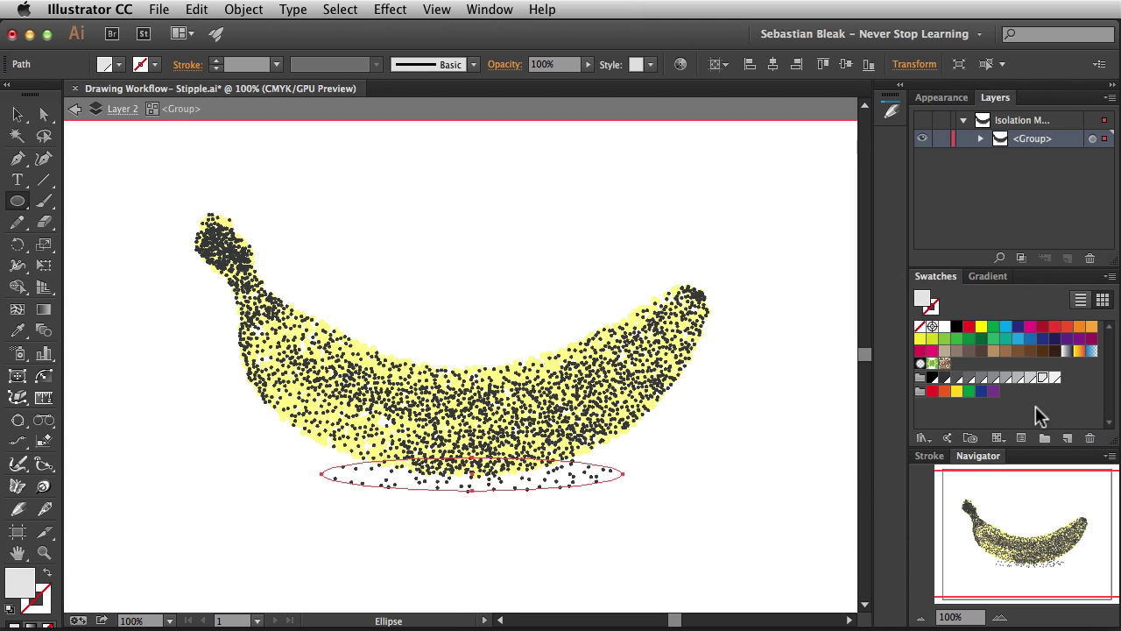
pyautogui.click(1054, 378)
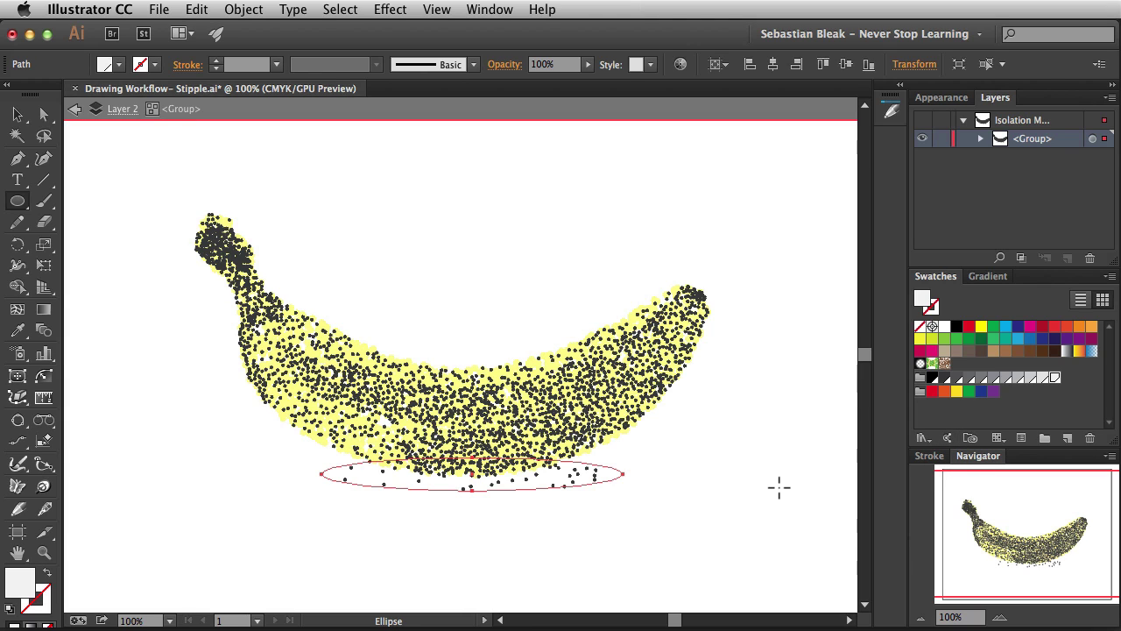
pyautogui.press('v')
pyautogui.click(754, 368)
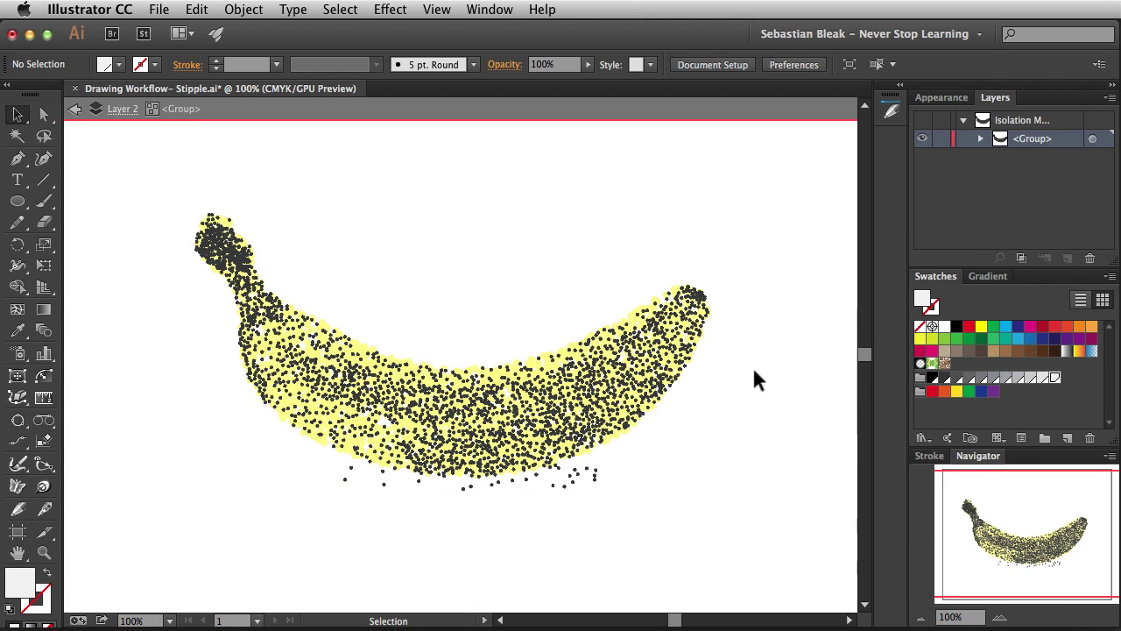
pyautogui.doubleClick(752, 365)
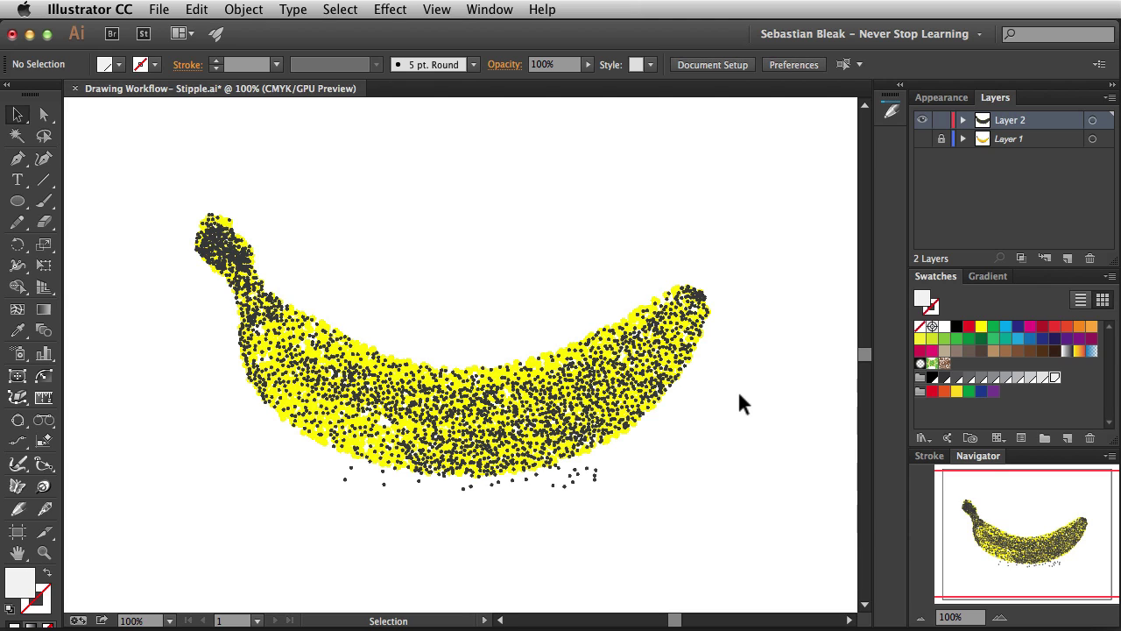
# Step: Examine the stippled banana and its shadow at several zoom levels
pyautogui.press('super+minus')
pyautogui.press('super+minus')
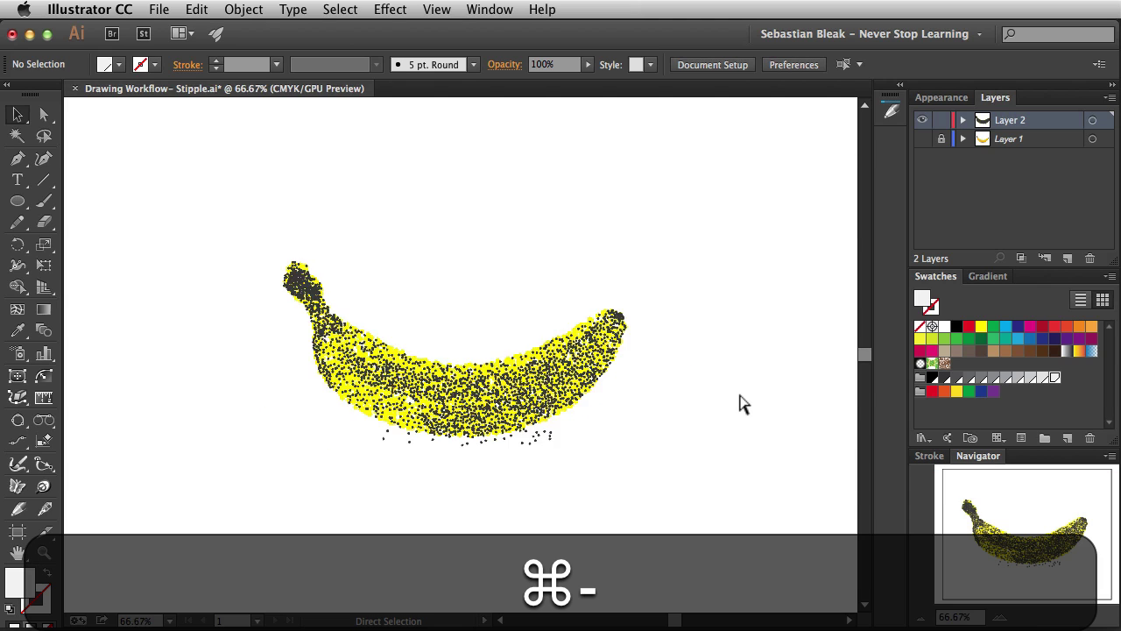
pyautogui.press('super+minus')
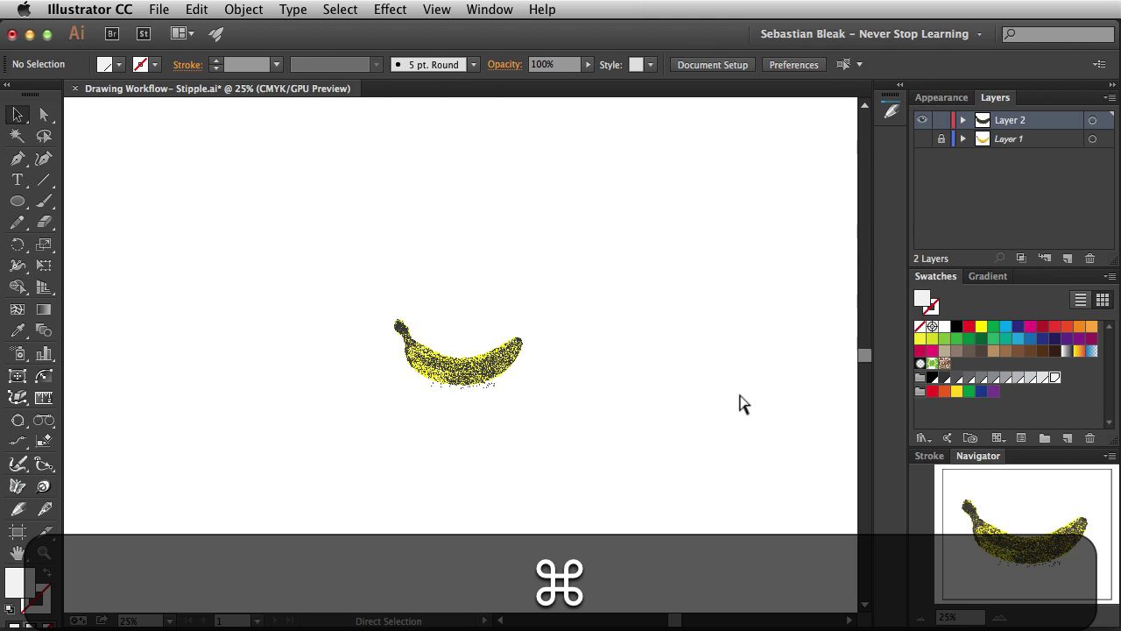
pyautogui.press('super+plus')
pyautogui.press('super+plus')
pyautogui.press('super+plus')
pyautogui.press('super+plus')
pyautogui.press('super+plus')
pyautogui.press('super+minus')
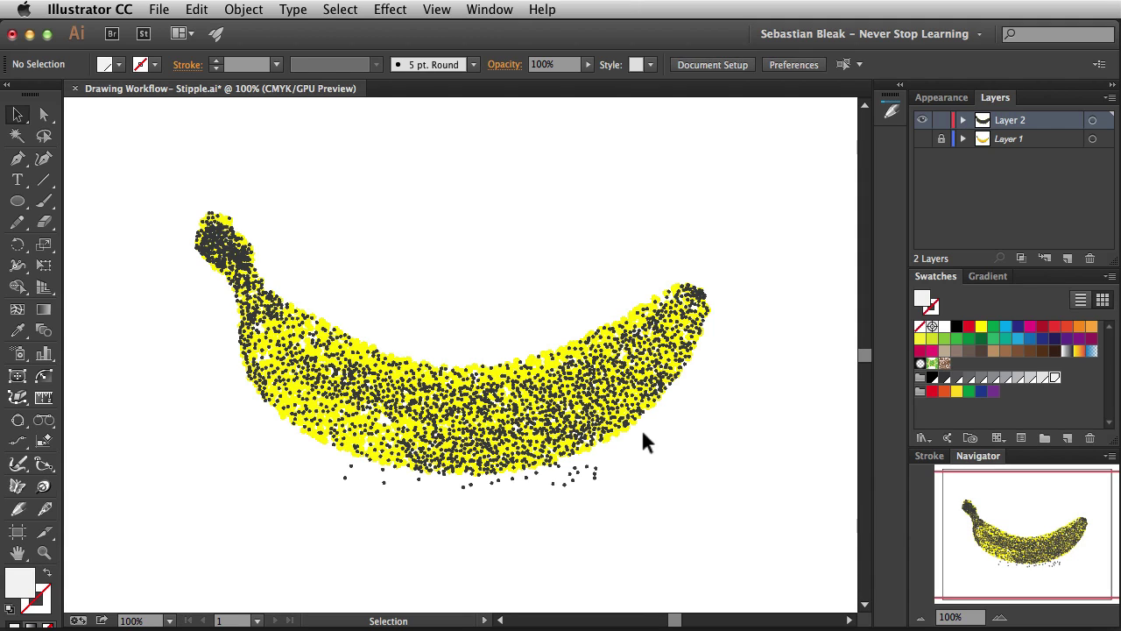
# Step: Edit the banana group's Stipple effect with Preview on, change its dot color to olive with a 62° hue, apply it, and deselect
pyautogui.click(733, 502)
pyautogui.click(525, 444)
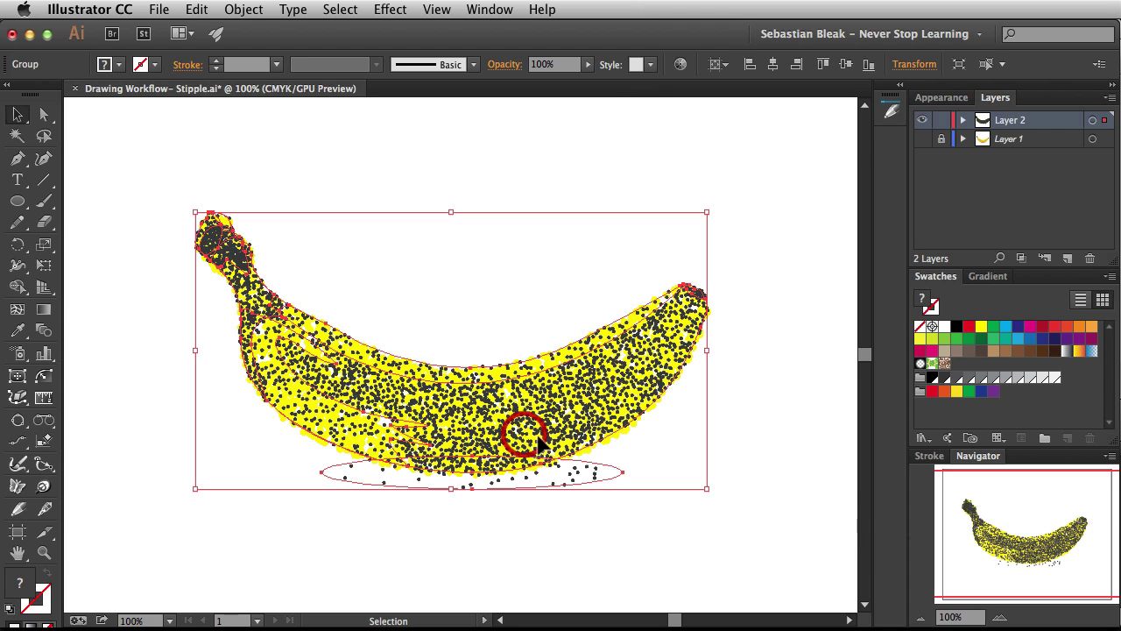
pyautogui.click(939, 99)
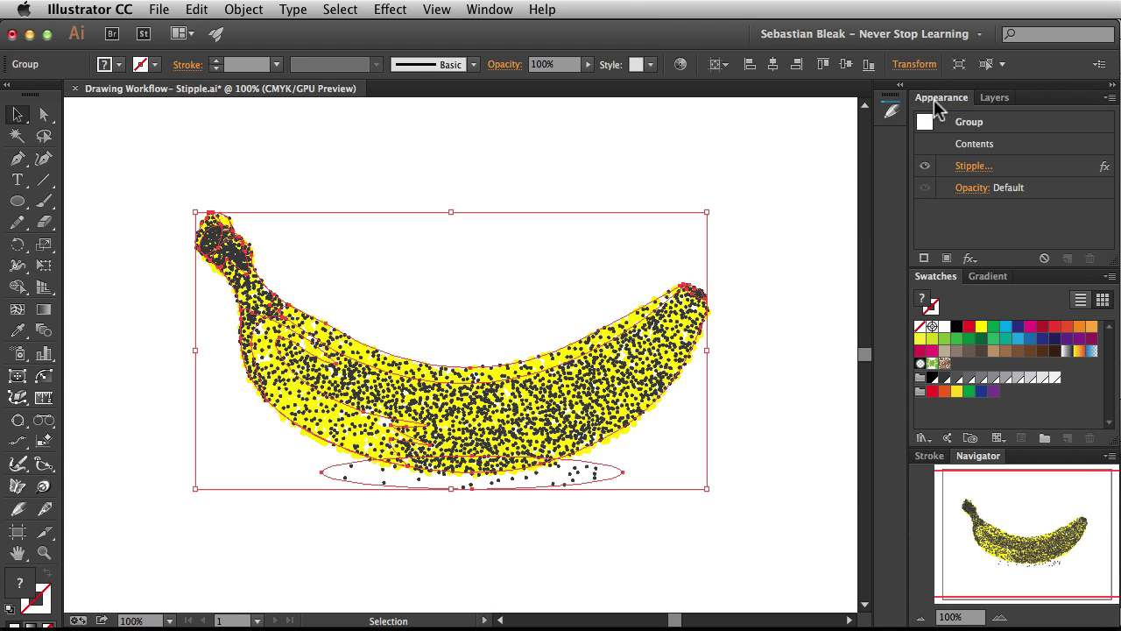
pyautogui.click(970, 166)
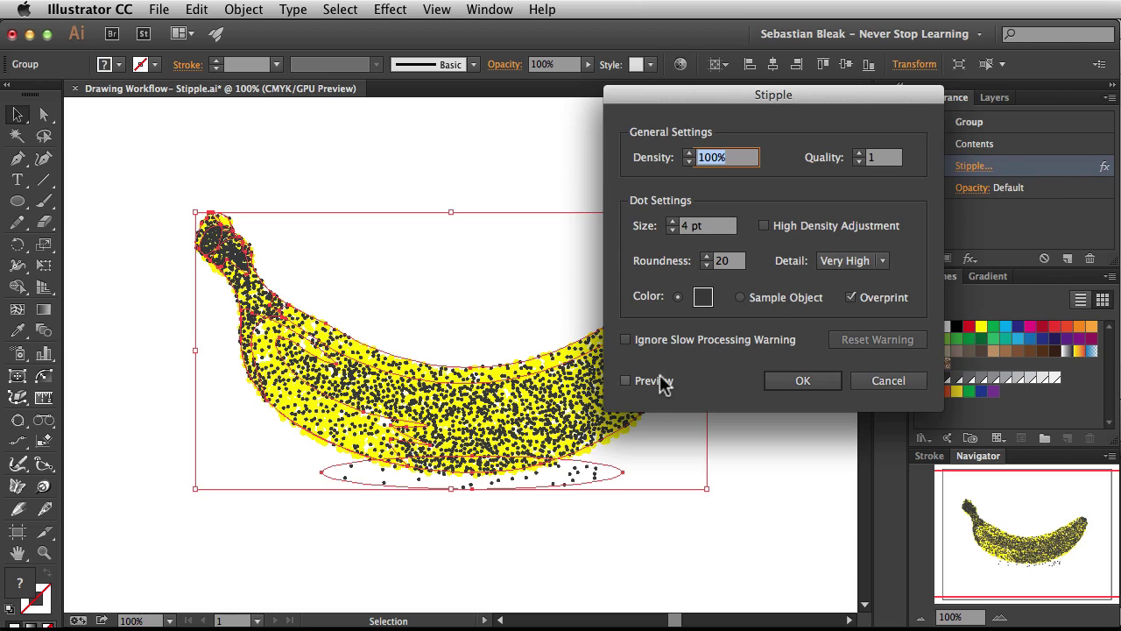
pyautogui.click(659, 380)
pyautogui.click(702, 298)
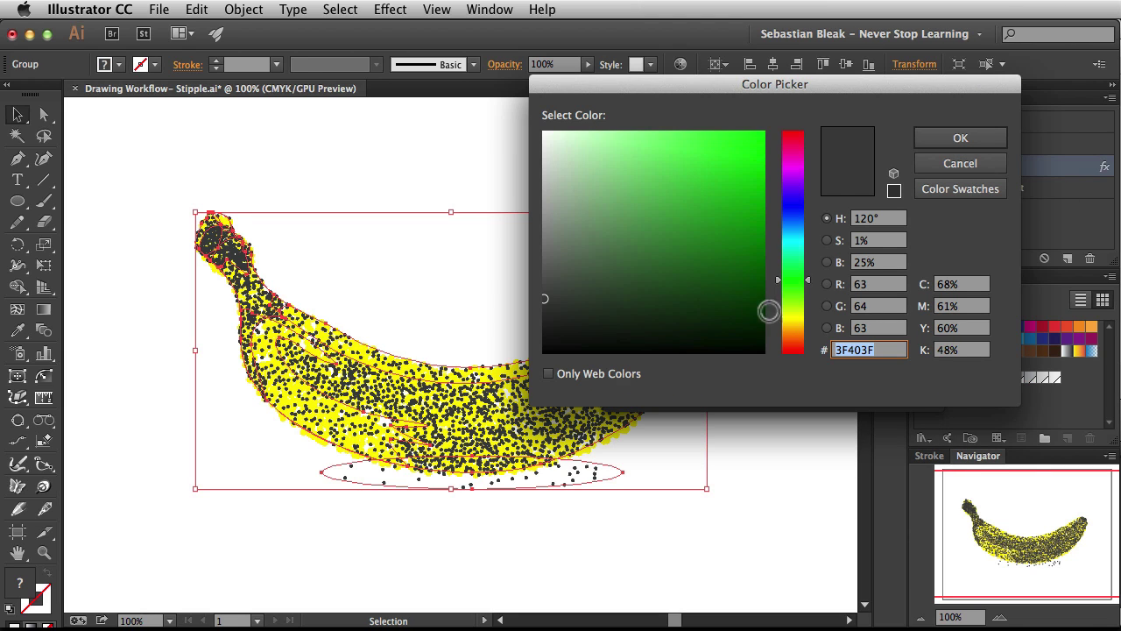
pyautogui.click(792, 316)
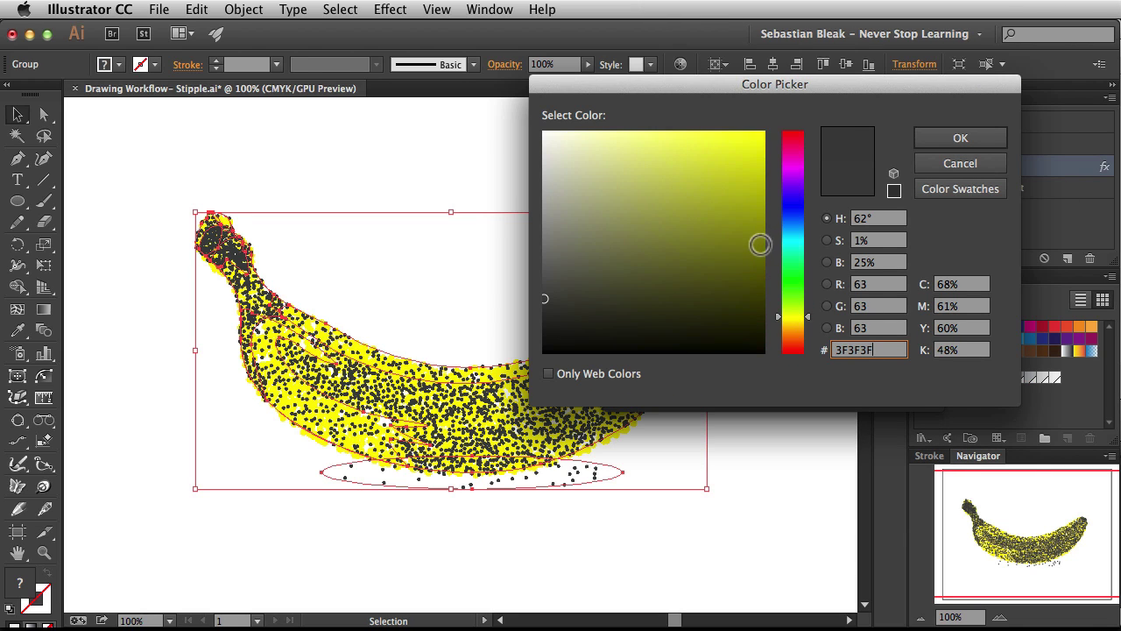
pyautogui.click(755, 239)
pyautogui.click(933, 140)
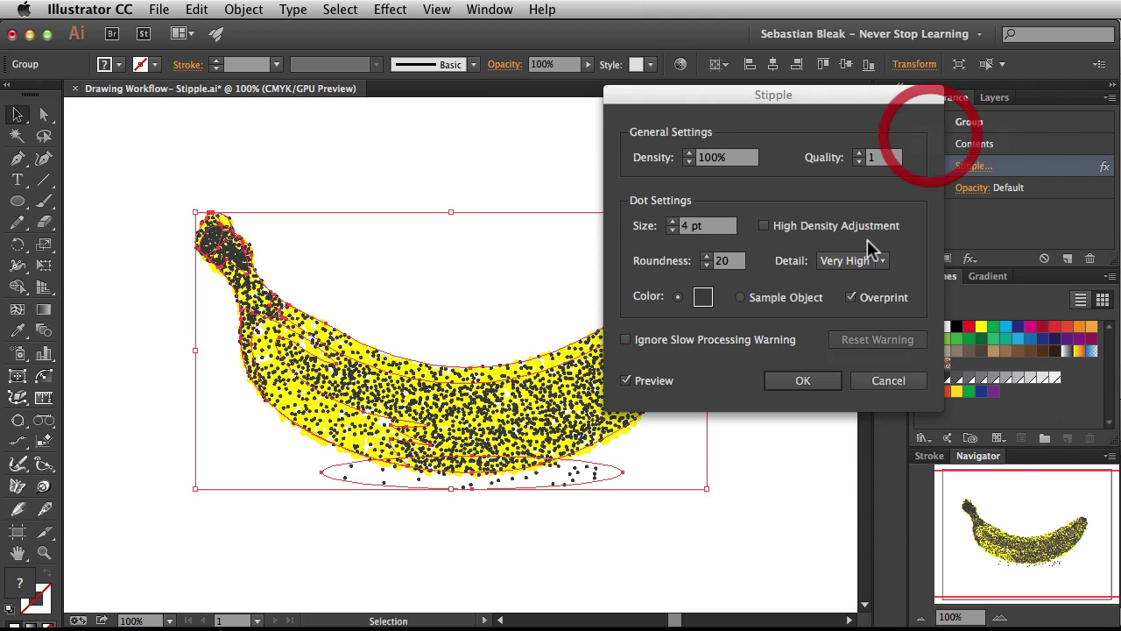
pyautogui.click(804, 380)
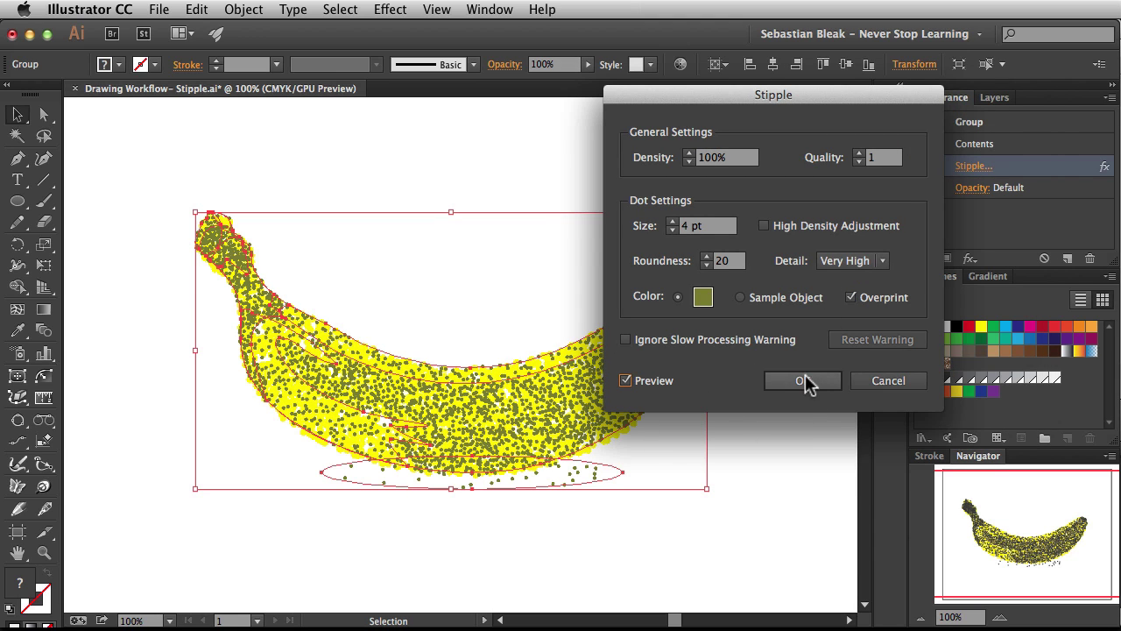
pyautogui.click(769, 414)
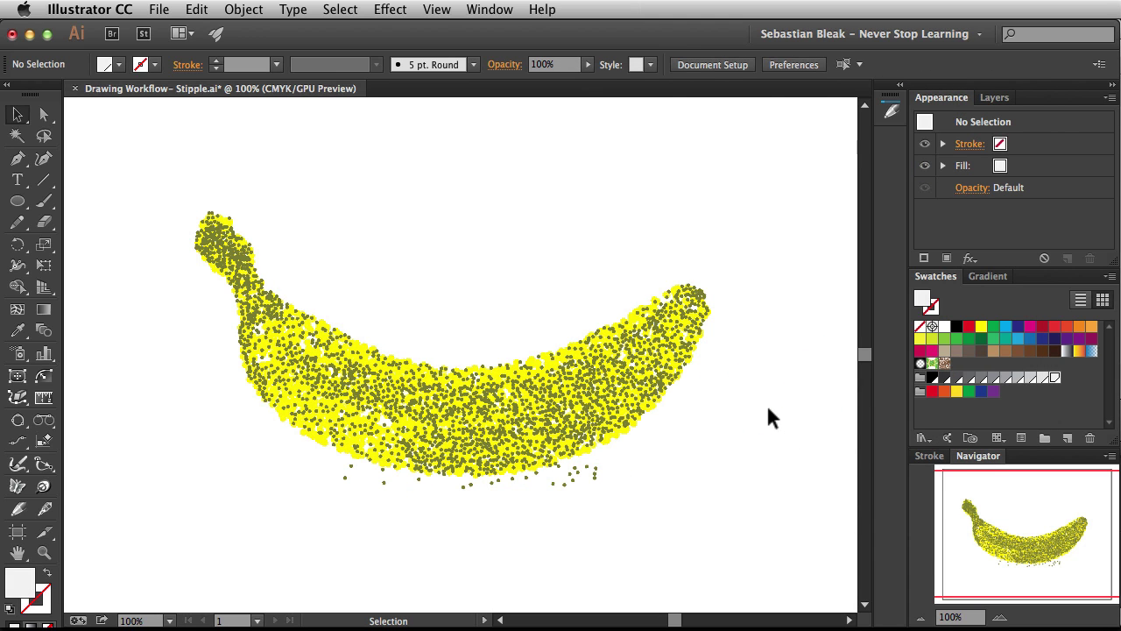